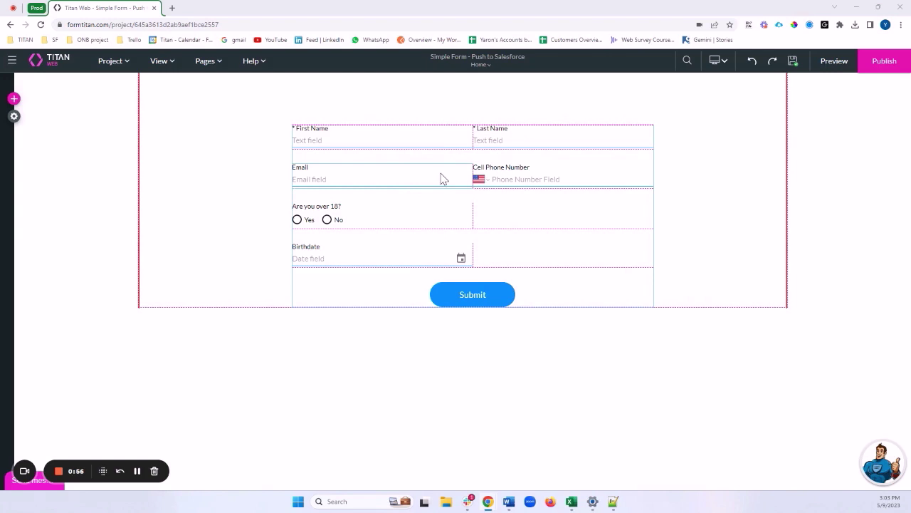
Step: Select the Last Name field, then the entire Form element
left_click(562, 143)
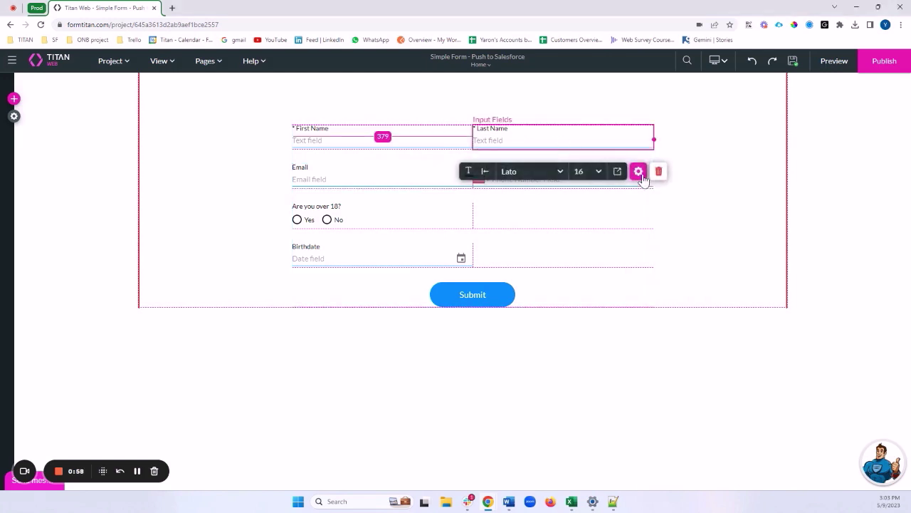
left_click(615, 273)
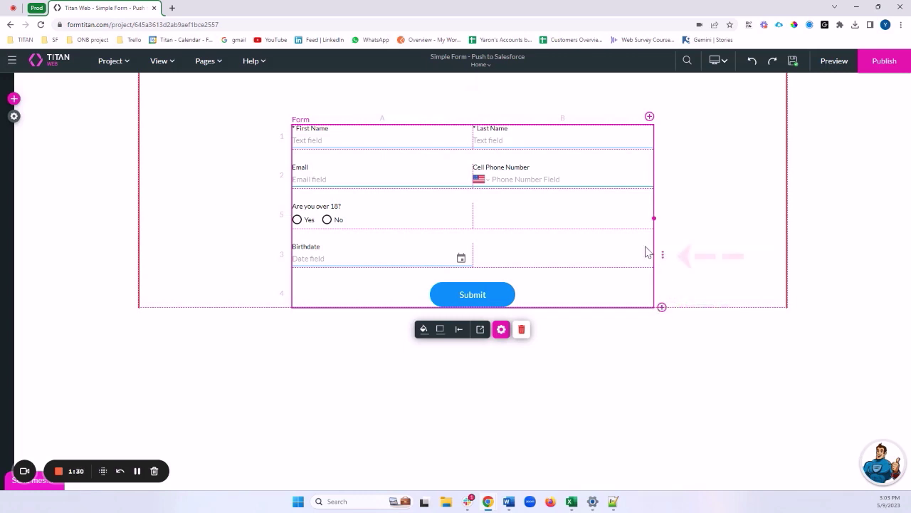
Step: Insert a row after Birthdate, merge all its cells, and bring up the add-element panel
left_click(663, 256)
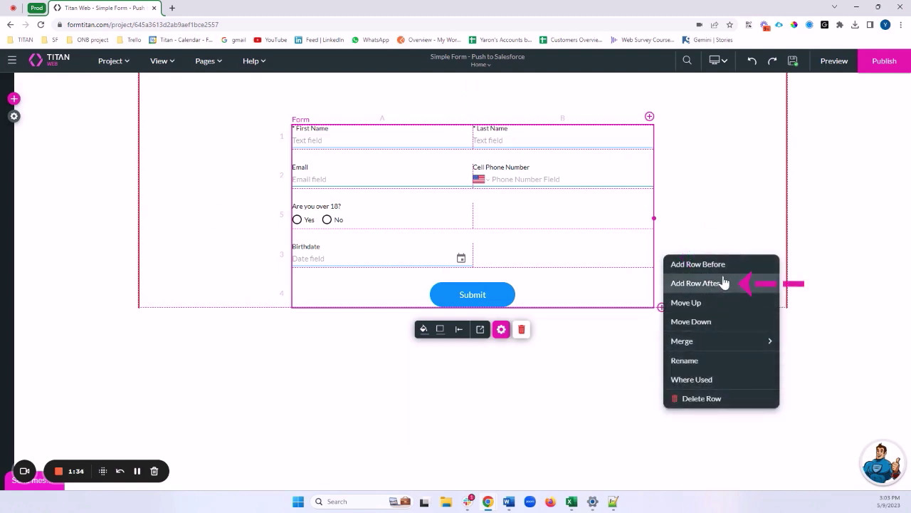
left_click(725, 284)
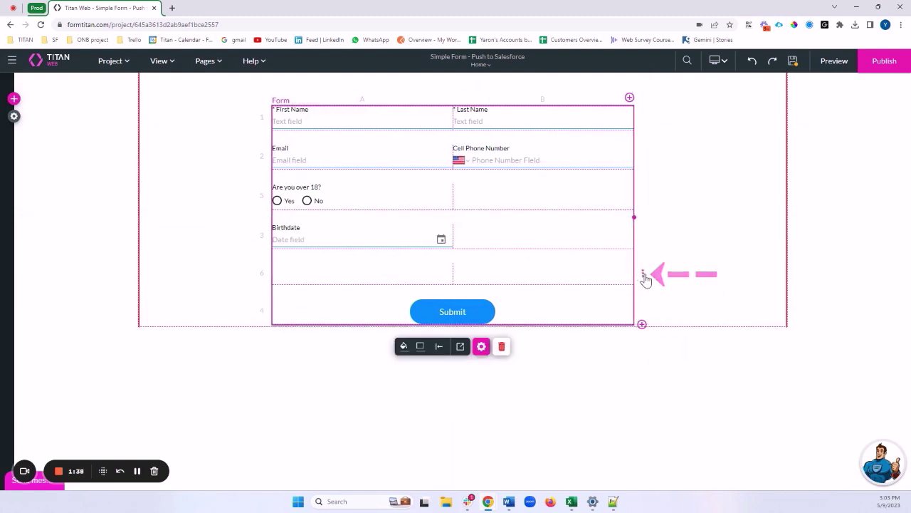
left_click(645, 274)
mouse_move(678, 361)
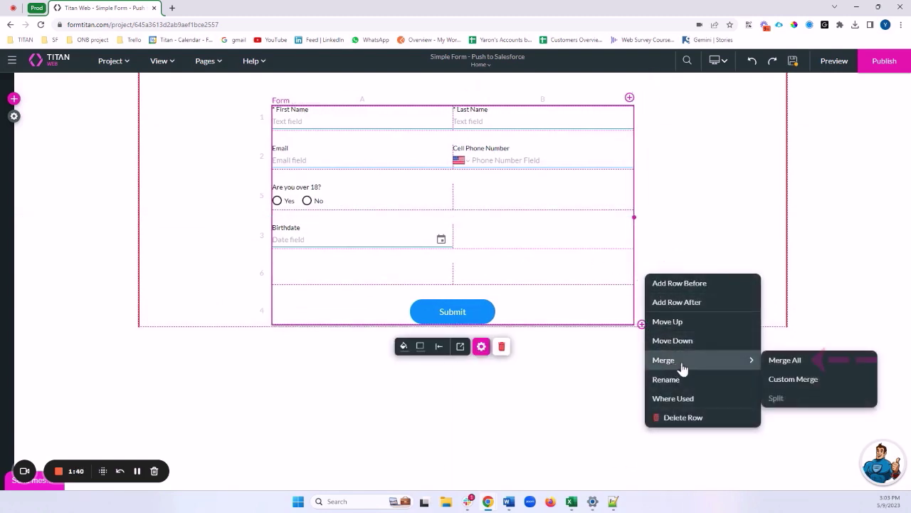
left_click(785, 361)
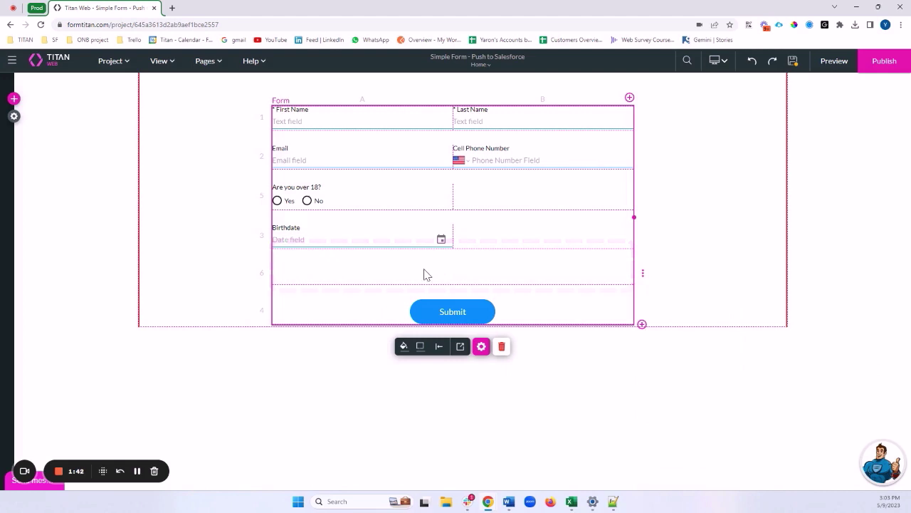
left_click(14, 99)
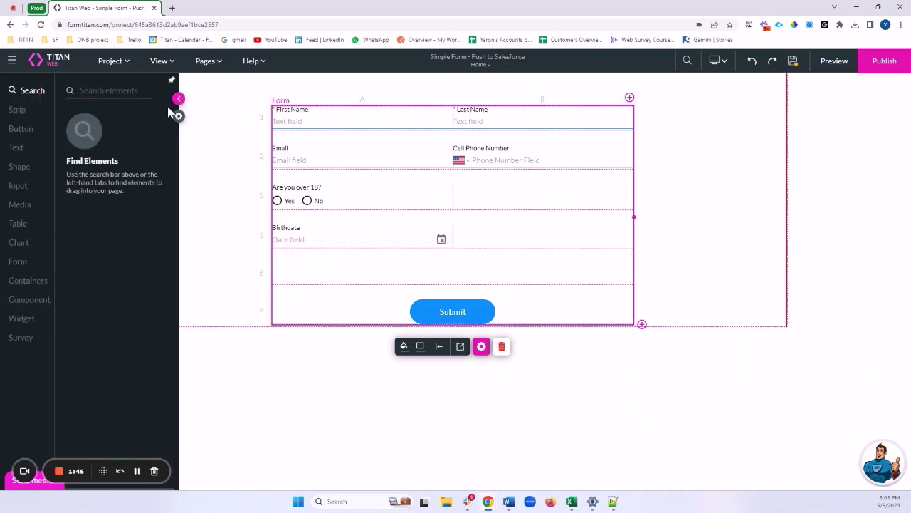
Step: Search 'Fil' and drag the File widget from Input into the empty row
type("File")
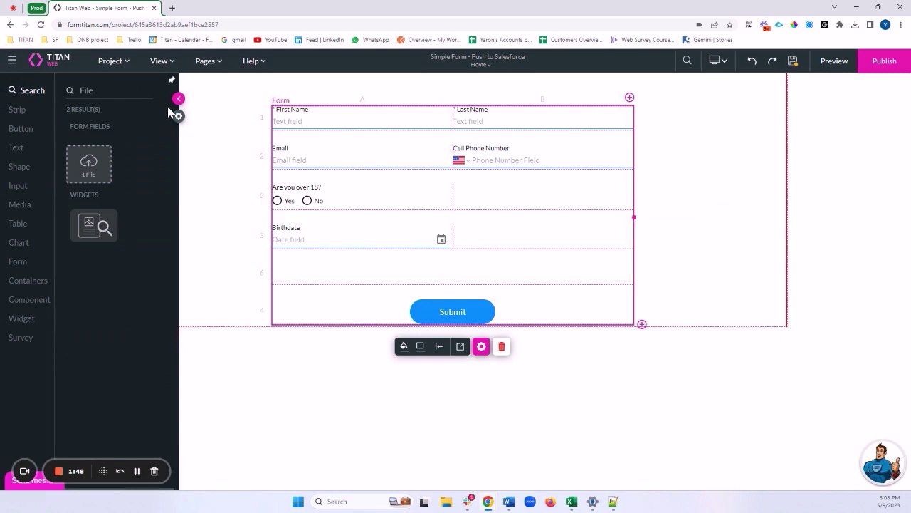
left_click(53, 186)
scroll(113, 242, "down", 5)
left_click_drag(76, 440, 406, 299)
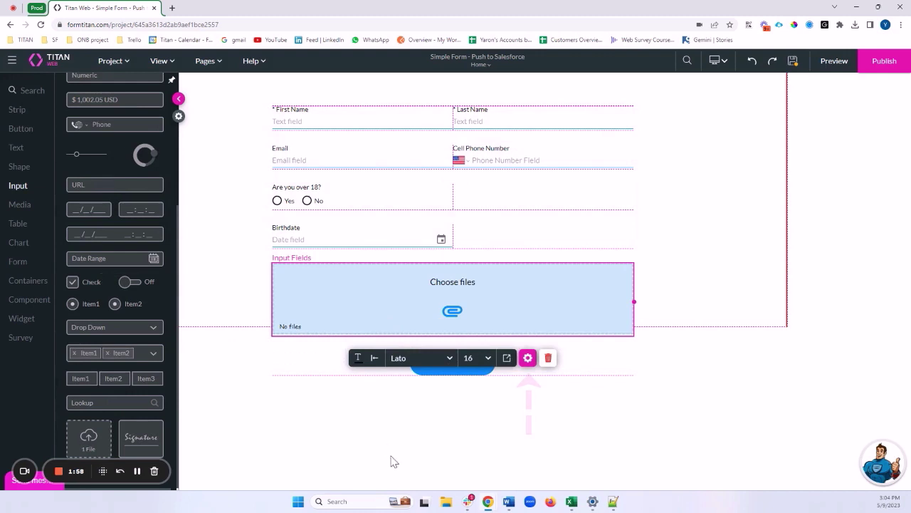
Step: Relabel the file upload 'Uplaod your ID' and set its max files to 1
left_click(527, 357)
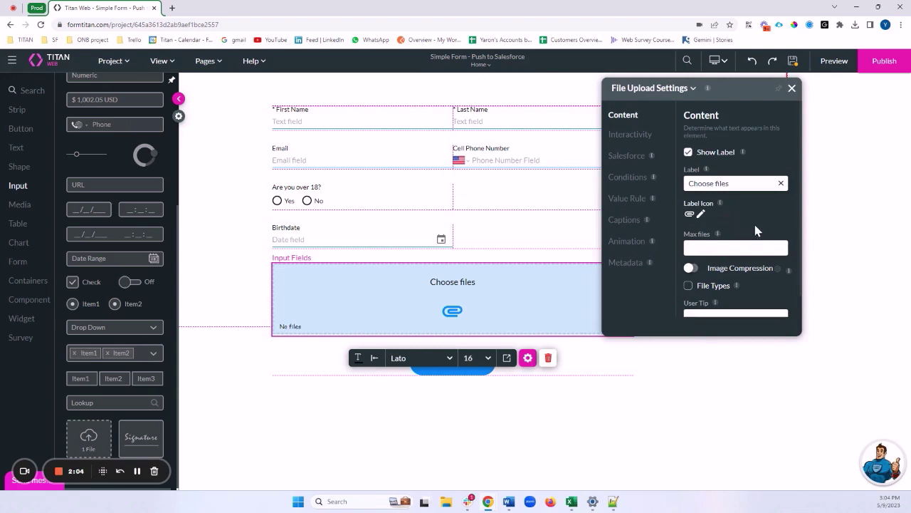
triple_click(740, 183)
key("BackSpace")
type("Uplaod your ID")
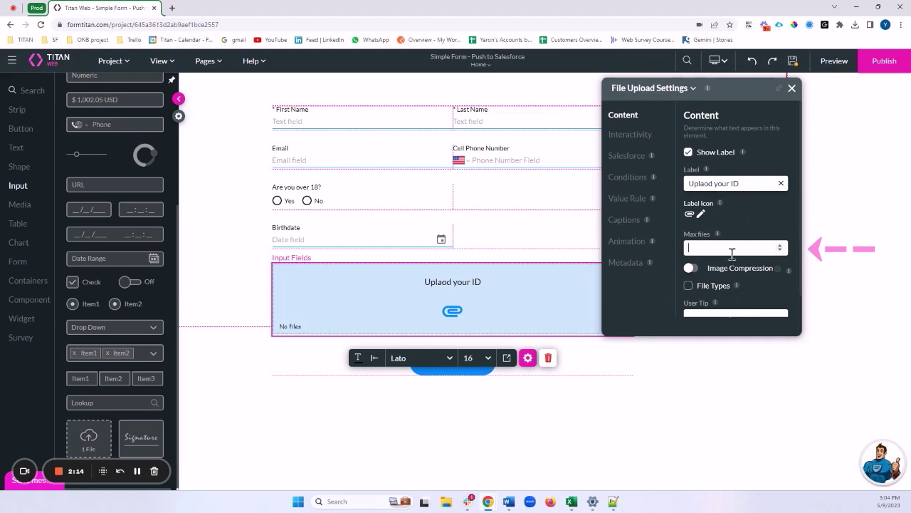
type("1")
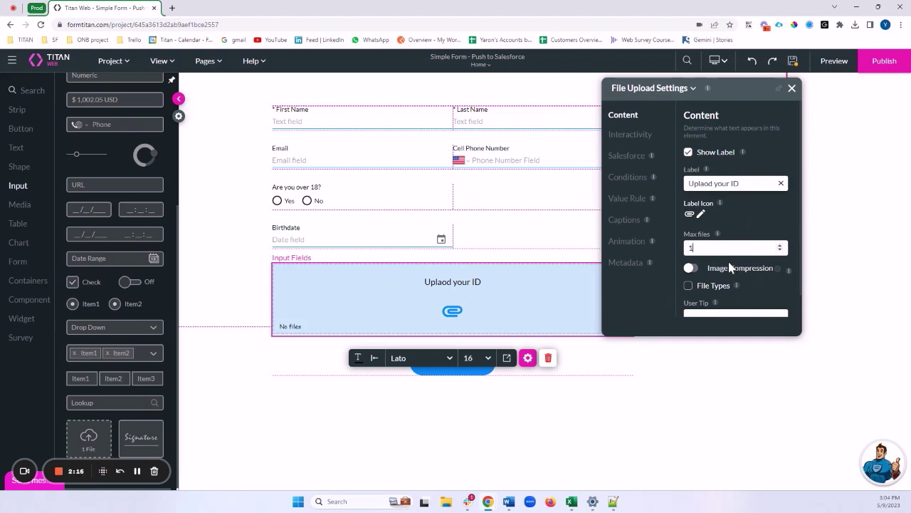
left_click_drag(736, 271, 773, 269)
Step: Turn on File Types restriction and clear the entered file type list
scroll(754, 270, "down", 1)
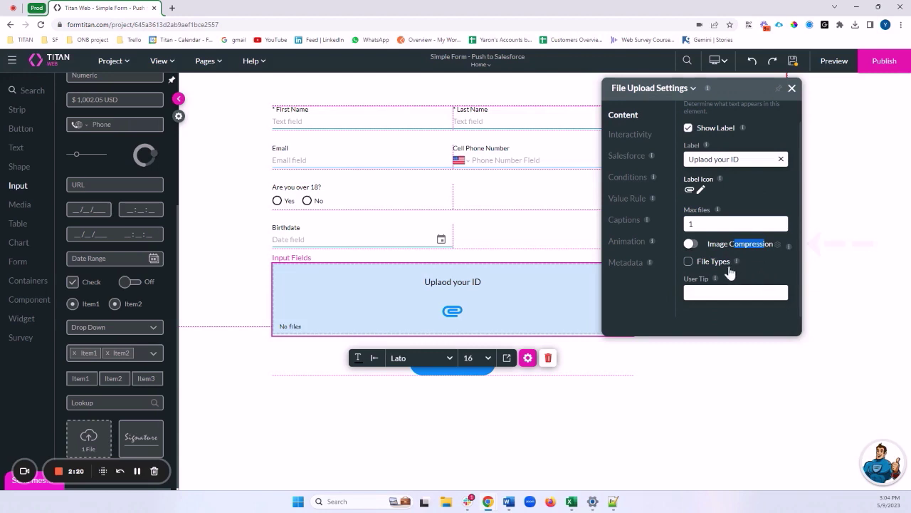
left_click(688, 263)
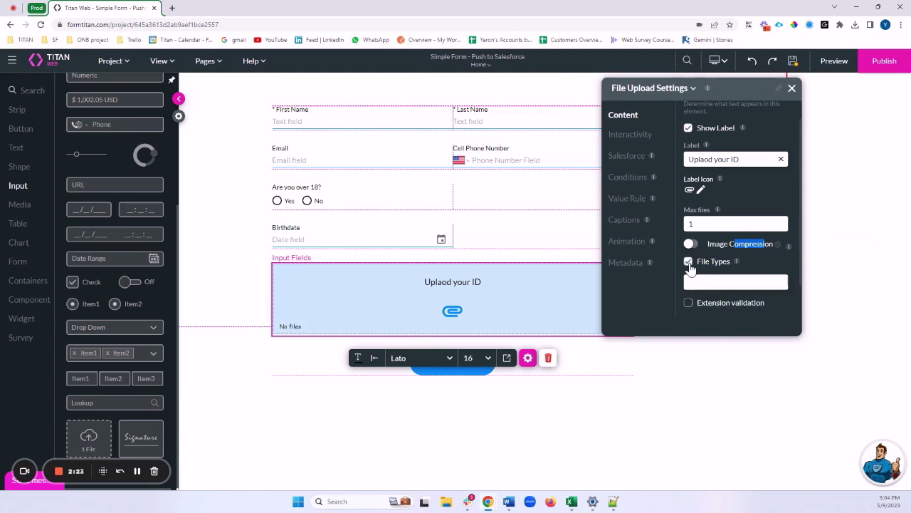
left_click(736, 284)
left_click_drag(751, 284, 657, 285)
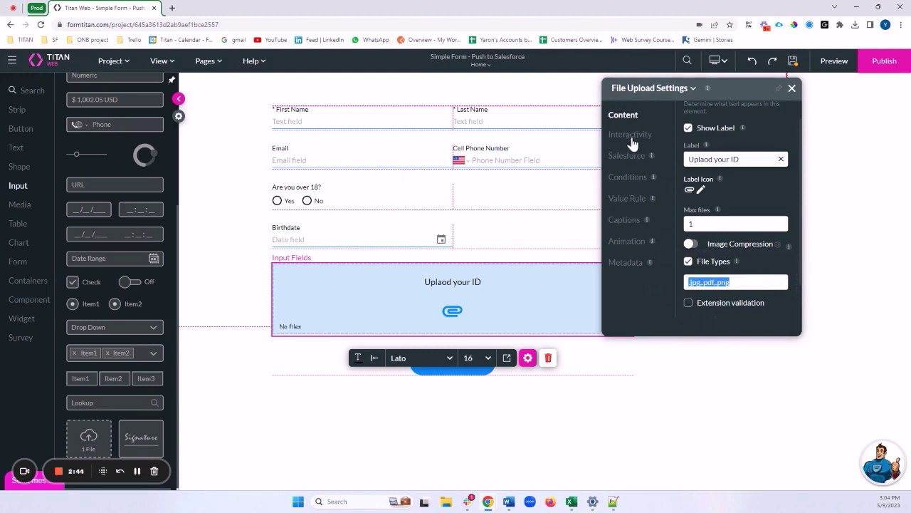
key("BackSpace")
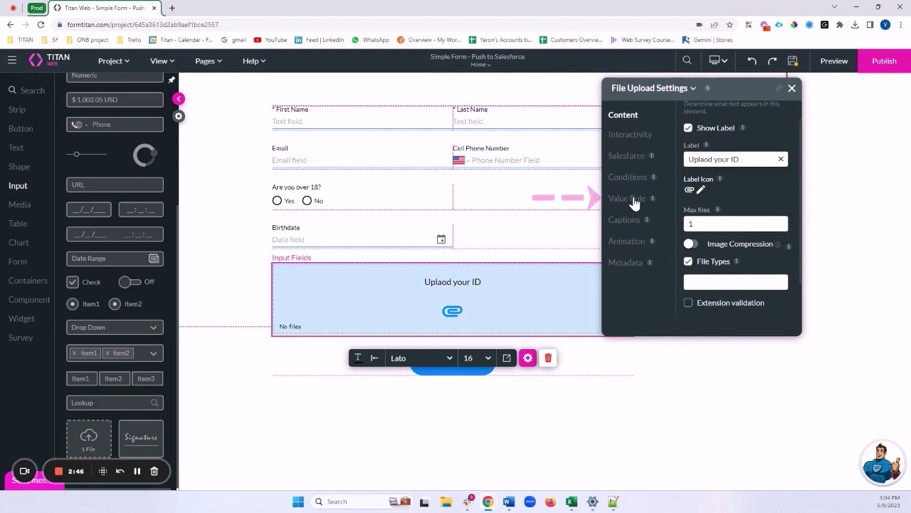
Step: Add a Max File Size In MB rule of 30 with error 'File to large', and apply
left_click(633, 203)
left_click(755, 305)
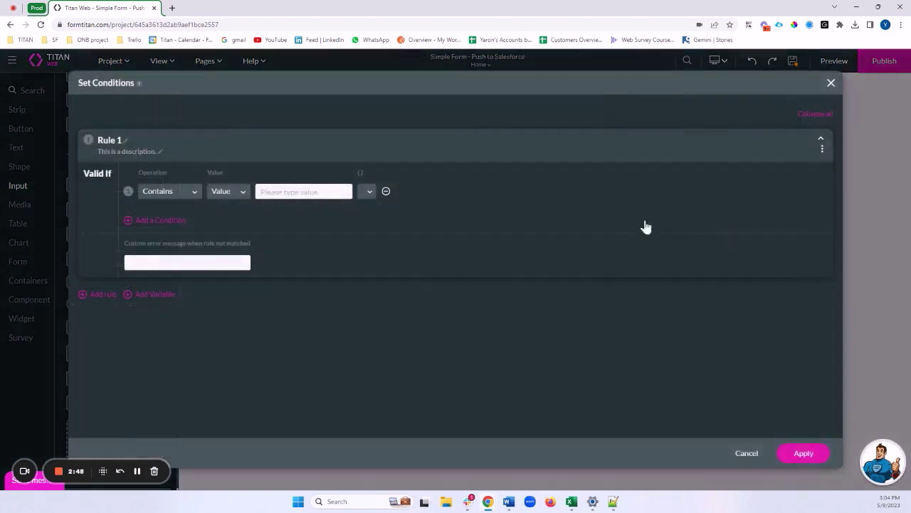
left_click(189, 193)
scroll(192, 246, "down", 5)
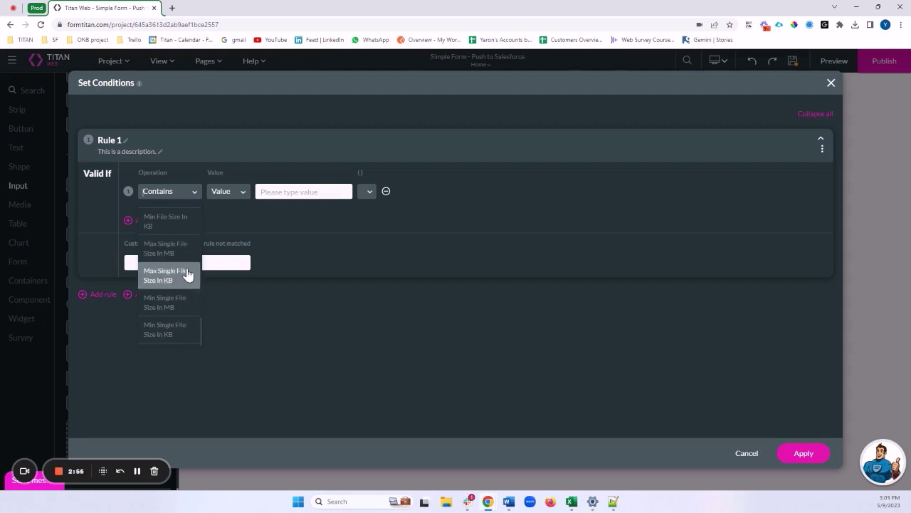
scroll(185, 274, "up", 3)
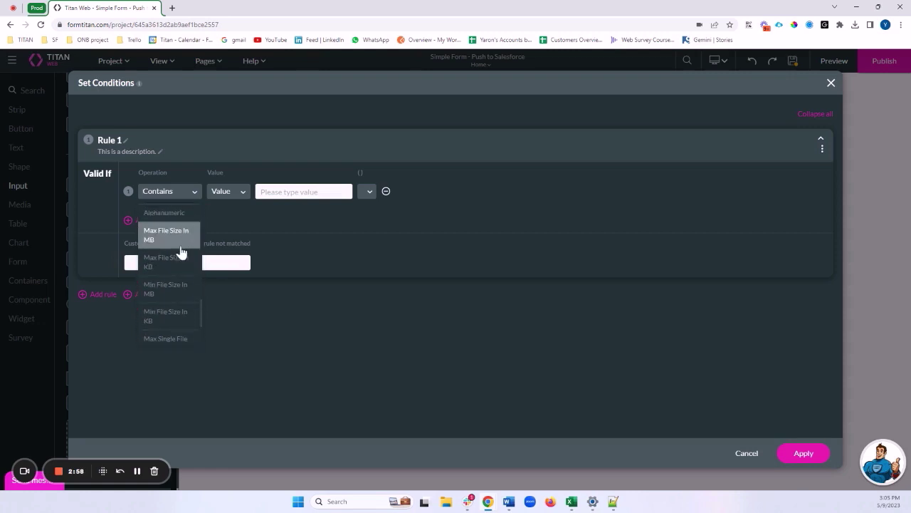
left_click(168, 246)
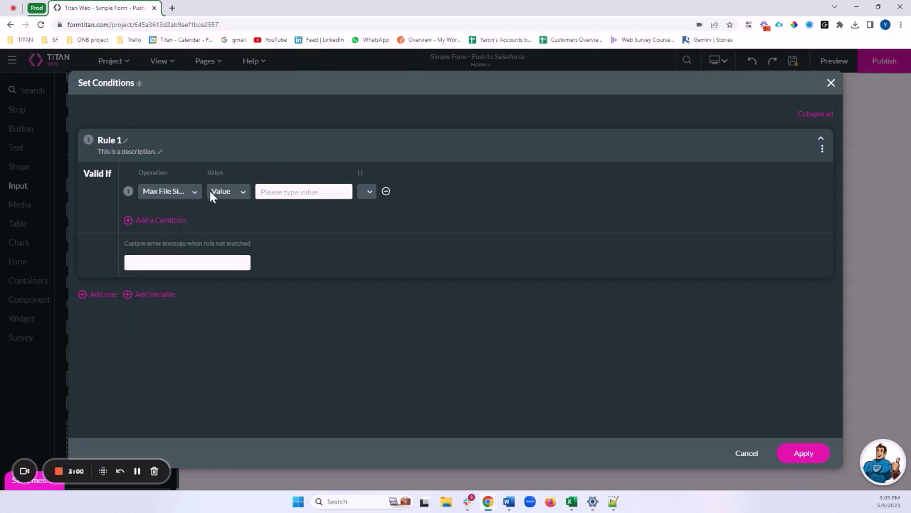
left_click(185, 192)
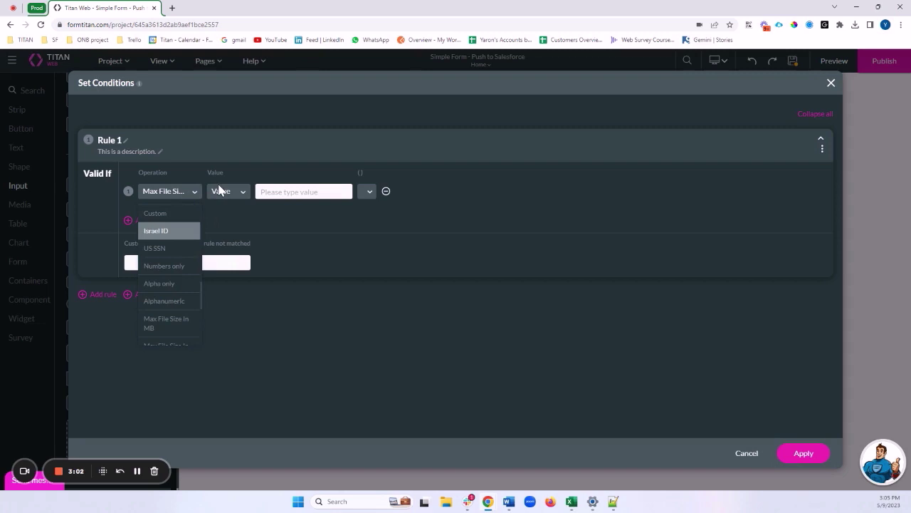
left_click(222, 191)
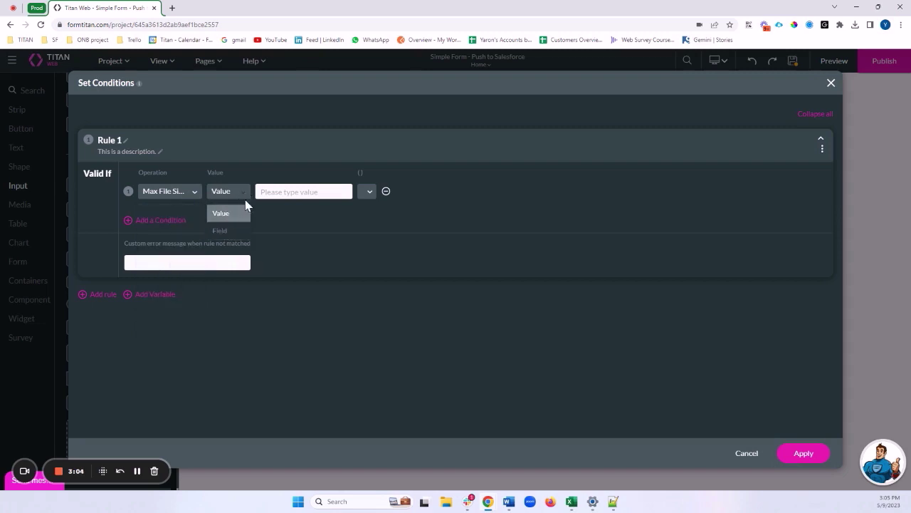
left_click(276, 195)
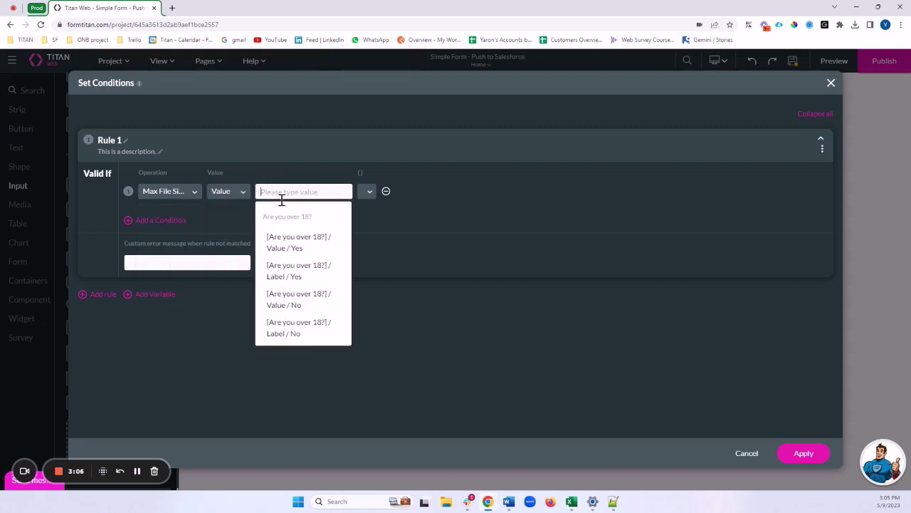
type("30")
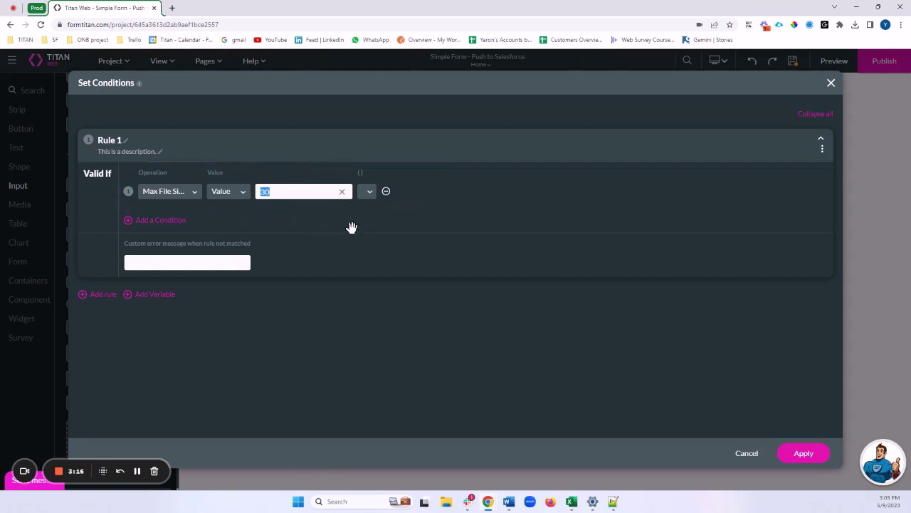
left_click(193, 264)
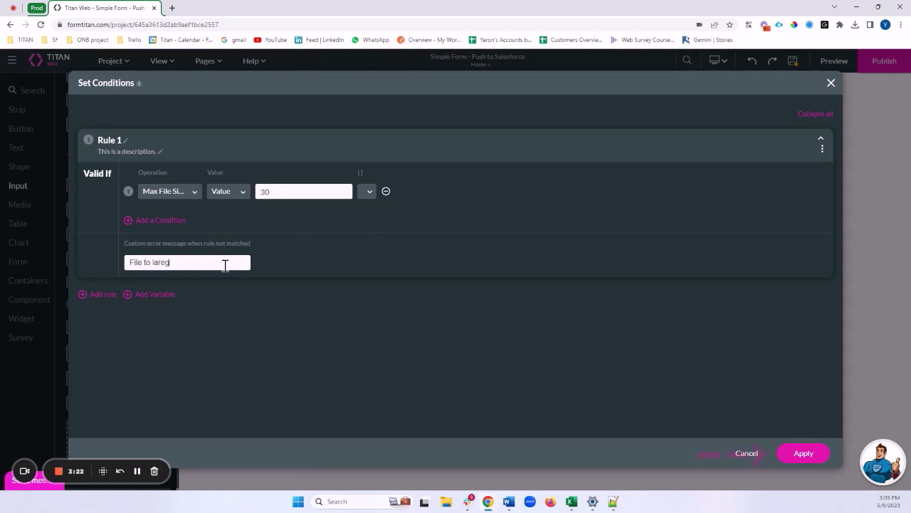
left_click(807, 462)
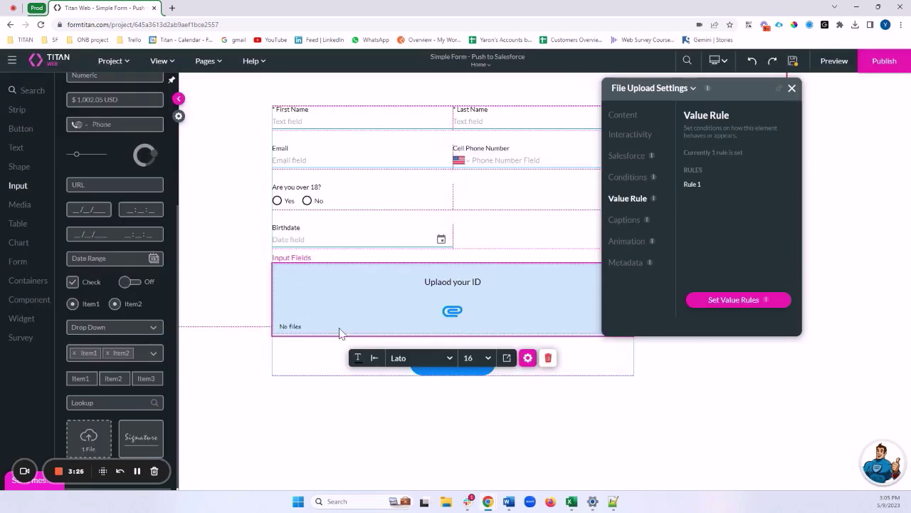
Step: Deselect the upload, close Strip Column Settings, and show the Project settings Overview
left_click(460, 335)
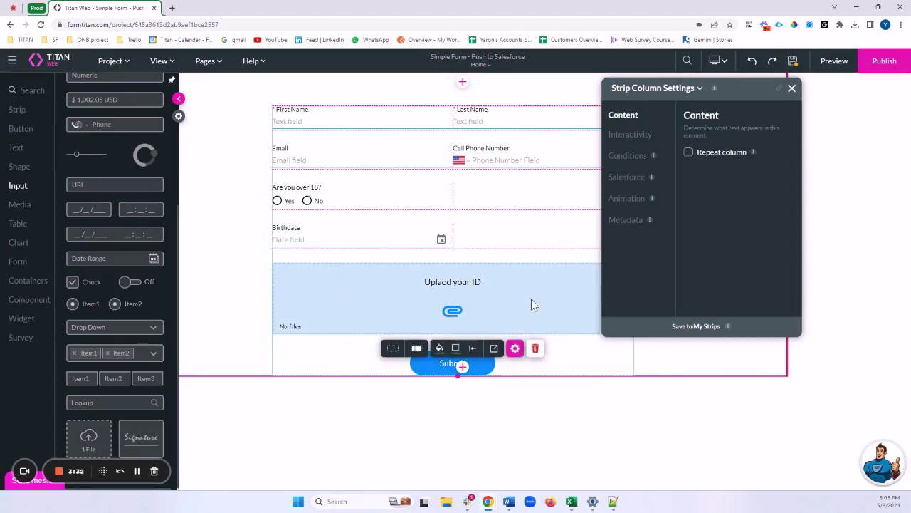
left_click(791, 88)
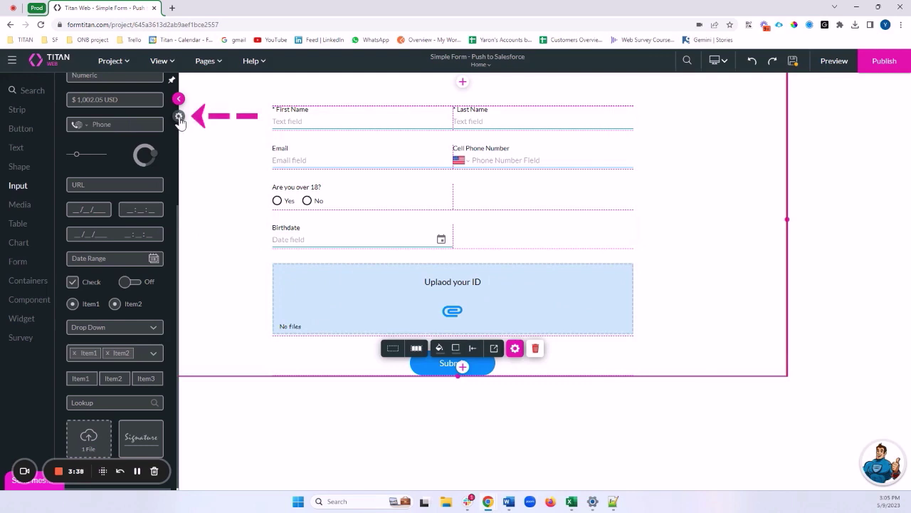
left_click(179, 116)
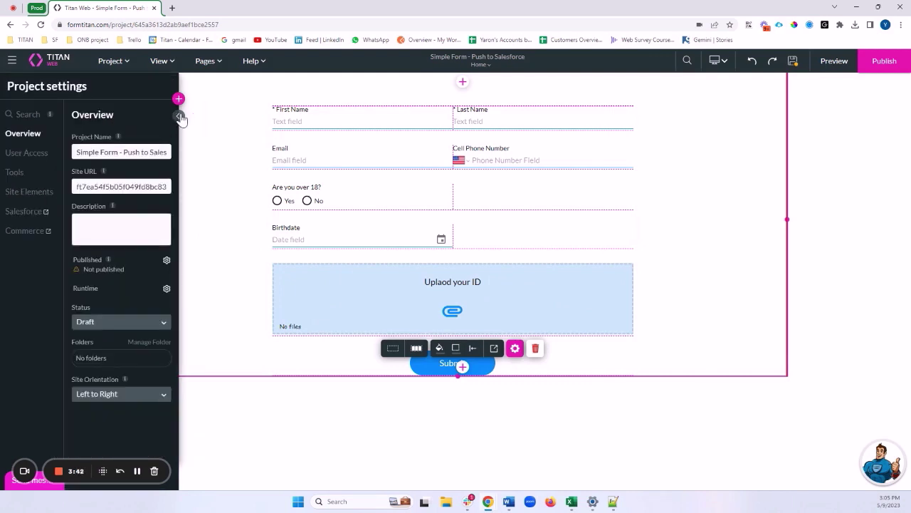
Step: Create a new Salesforce push integration targeting the Contact object
left_click(22, 214)
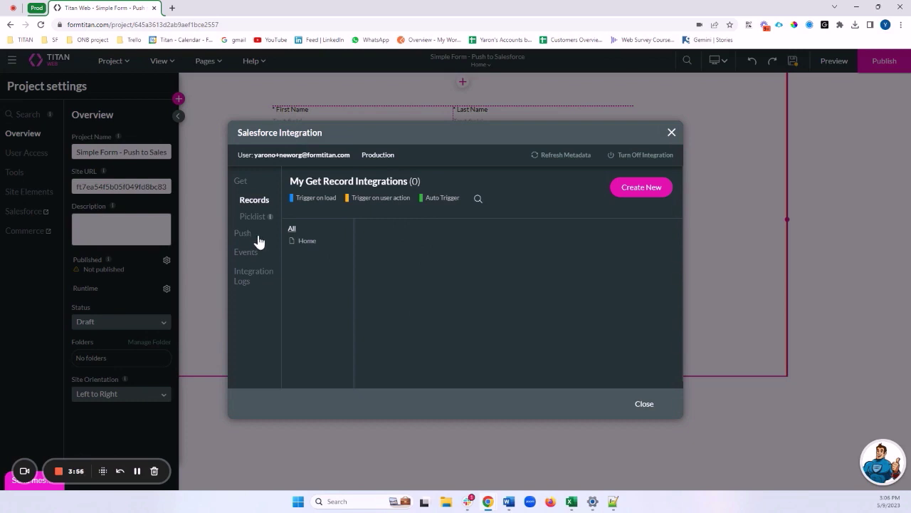
left_click(245, 235)
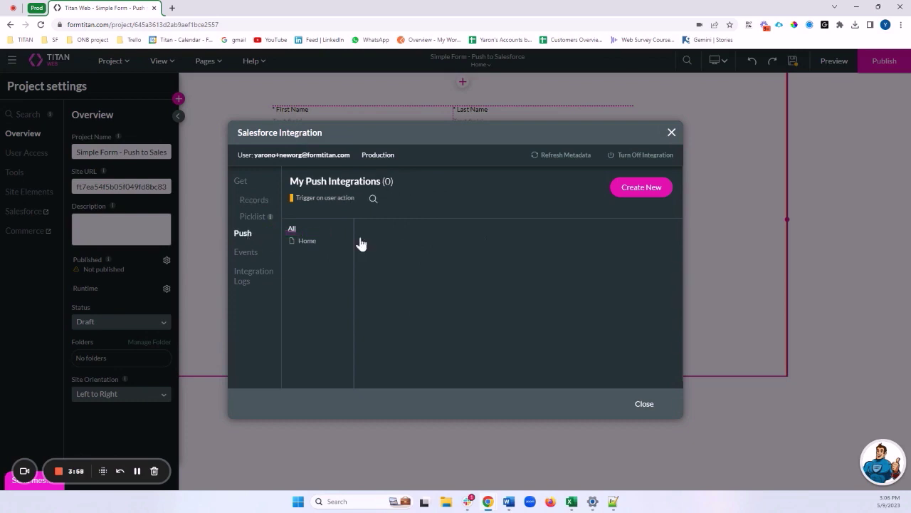
left_click(640, 189)
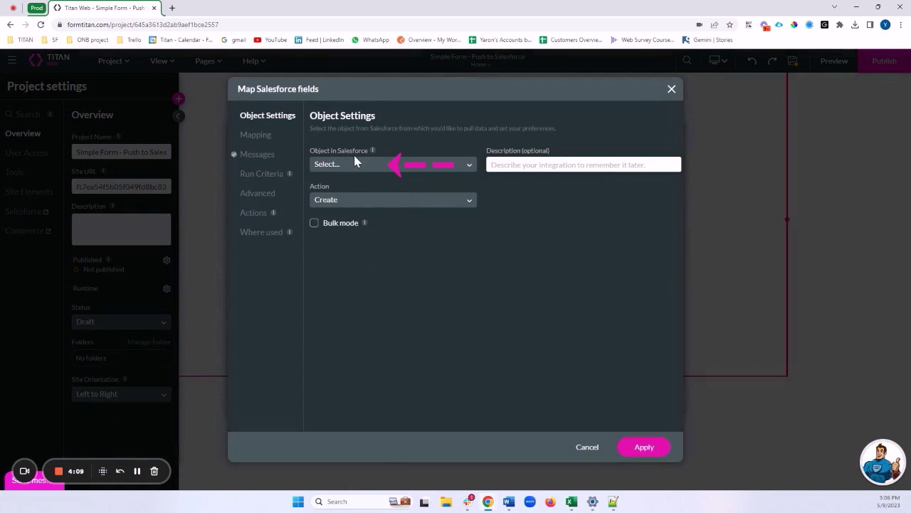
left_click(337, 164)
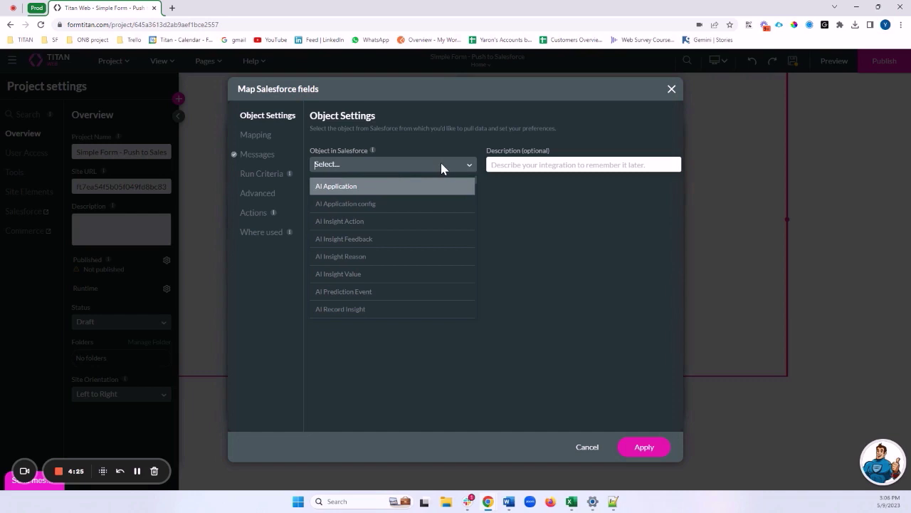
type("Contac")
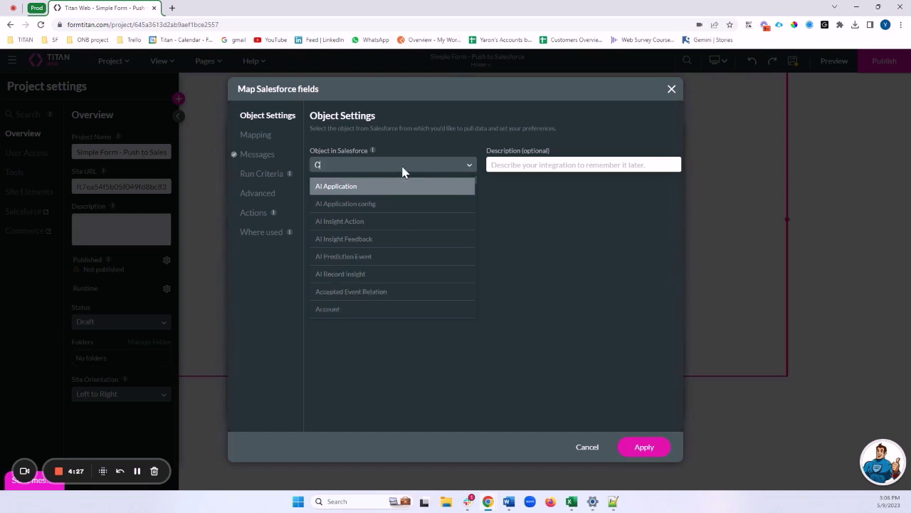
left_click(390, 239)
Step: Keep the action as Create and describe the push 'Create Contact in SF'
left_click(375, 205)
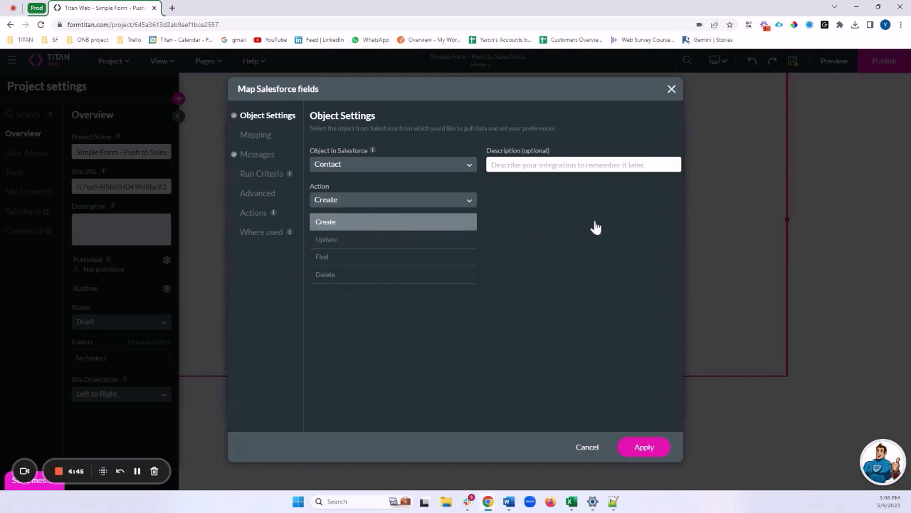
left_click(573, 227)
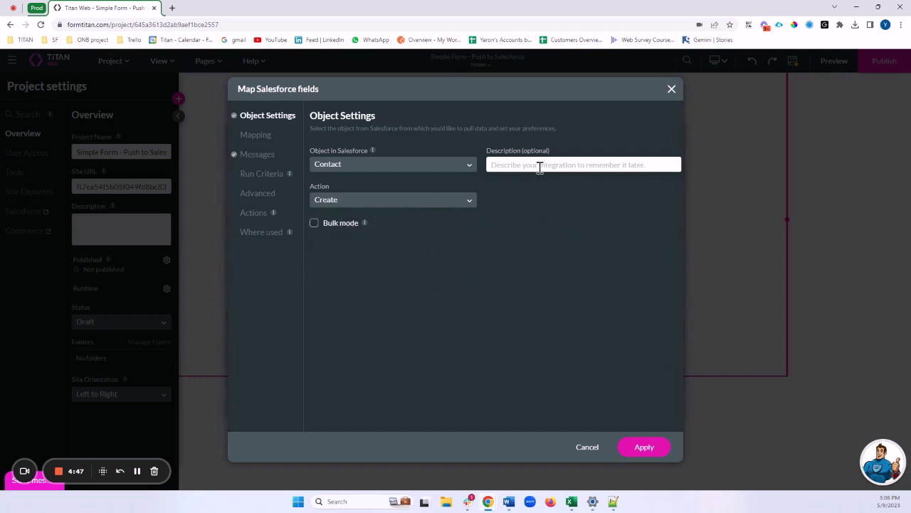
left_click(572, 165)
type("Create")
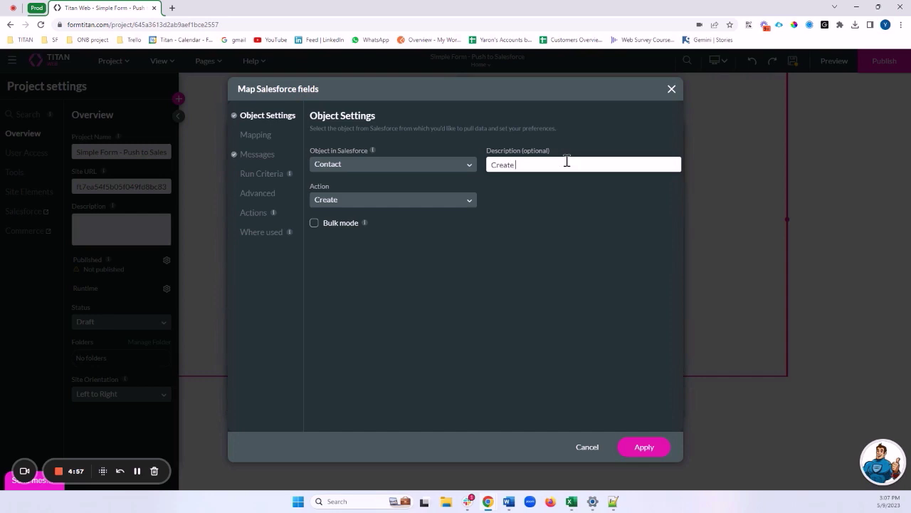
type(" Contact in SF")
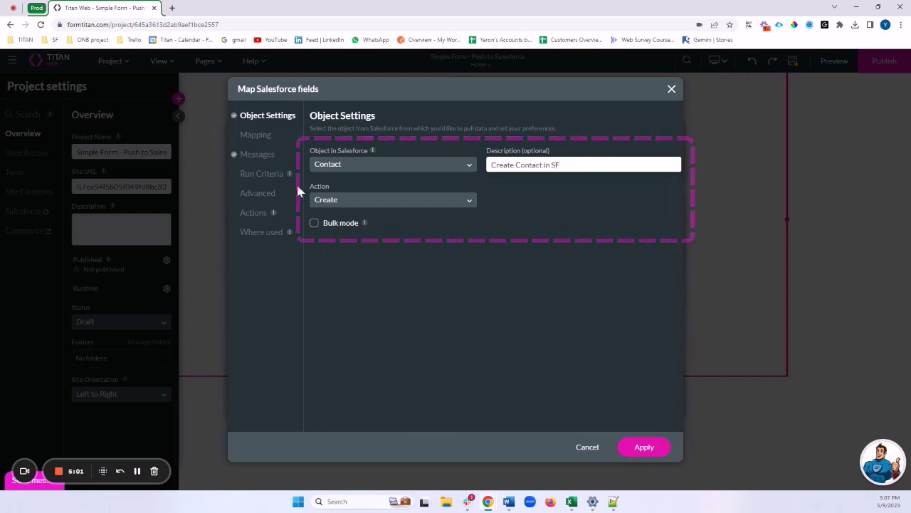
left_click(260, 140)
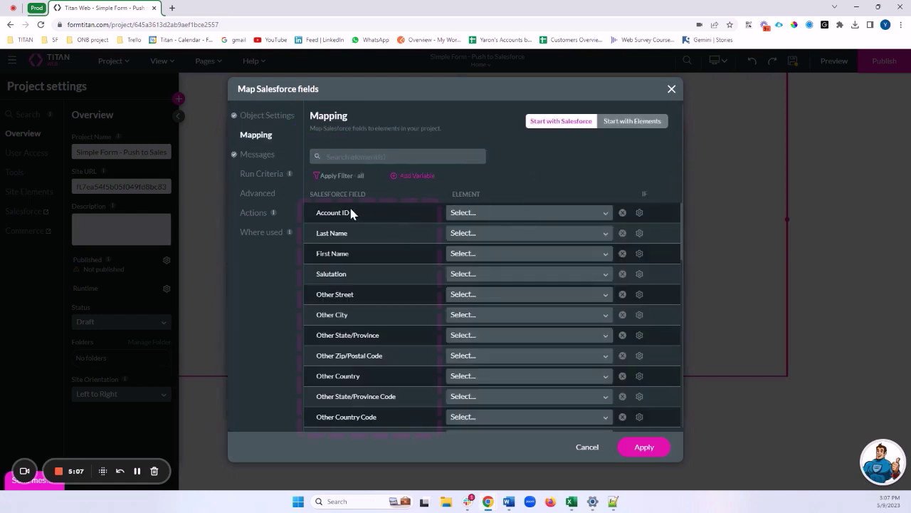
Step: Map Last Name to Last_Name and First Name to First_Name
left_click_drag(326, 212, 325, 329)
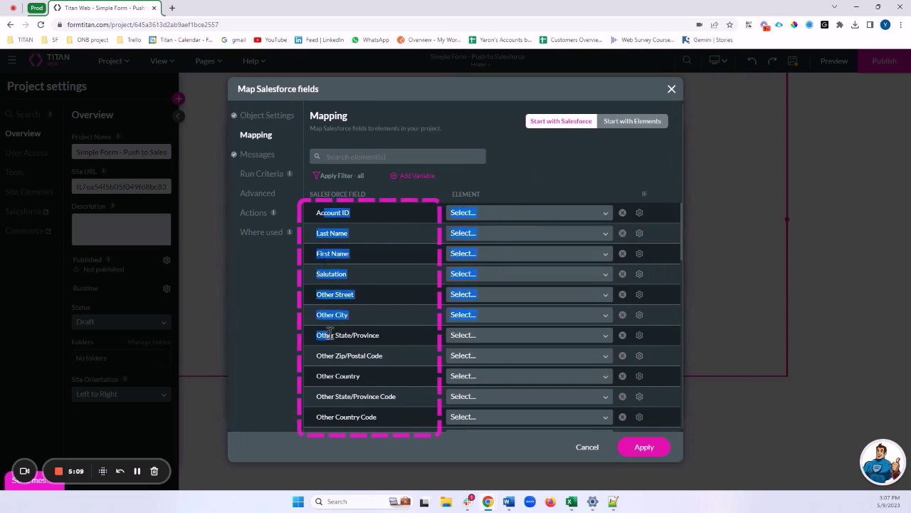
left_click(325, 255)
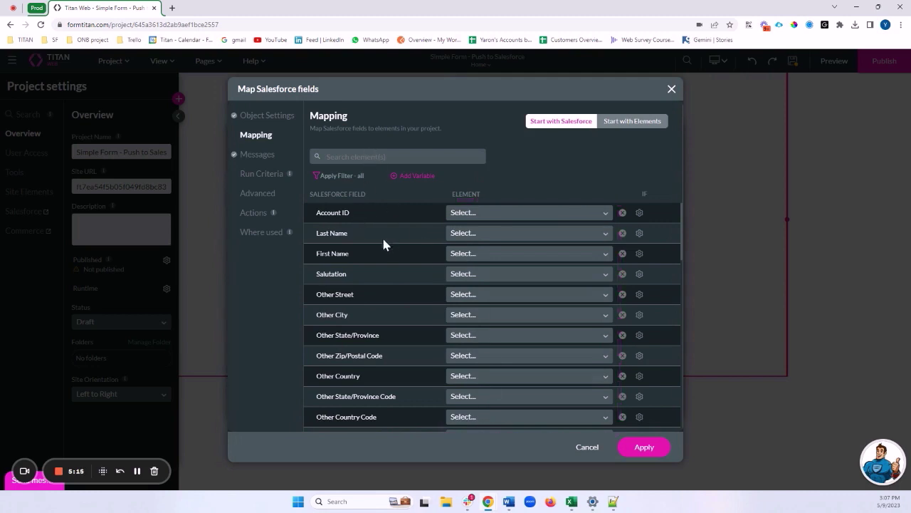
left_click(470, 235)
type("las")
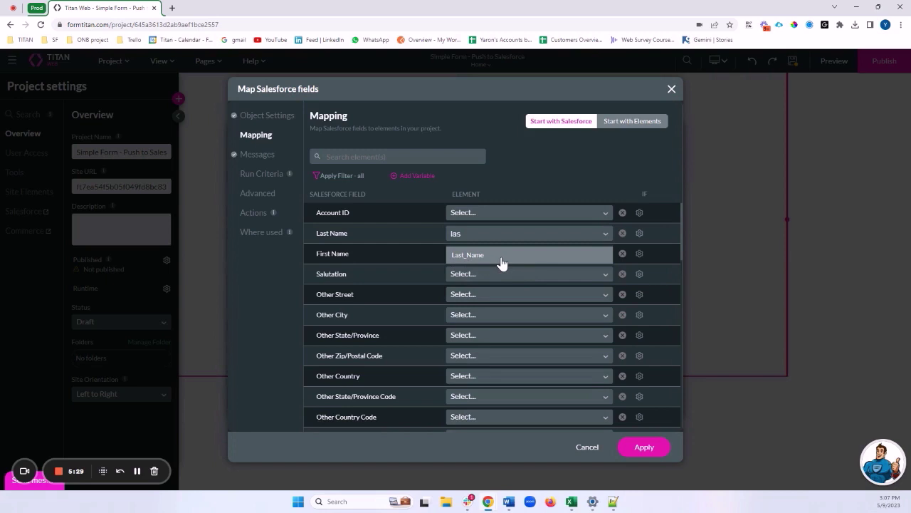
left_click(533, 256)
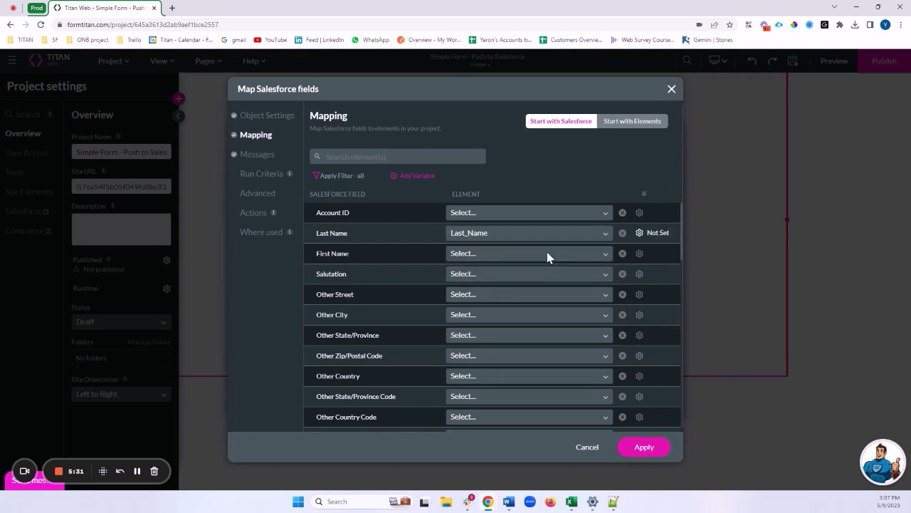
left_click(475, 254)
type("fir")
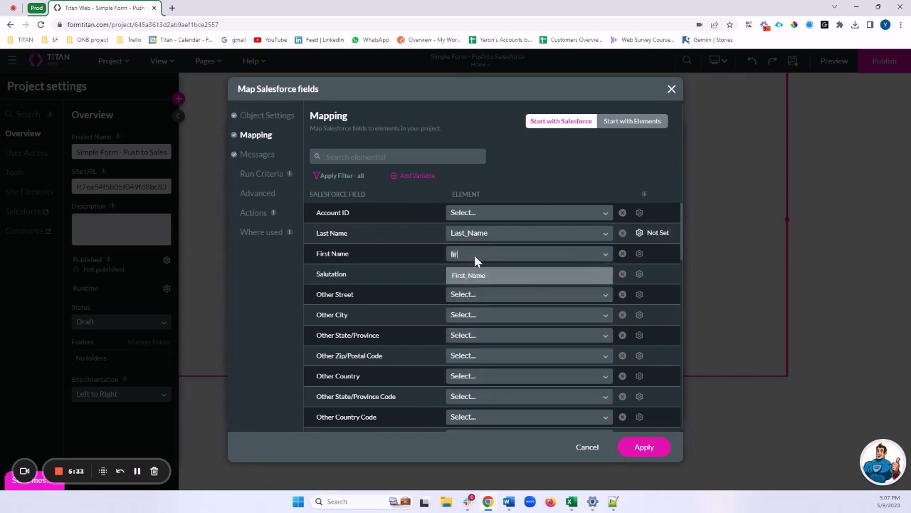
key("Return")
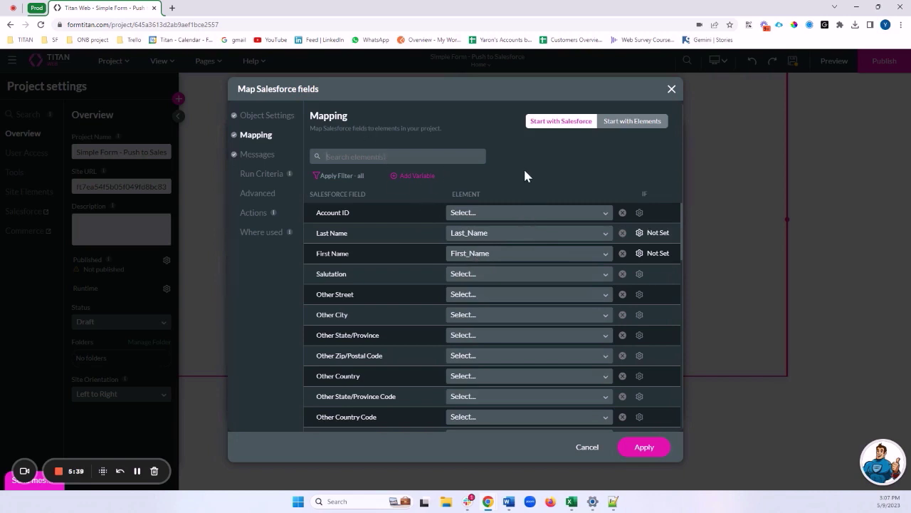
Step: Map Email to the Email element and Mobile Phone to Phone
type("ema")
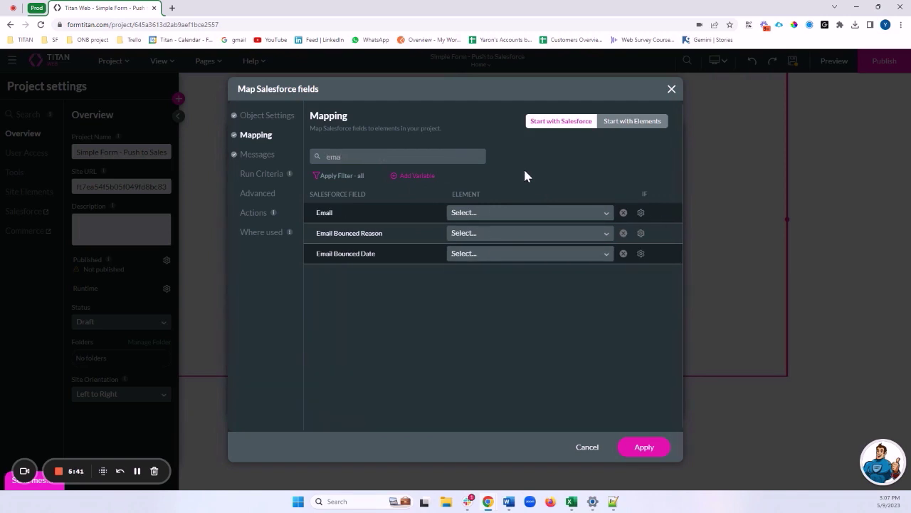
left_click(526, 213)
type("ema")
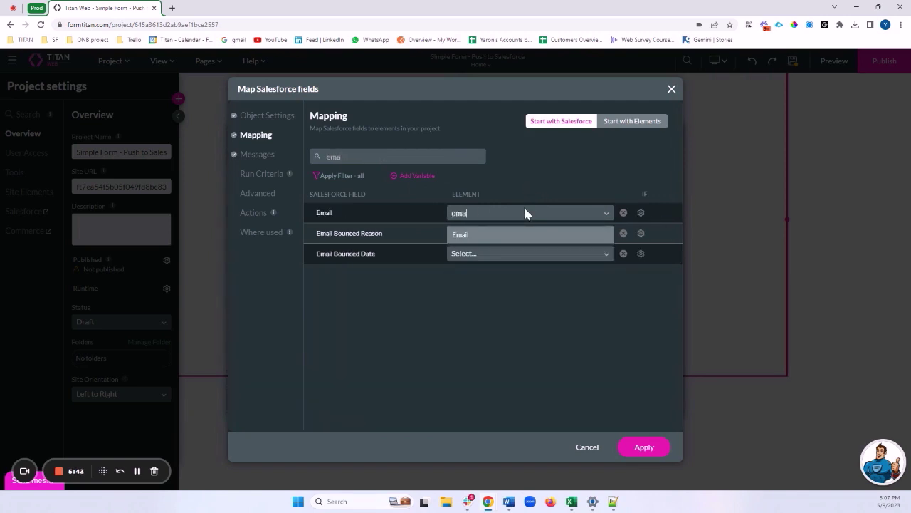
left_click(510, 241)
double_click(415, 157)
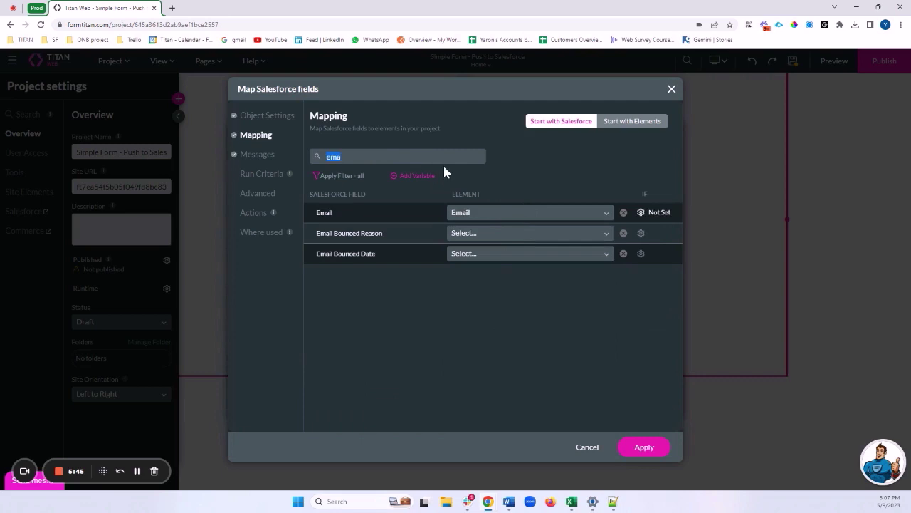
type("phon")
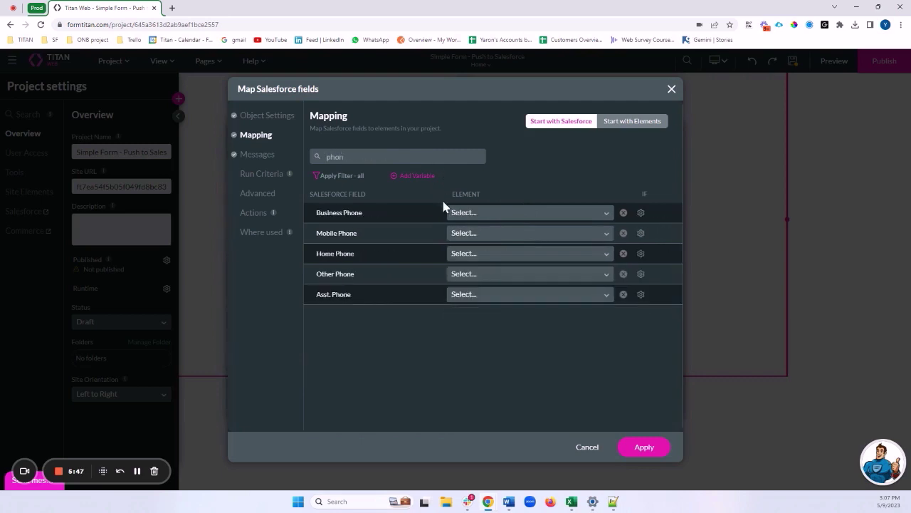
left_click(461, 235)
type("phon")
left_click(460, 256)
Step: Map Birthdate to D.O.B and clear the field search
double_click(420, 149)
key("BackSpace")
type("bir")
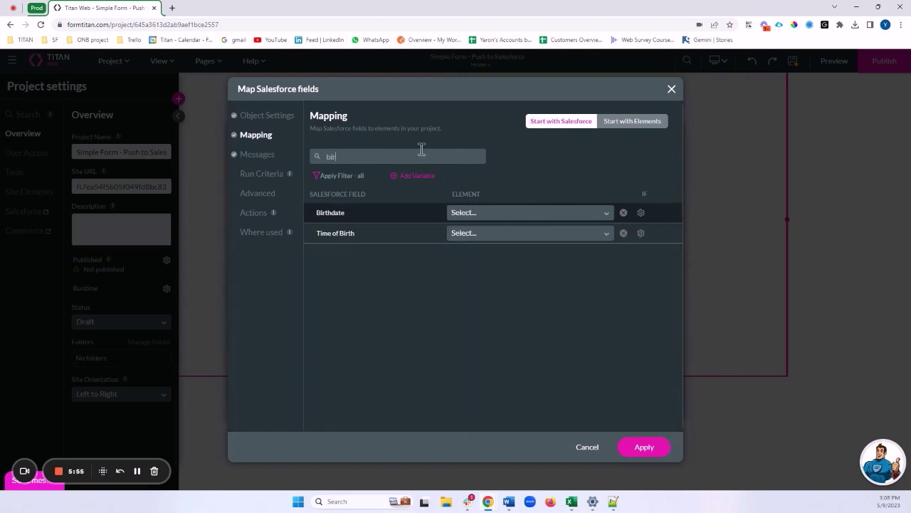
left_click(518, 214)
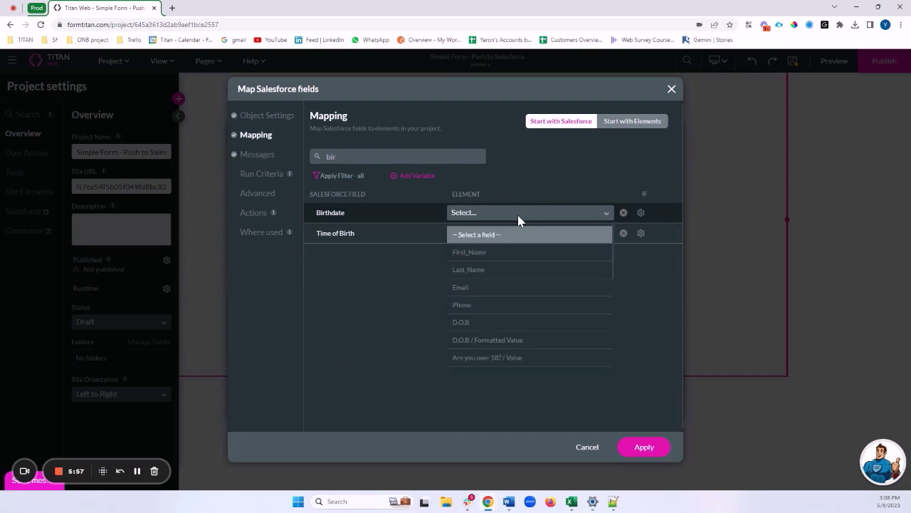
left_click(465, 321)
double_click(399, 156)
key("BackSpace")
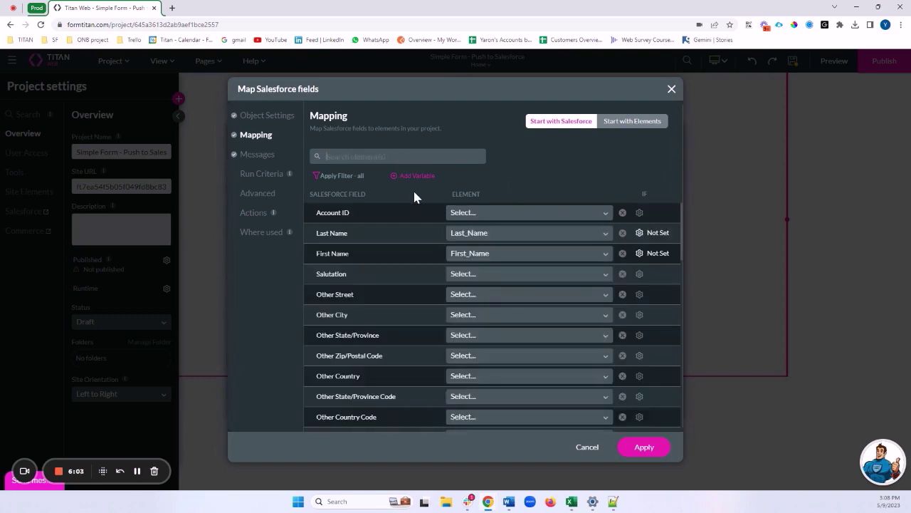
Step: Filter to Mapped Fields, review the five mapped rows, and apply the Contact mapping
left_click(342, 177)
mouse_move(342, 214)
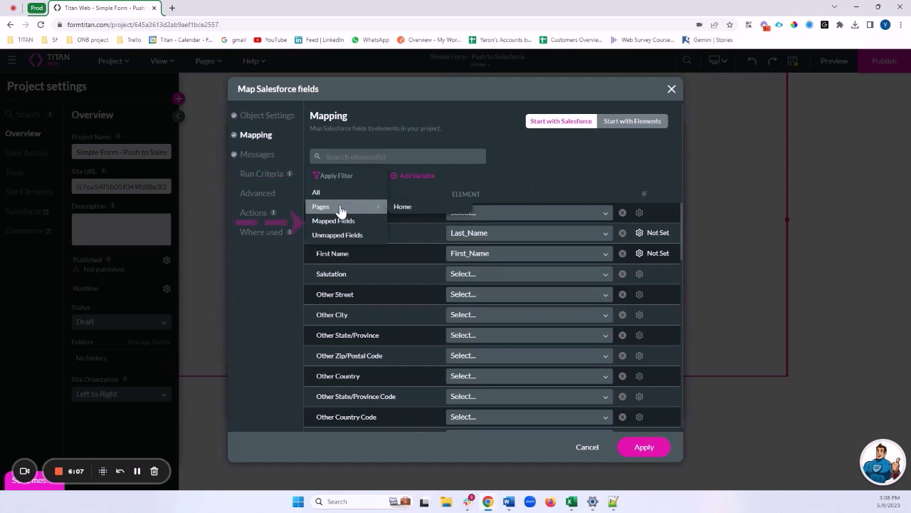
left_click(339, 222)
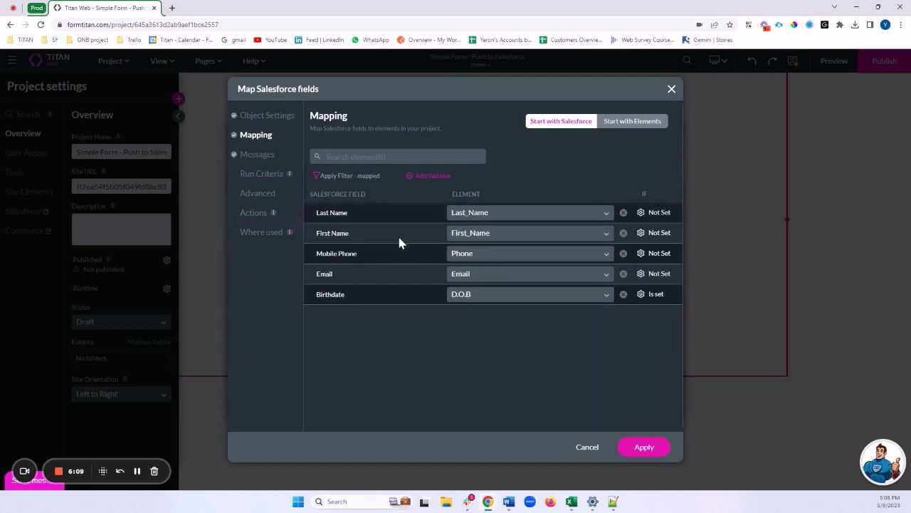
left_click_drag(316, 212, 348, 213)
double_click(332, 232)
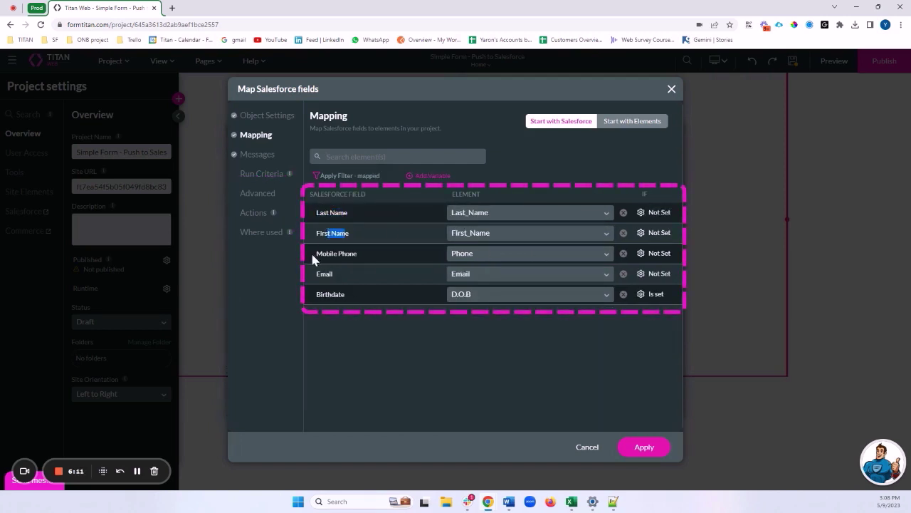
left_click_drag(320, 294, 346, 294)
left_click(552, 399)
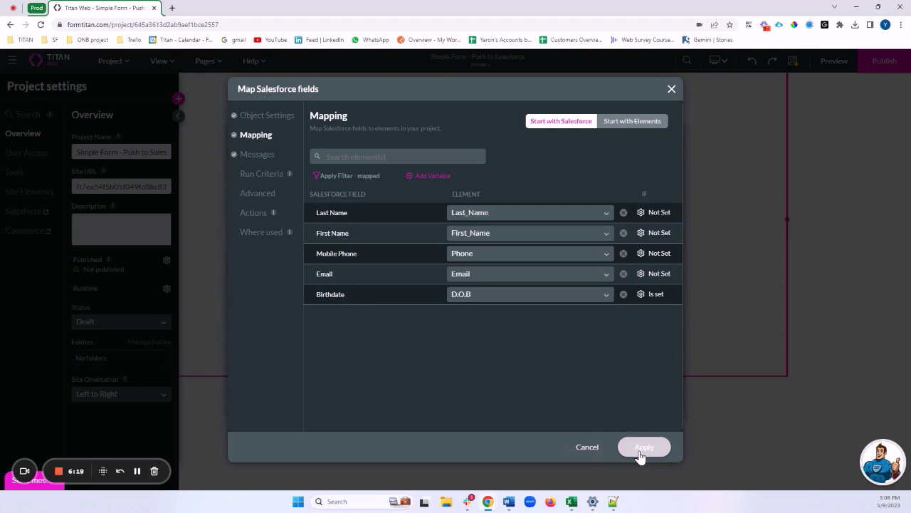
left_click(642, 448)
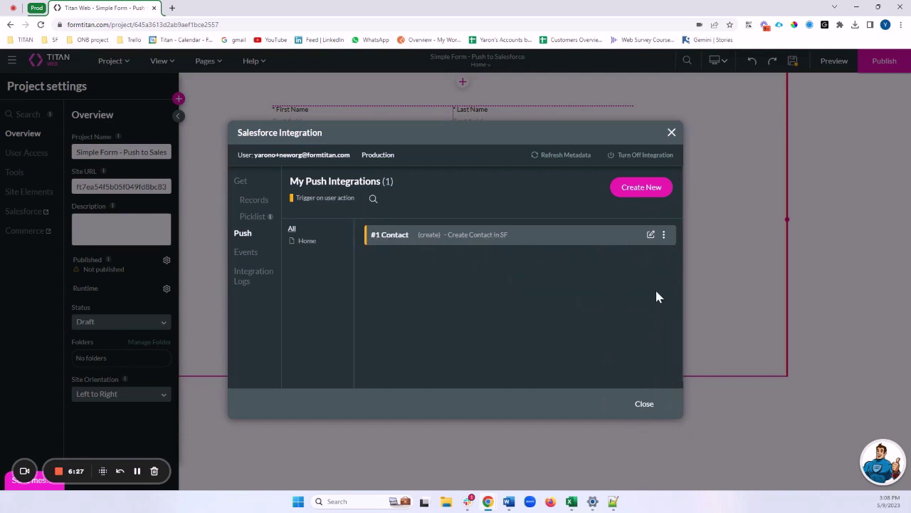
Step: Choose Add Child from the #1 Contact push's options menu
left_click(663, 236)
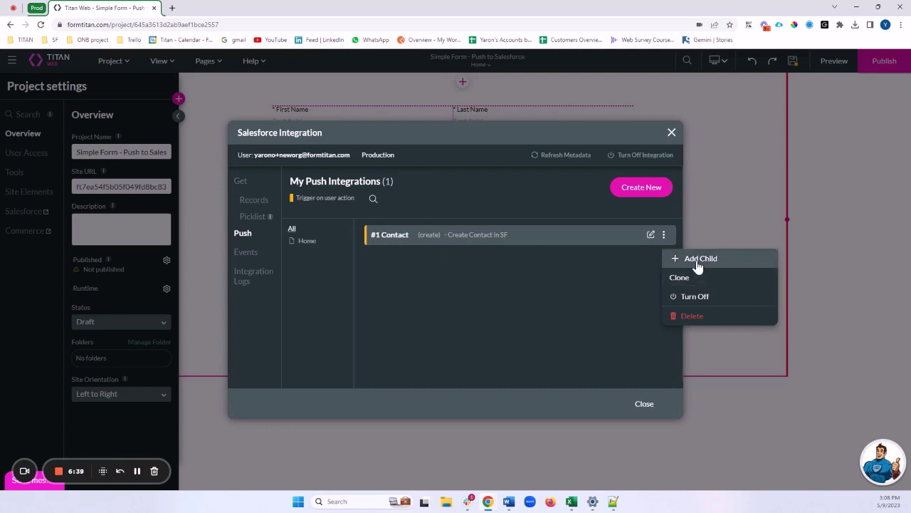
left_click(568, 266)
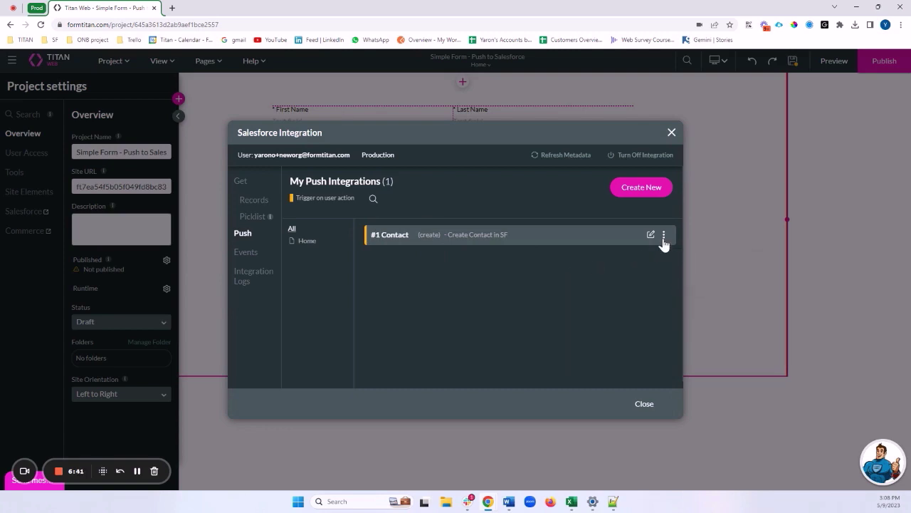
left_click(663, 239)
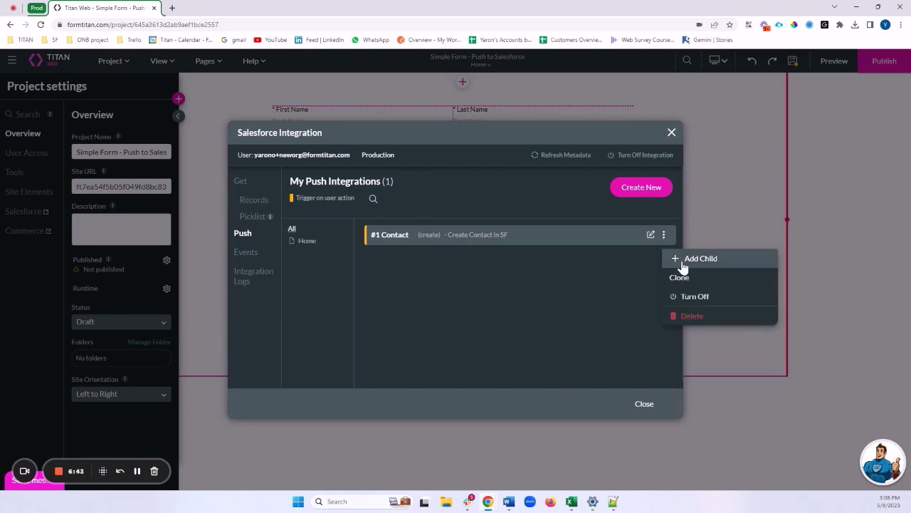
left_click(682, 259)
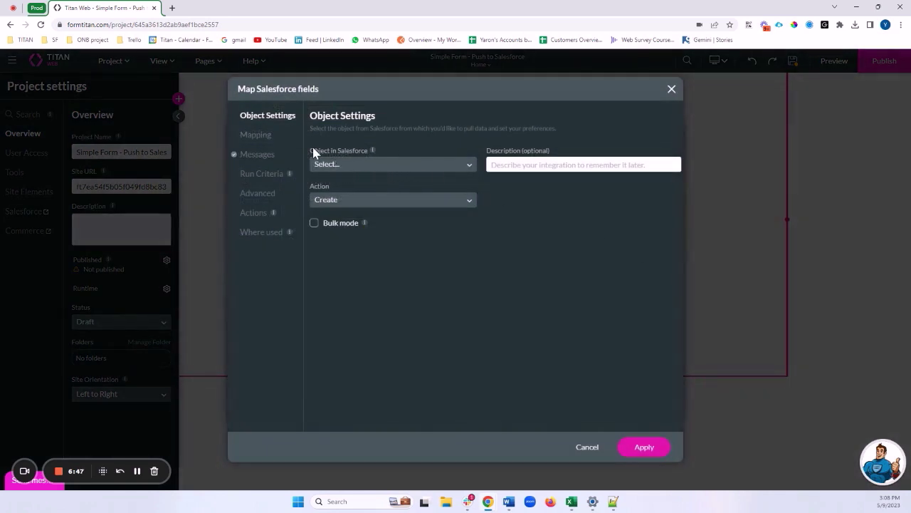
Step: Set the child push's Salesforce object to Files (Content Version)
left_click(341, 165)
type("file")
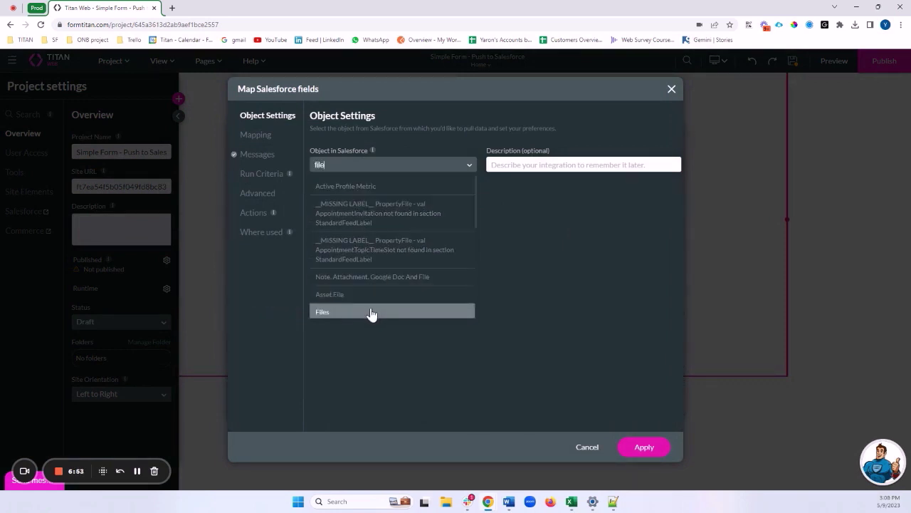
left_click(371, 314)
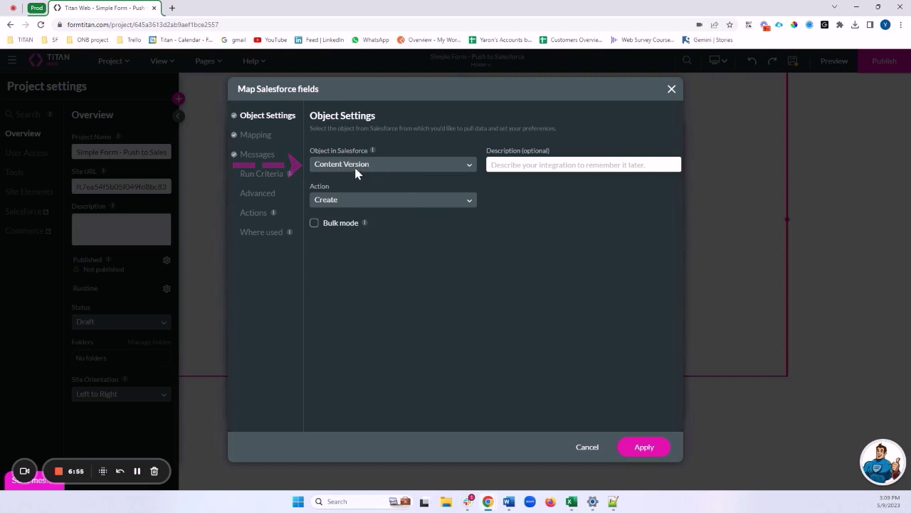
Step: Enter the integration description 'Create File related to Contact'
left_click(499, 164)
type("Create")
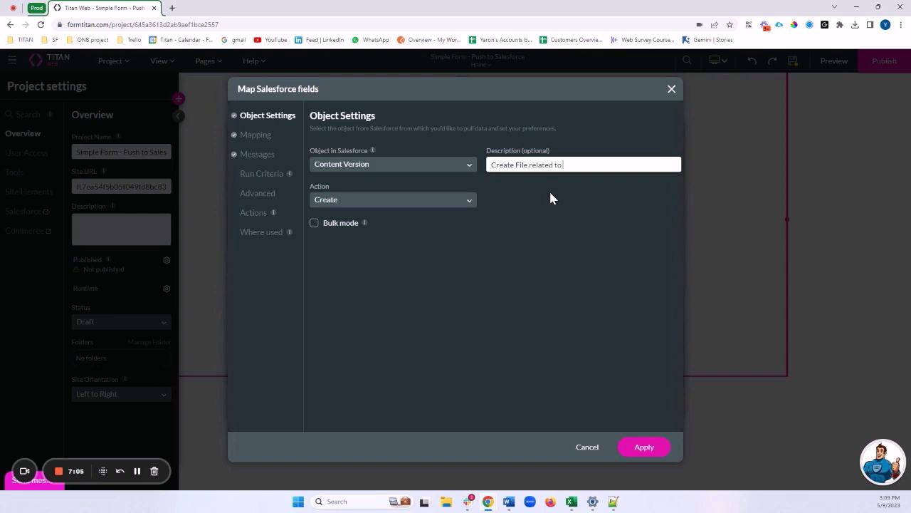
type("File related to Contact")
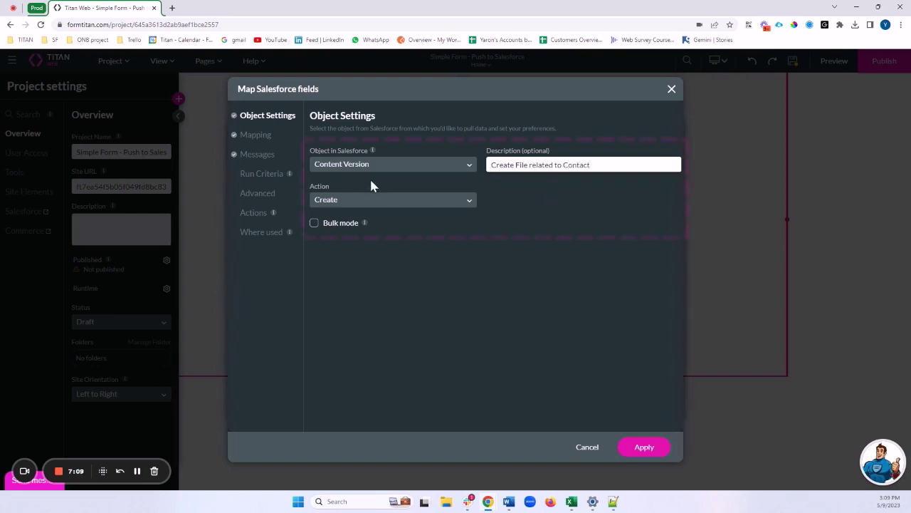
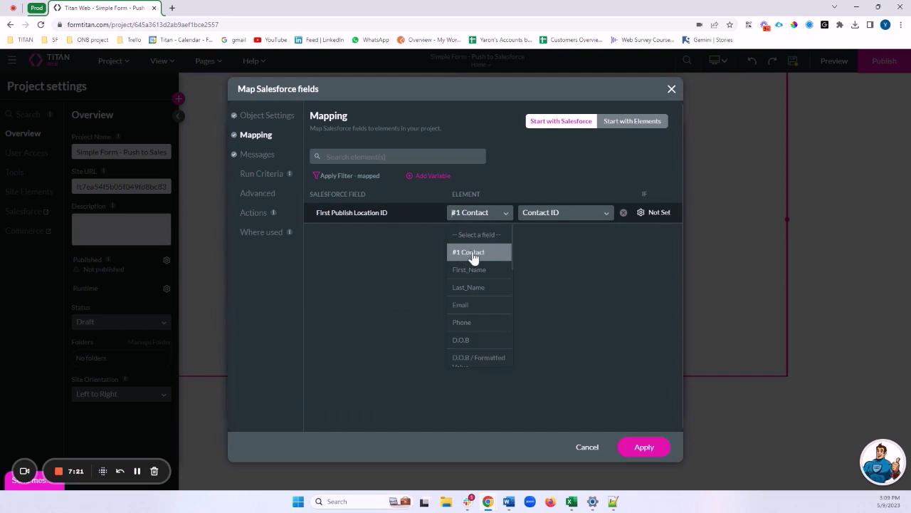
Step: Keep #1 Contact and Contact ID, then filter the mapping list to show All Salesforce fields
left_click(552, 250)
left_click(539, 215)
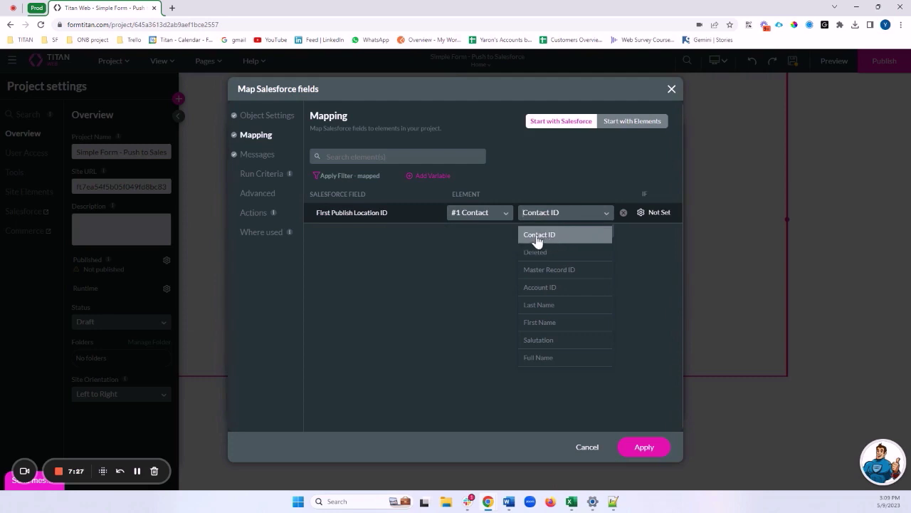
left_click(476, 230)
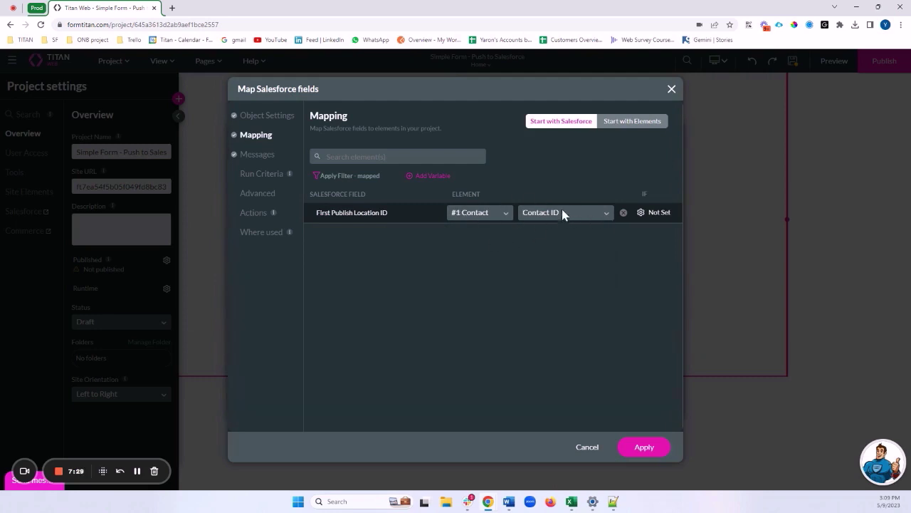
left_click_drag(387, 213, 313, 220)
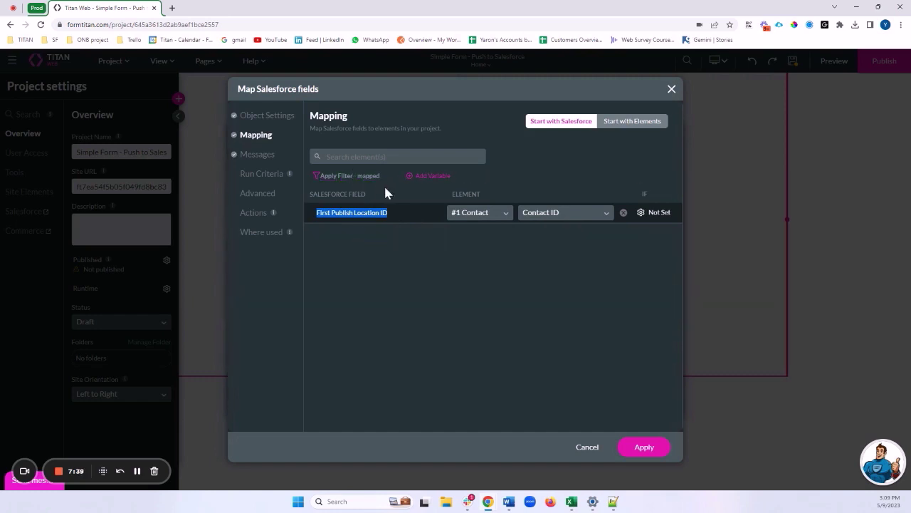
left_click(352, 178)
left_click(354, 189)
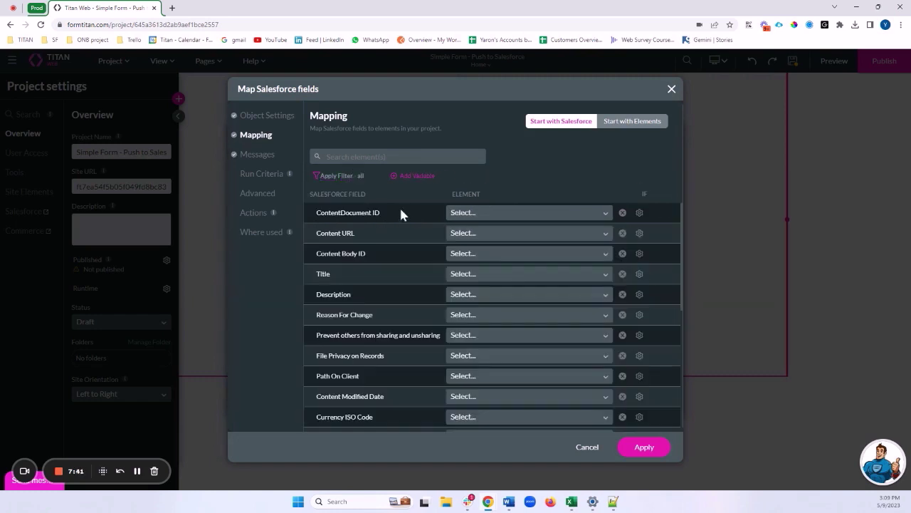
Step: Search 'Ver' and map Version Data to the 'Uplaod your ID / File' element
left_click(378, 155)
type("Ver")
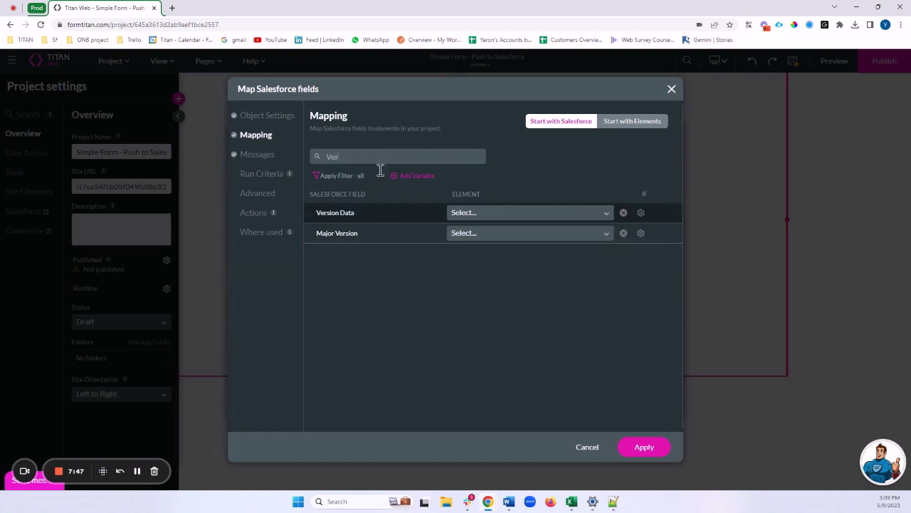
left_click_drag(317, 212, 378, 218)
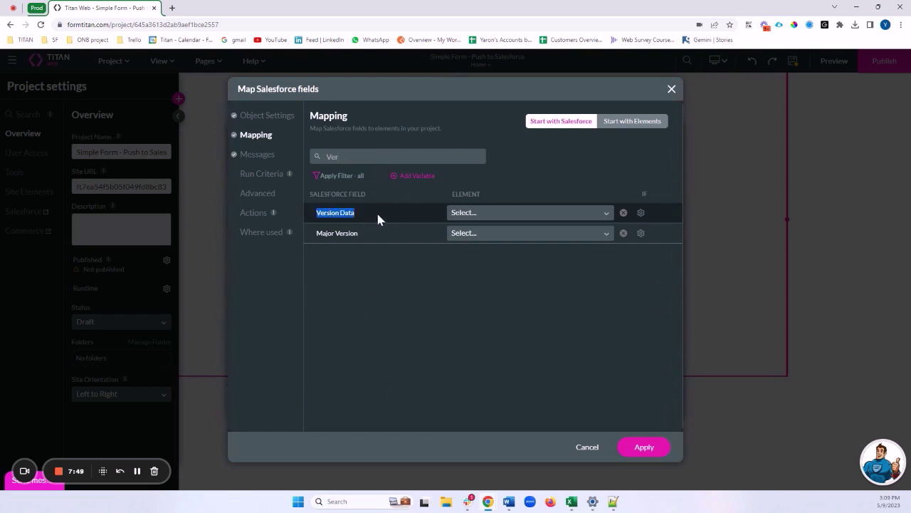
left_click(469, 213)
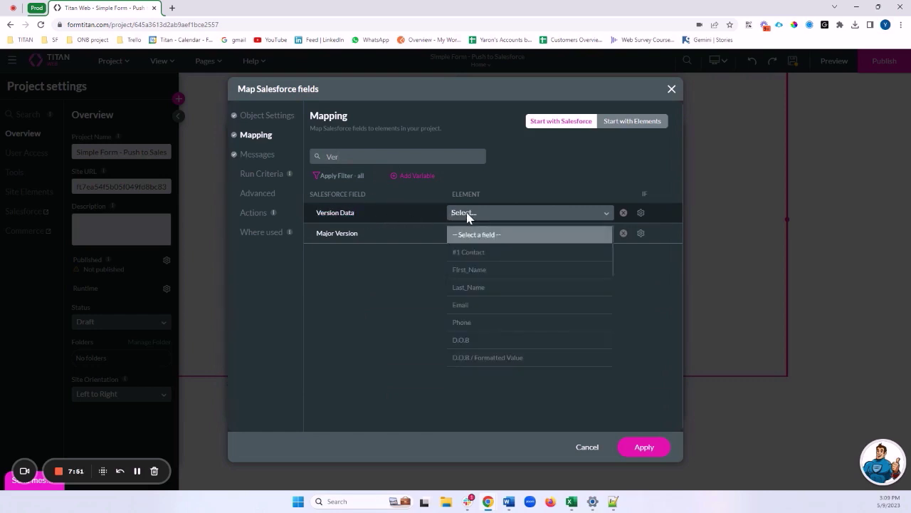
type("file")
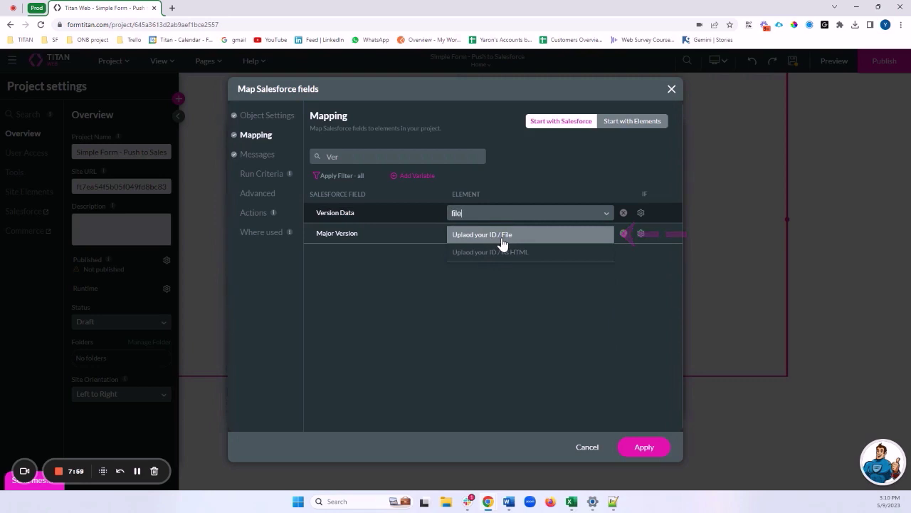
left_click(502, 235)
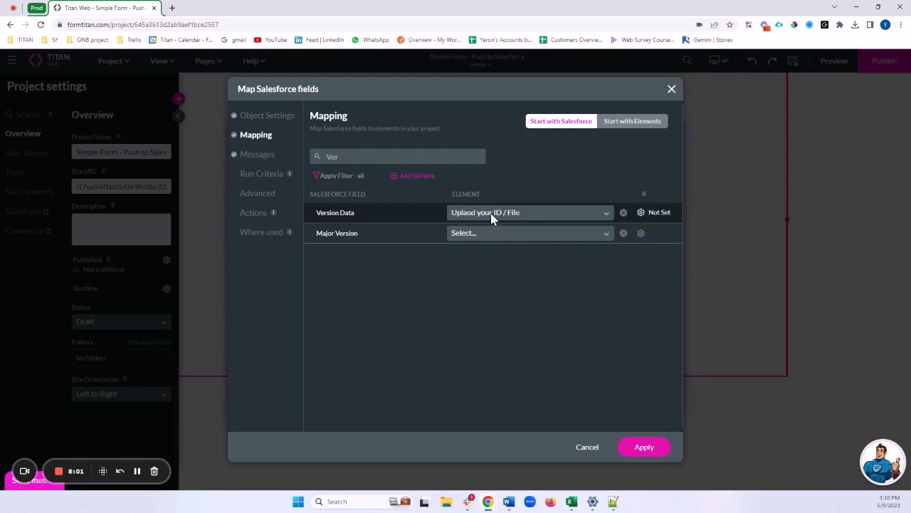
Step: Replace the field search term with 'Tit' to find the Title field
left_click_drag(356, 157, 315, 156)
key("BackSpace")
type("Tit")
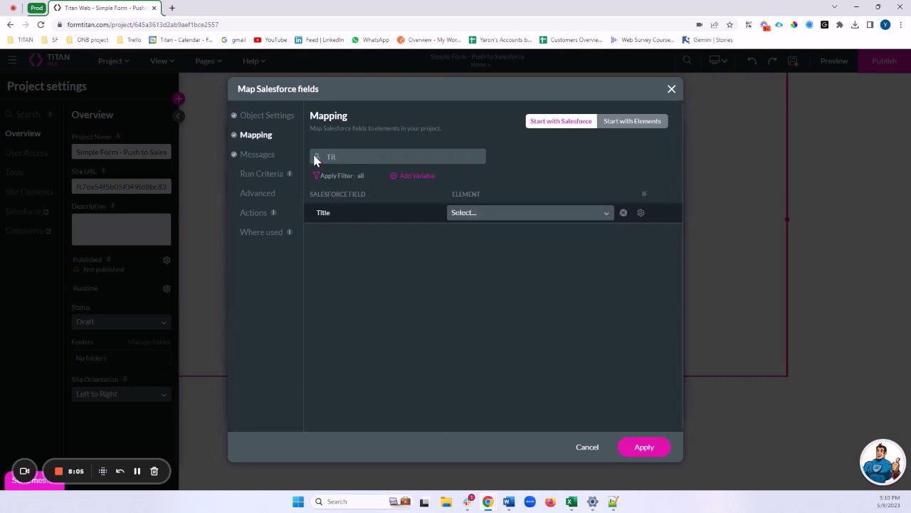
Step: Set Title to an Other value and clear its default text
left_click(471, 215)
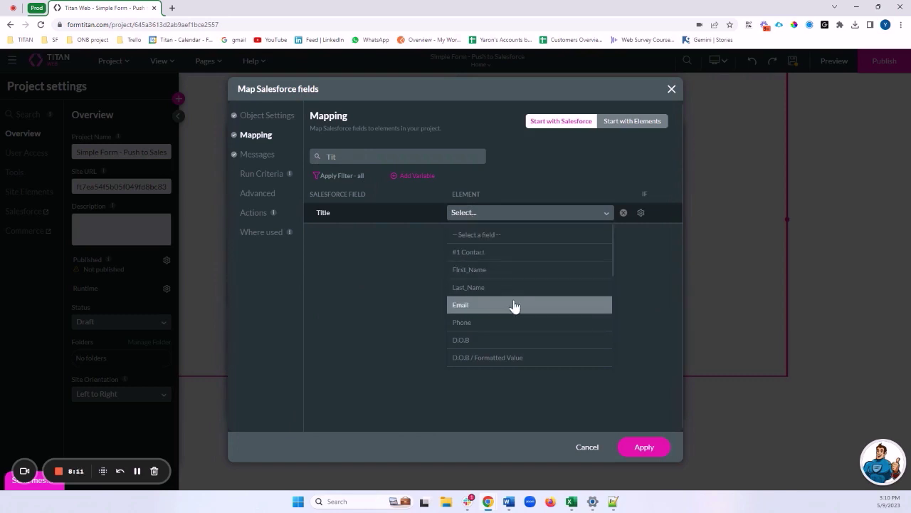
scroll(509, 329, "down", 1)
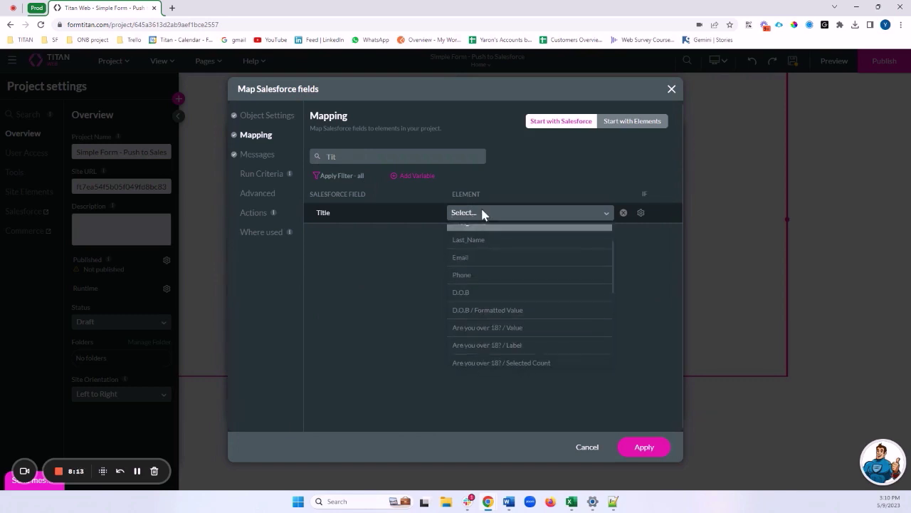
type("other")
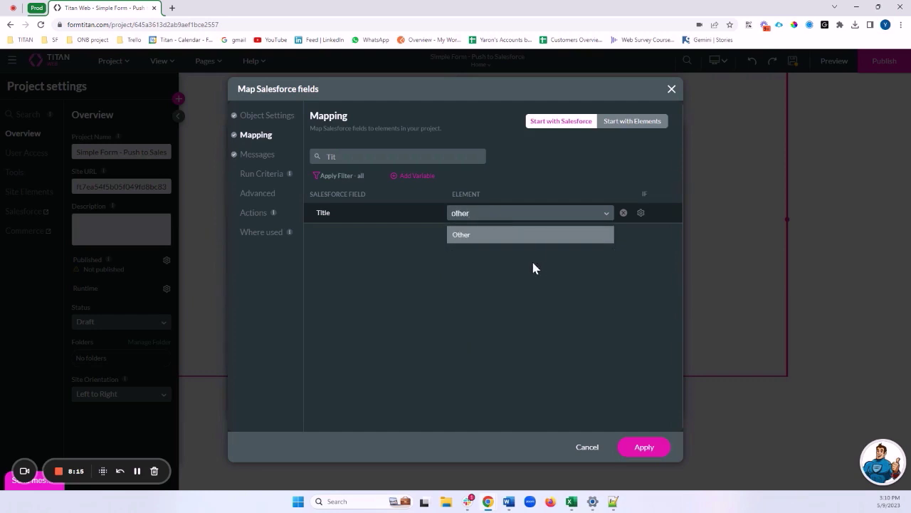
left_click(511, 246)
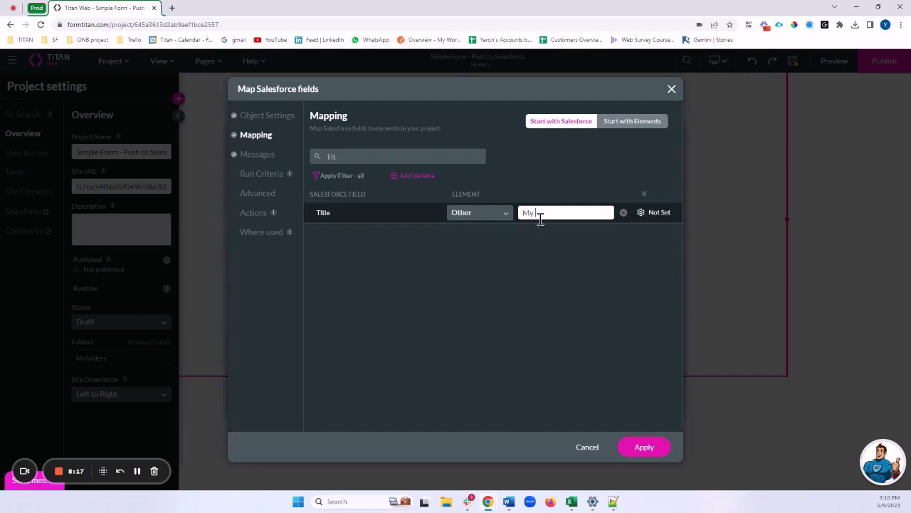
triple_click(540, 214)
key("BackSpace")
Step: Switch Title to Custom and open its Custom Message editor
left_click(469, 217)
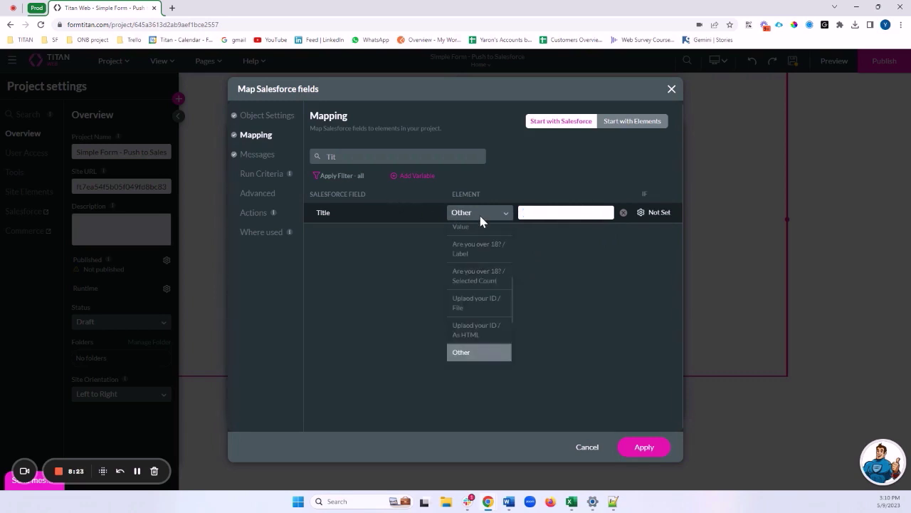
type("Cus")
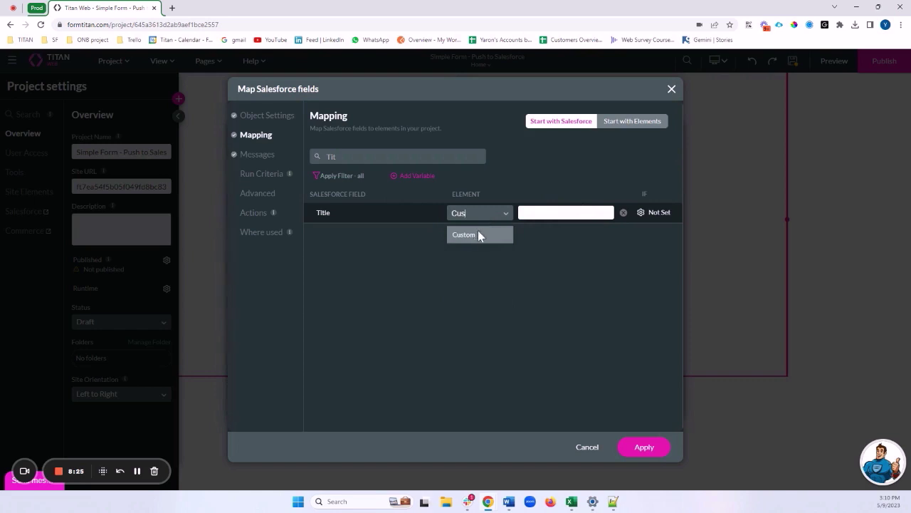
left_click(478, 235)
left_click(523, 213)
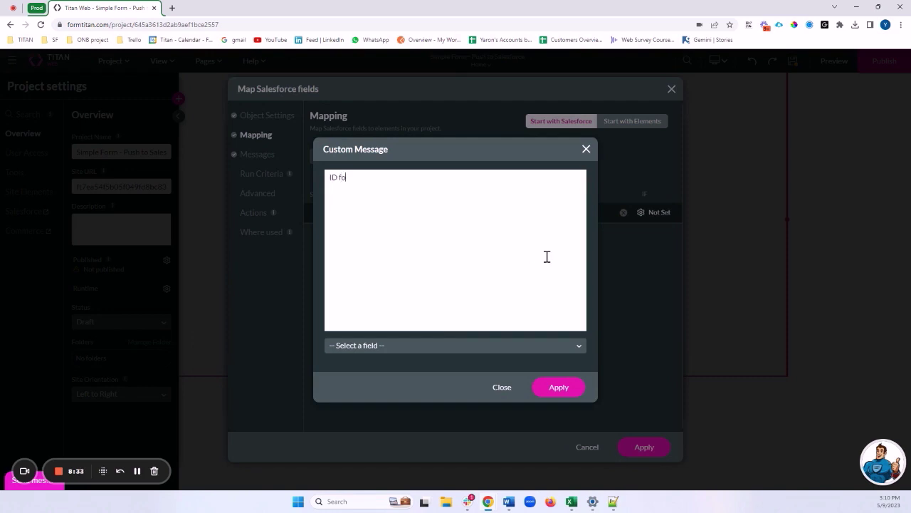
Step: Insert First_Name and Last_Name after 'ID for' in the Title message and apply it
left_click(466, 346)
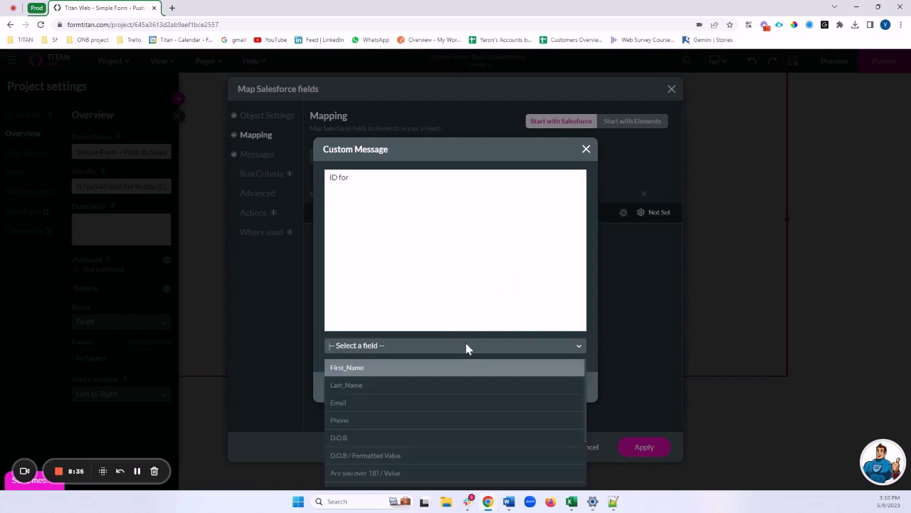
left_click(401, 367)
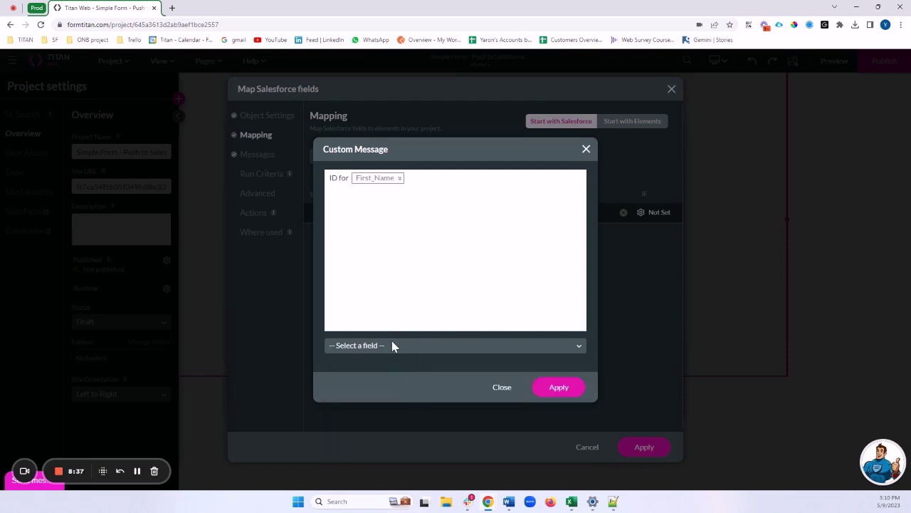
left_click(391, 345)
left_click(371, 385)
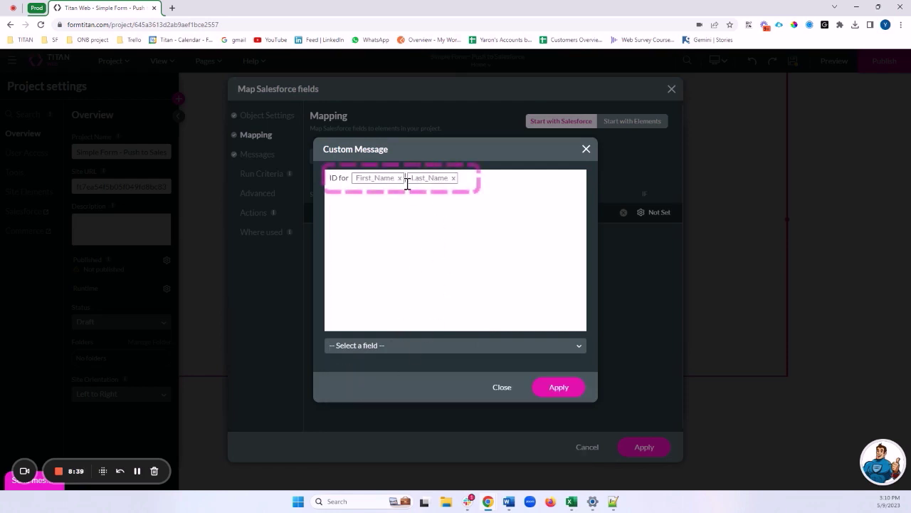
left_click_drag(464, 177, 331, 180)
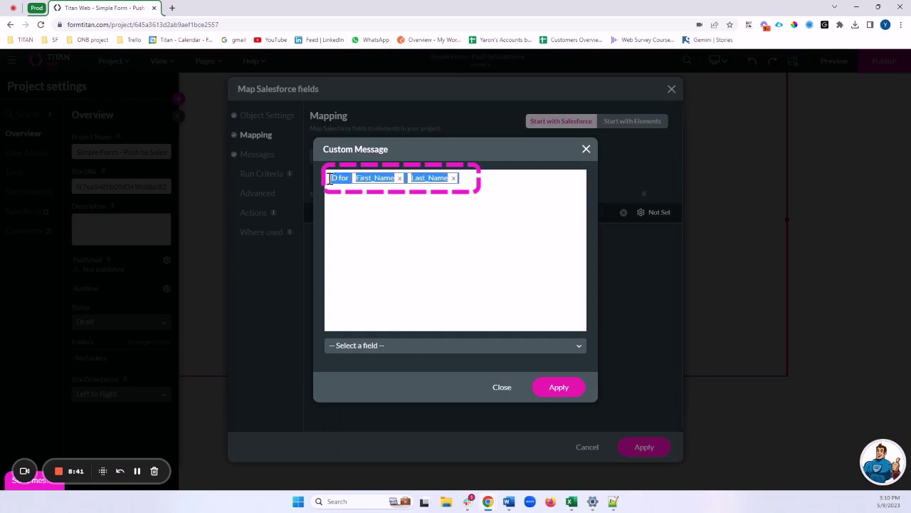
left_click(379, 199)
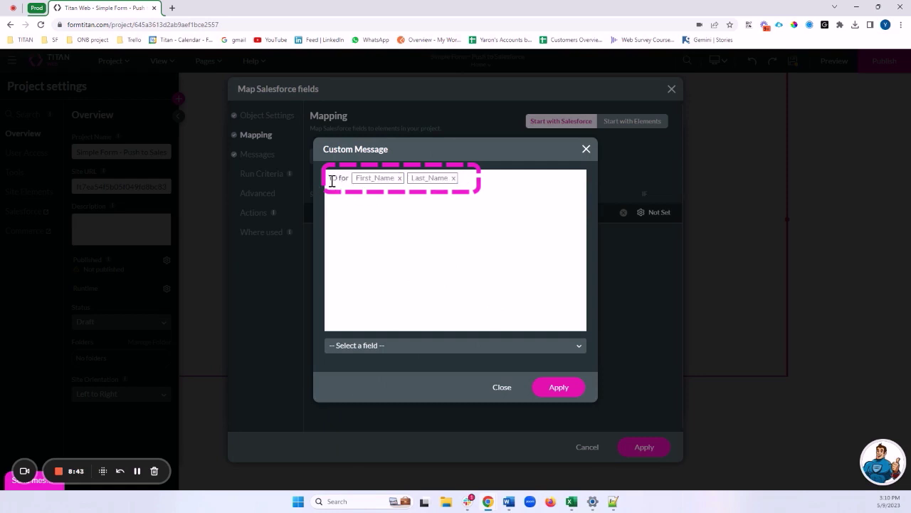
left_click_drag(330, 179, 339, 178)
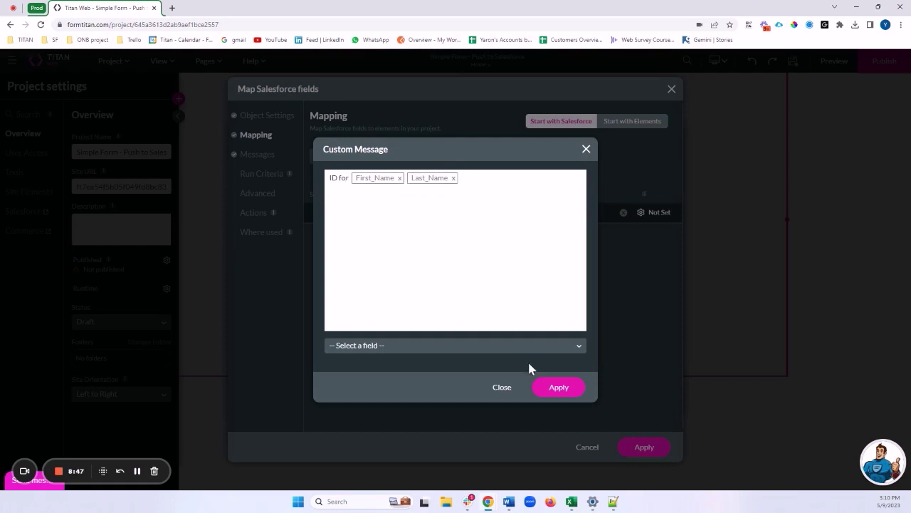
left_click(545, 384)
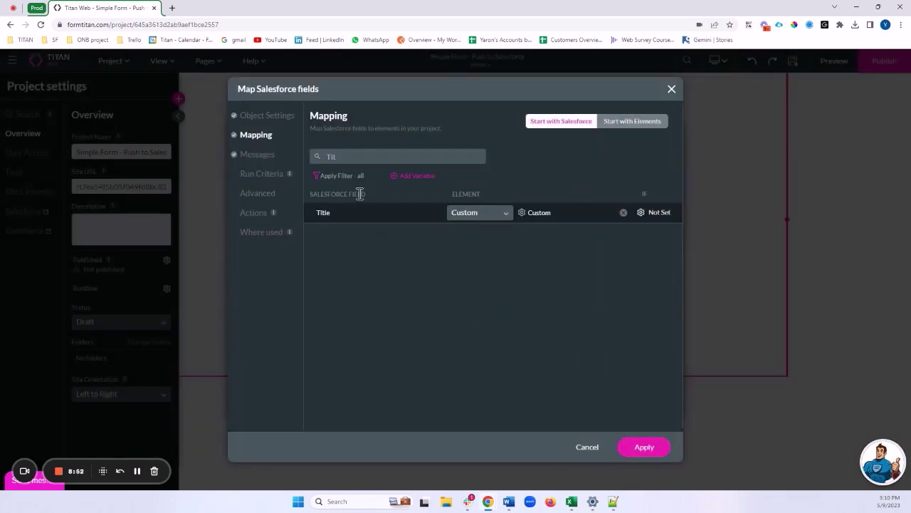
Step: Filter to mapped fields, check Version Data and First Publish Location ID, and apply the Files mapping
key("BackSpace")
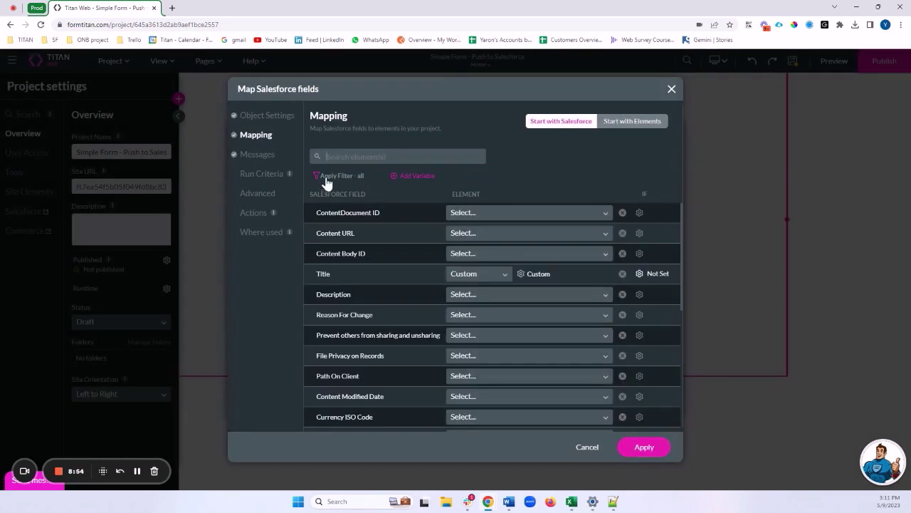
left_click(327, 176)
left_click(362, 220)
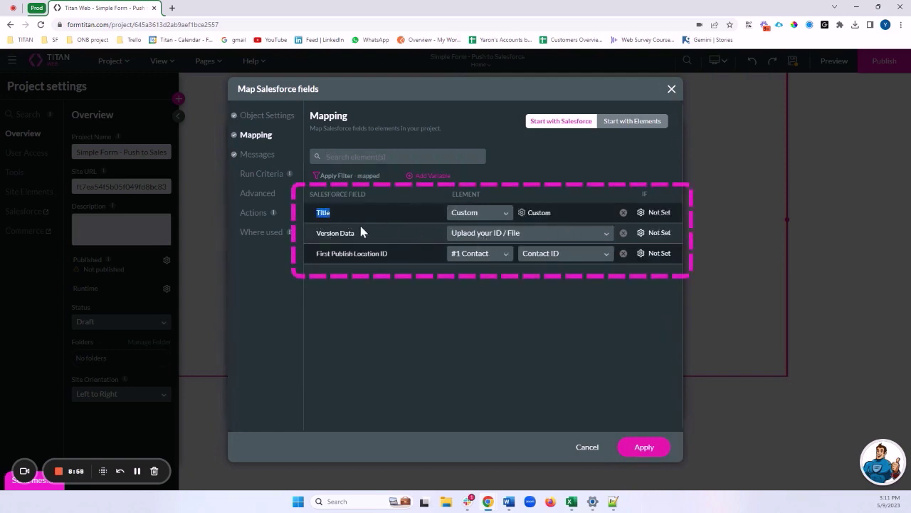
left_click_drag(318, 233, 354, 233)
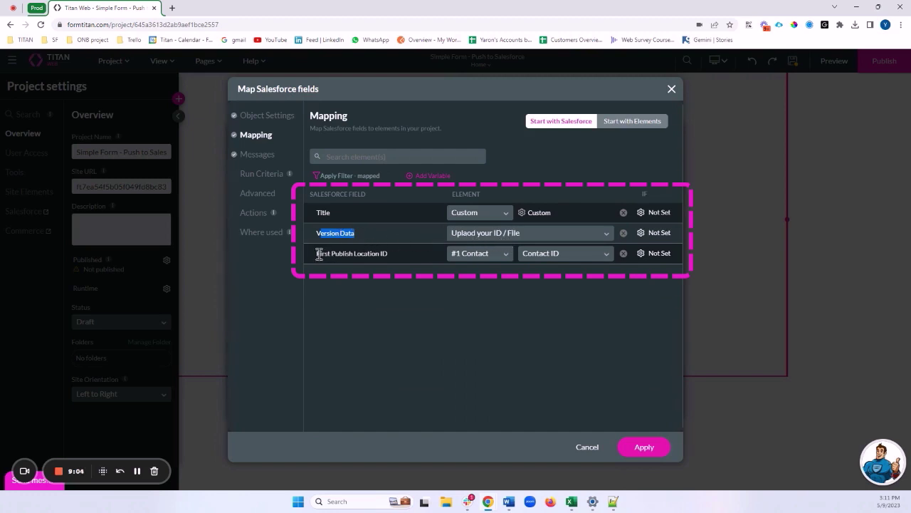
left_click_drag(317, 254, 388, 259)
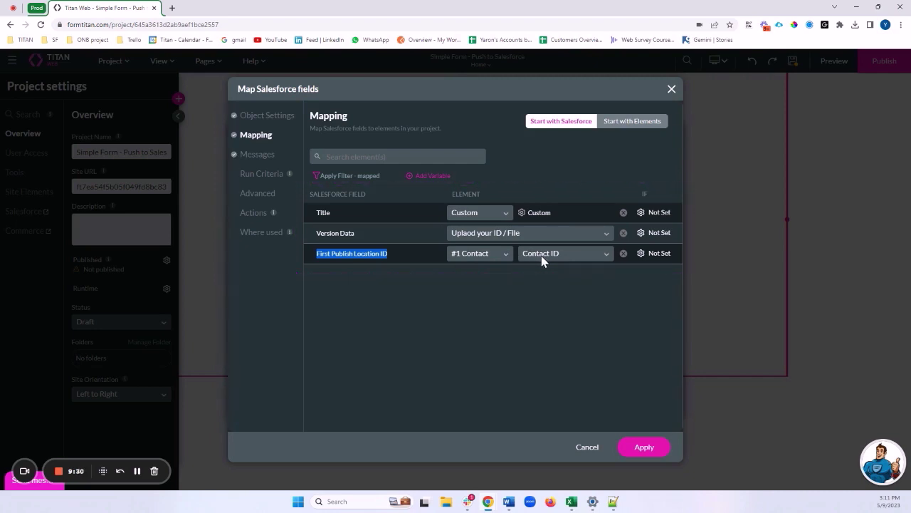
left_click(642, 447)
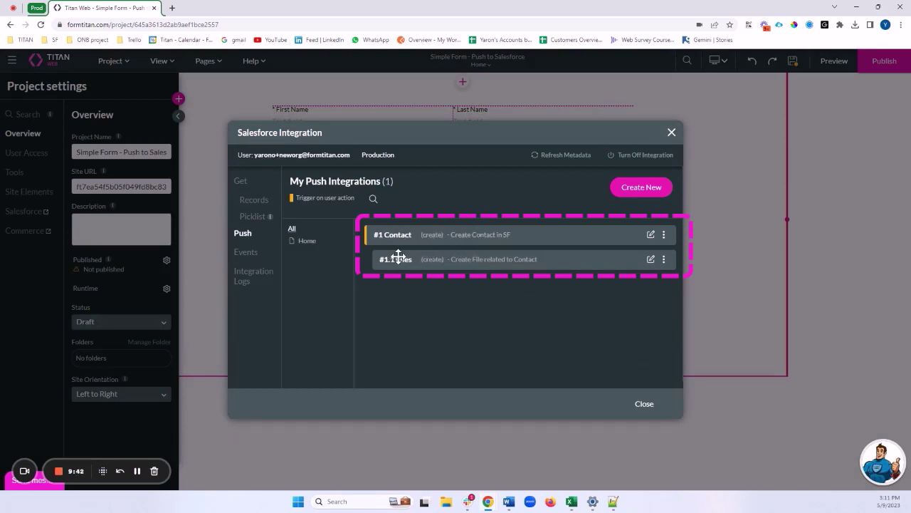
Step: Dismiss the #1.1 Files options menu and close the Salesforce Integration dialog
left_click(664, 261)
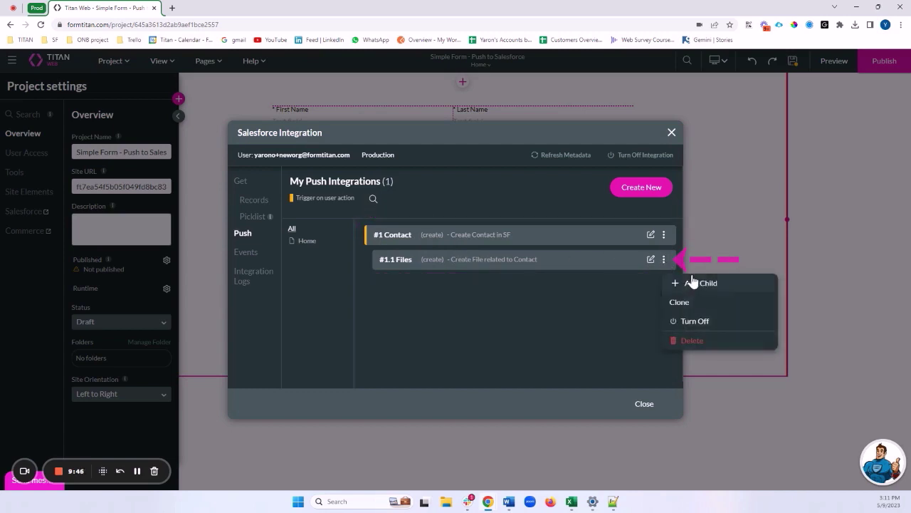
left_click(499, 286)
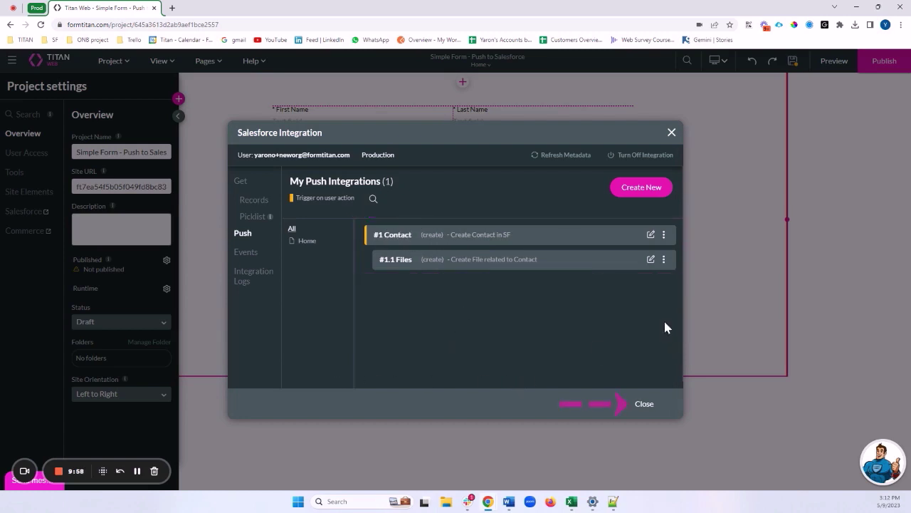
left_click(644, 404)
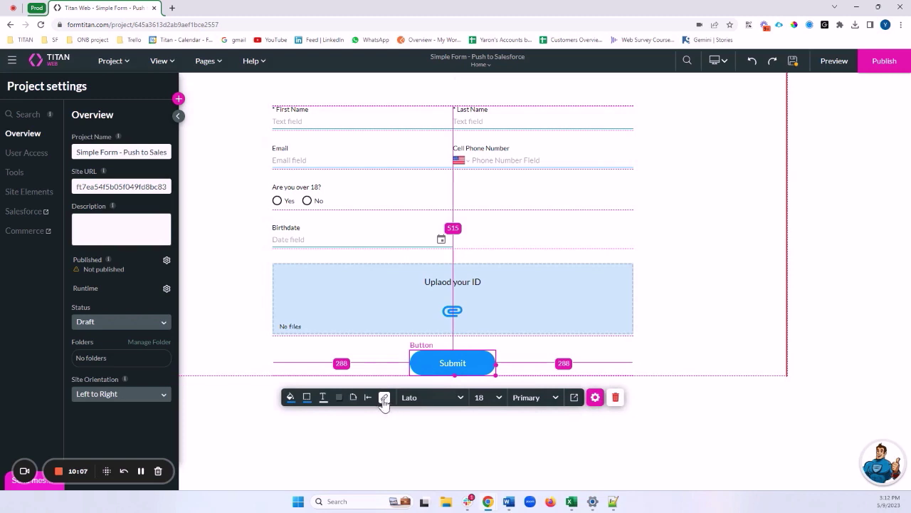
Step: Open the Submit button's On Click Action flow and remove the On Confirm link to Thank You!
left_click(595, 397)
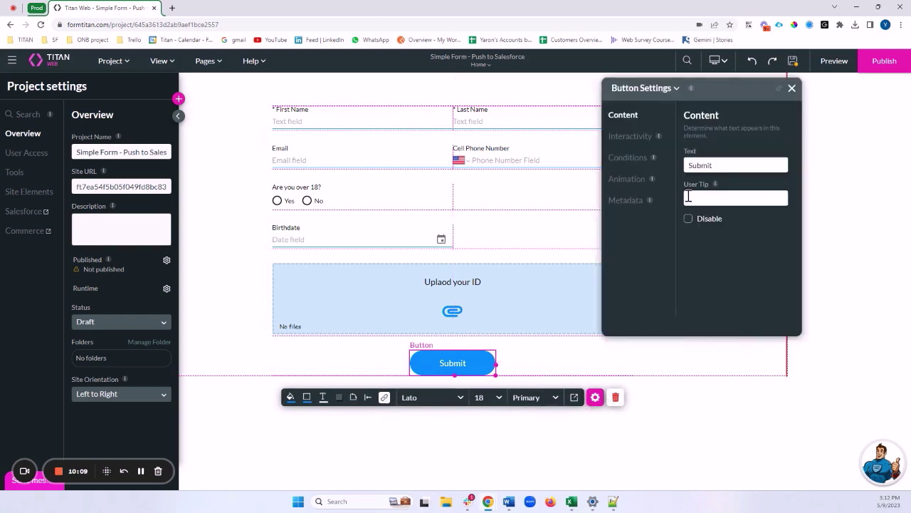
left_click(631, 136)
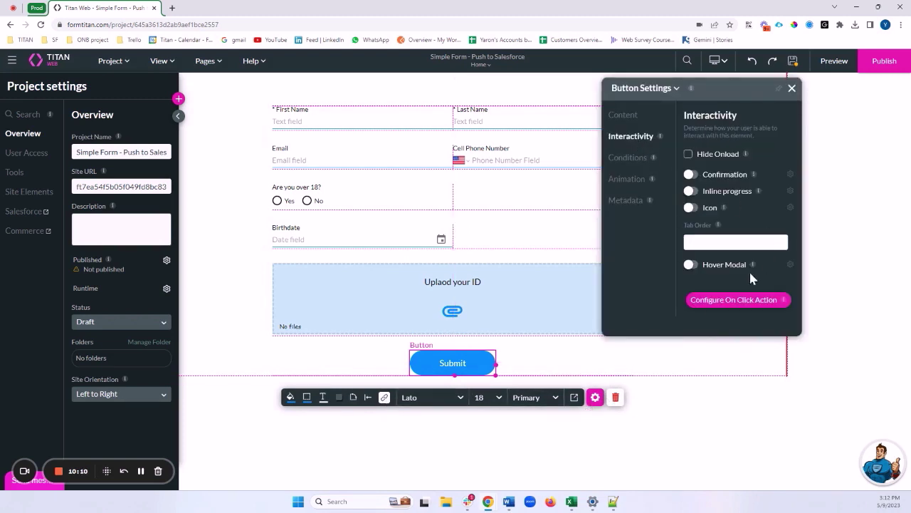
left_click(384, 396)
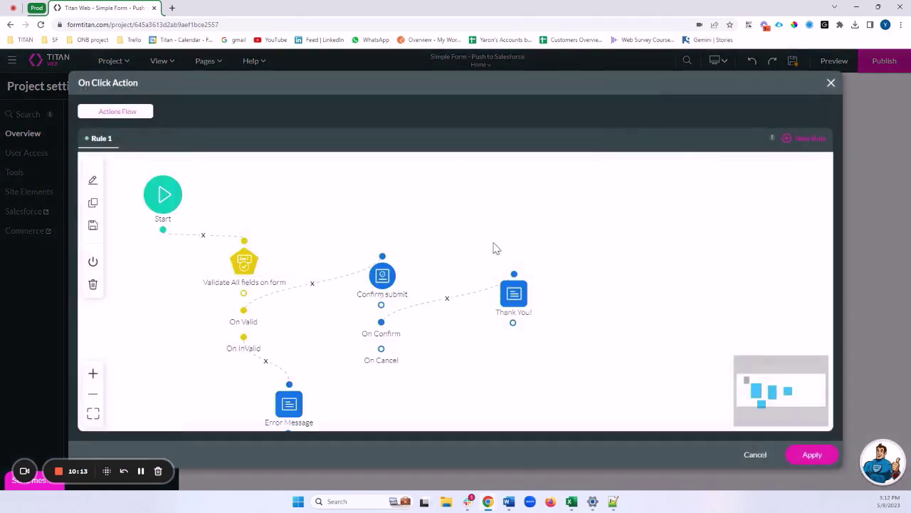
scroll(331, 244, "down", 1)
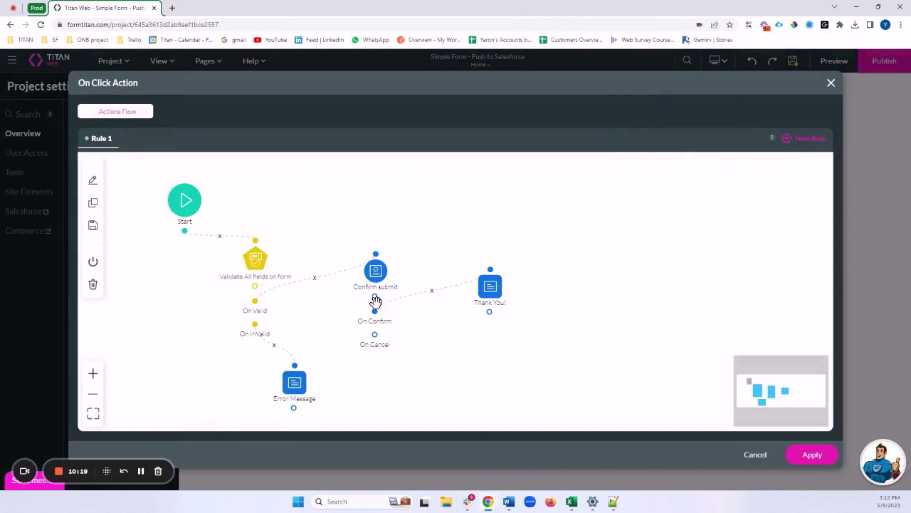
left_click_drag(490, 286, 533, 288)
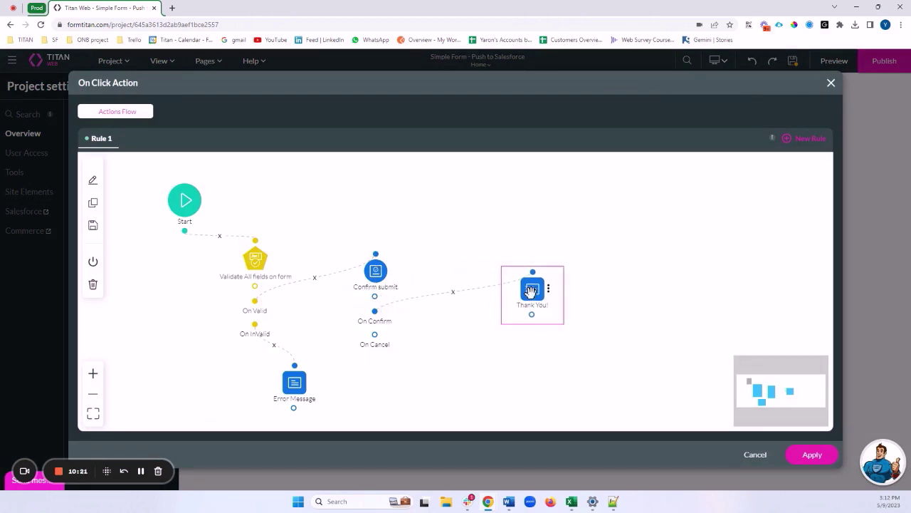
left_click(454, 293)
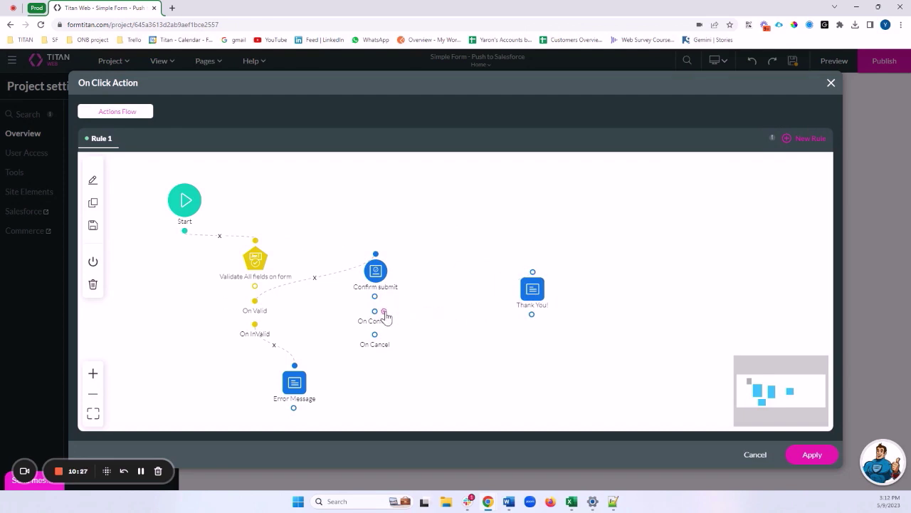
Step: Add a Salesforce Action step after On Confirm
left_click(384, 313)
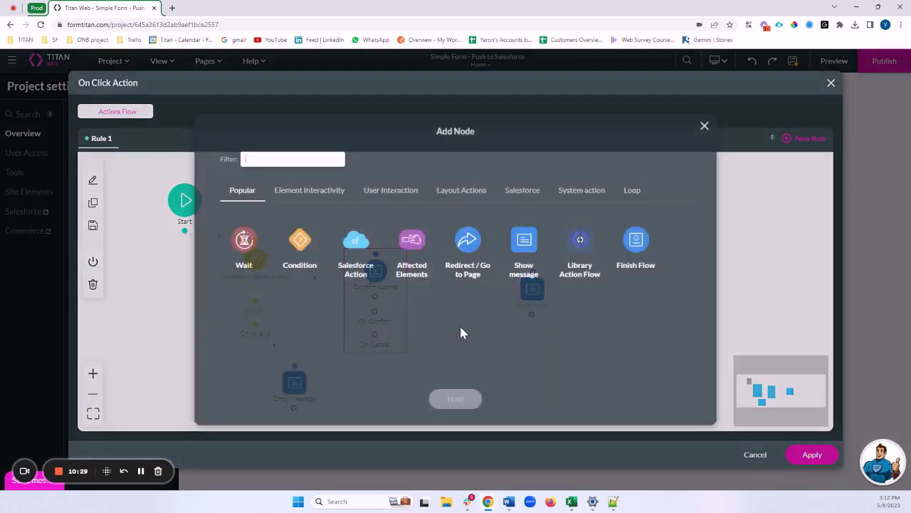
left_click(364, 252)
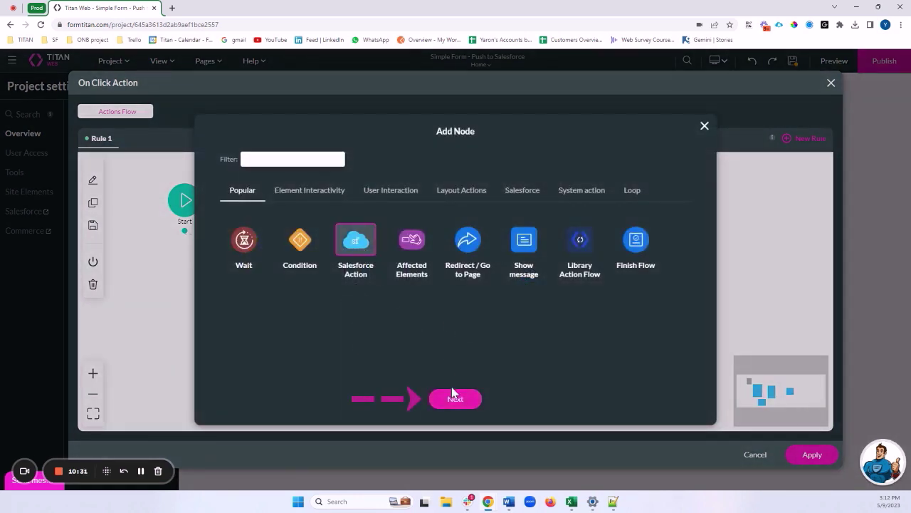
left_click(455, 398)
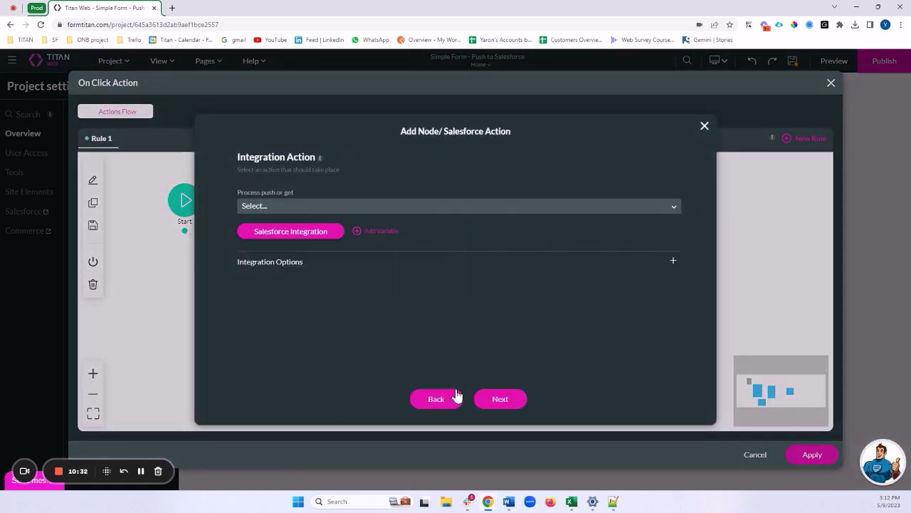
Step: Choose '#1 Contact (create)' as the push integration and leave its integration options unset
left_click(259, 208)
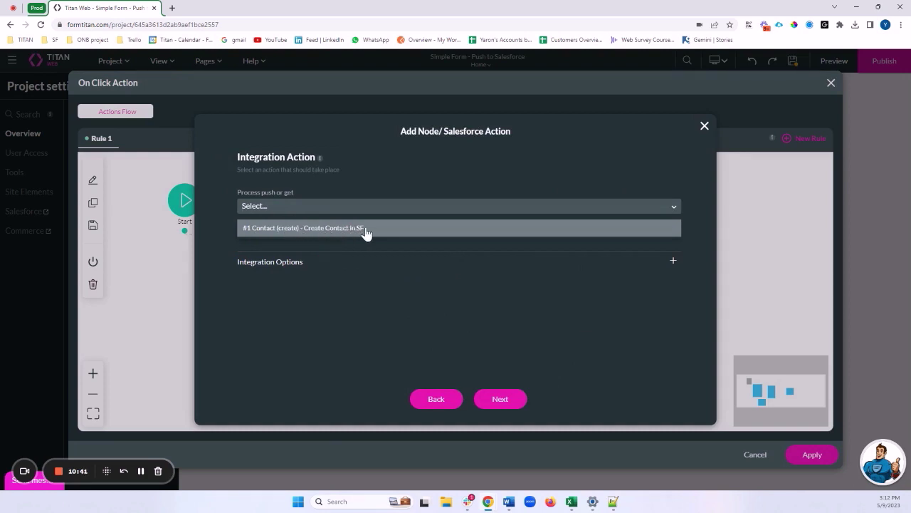
left_click(287, 228)
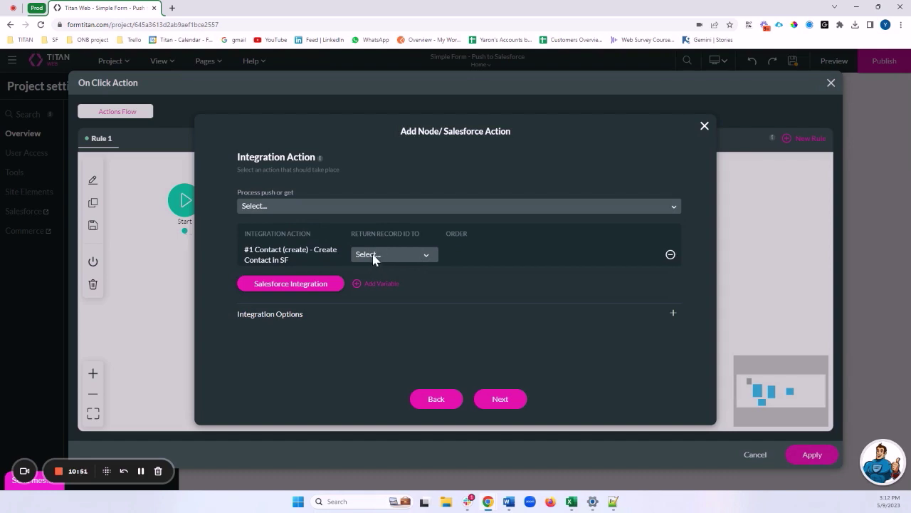
left_click_drag(253, 250, 301, 258)
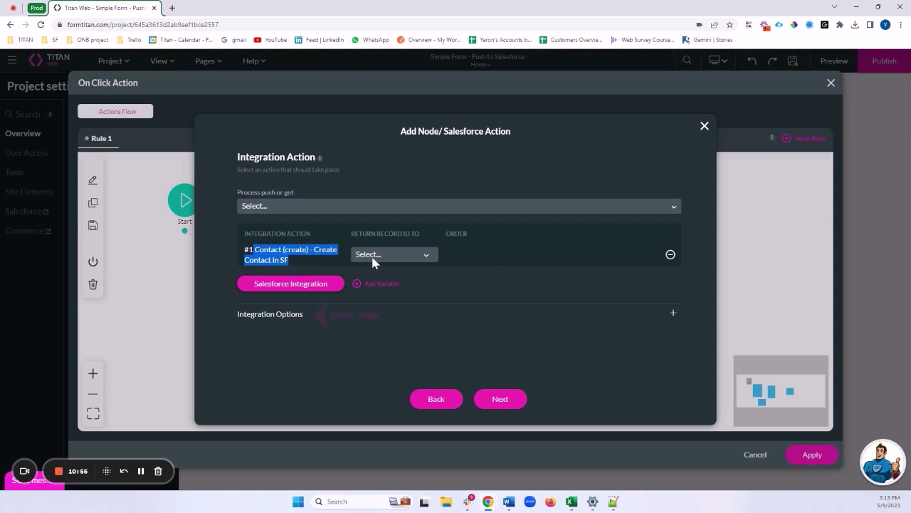
left_click(292, 318)
left_click(239, 313)
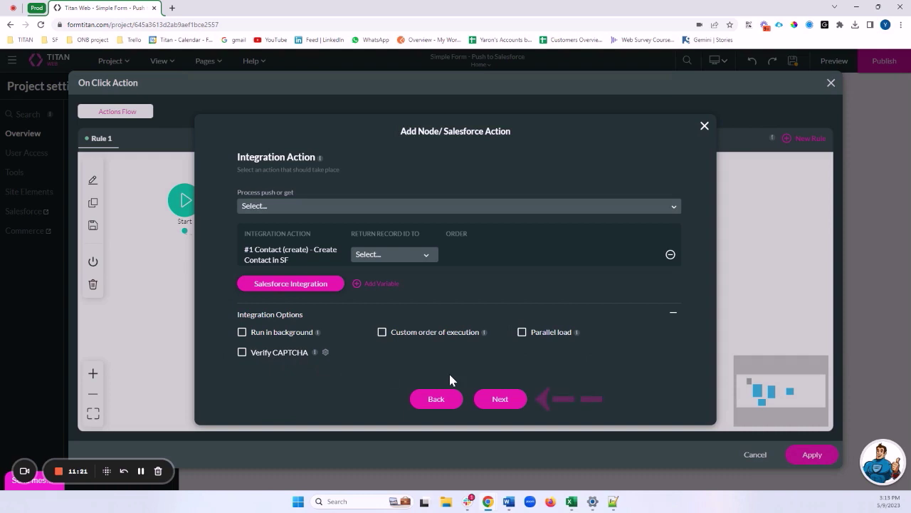
Step: Insert the step tagged 'Create Contact and File' and connect its After Finish to Thank You!
left_click(518, 399)
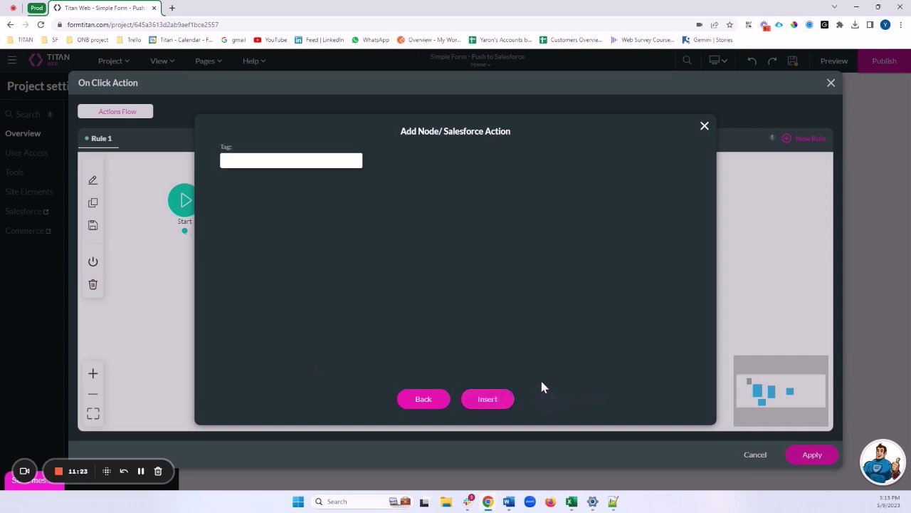
left_click(264, 166)
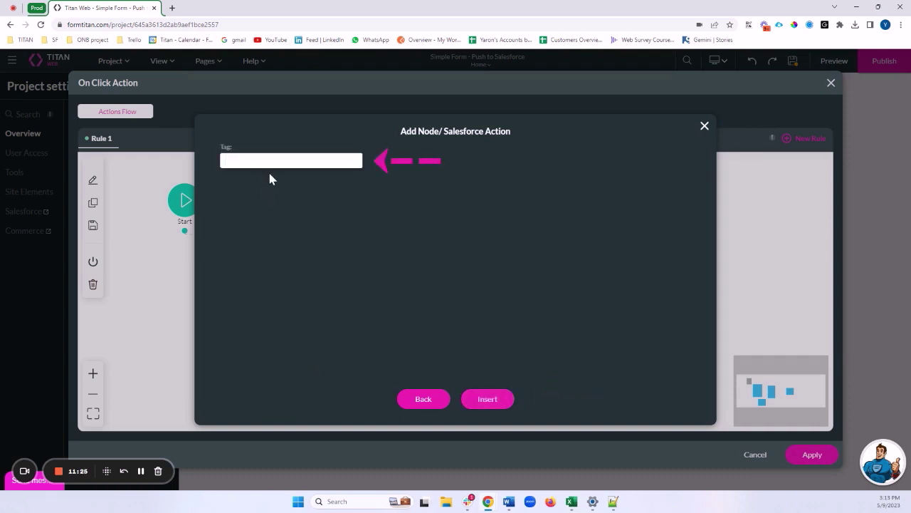
type("Create")
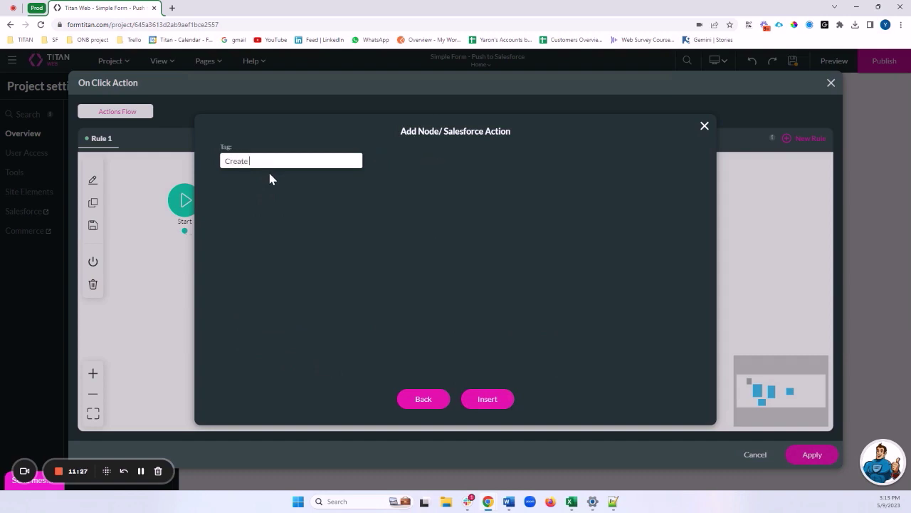
type(" Contact and File")
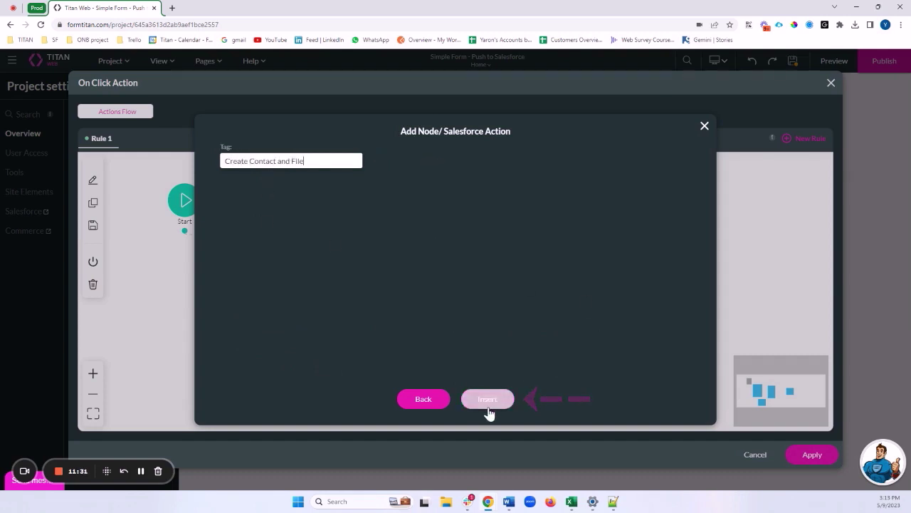
left_click(487, 407)
left_click_drag(435, 329, 465, 254)
left_click_drag(532, 288, 553, 331)
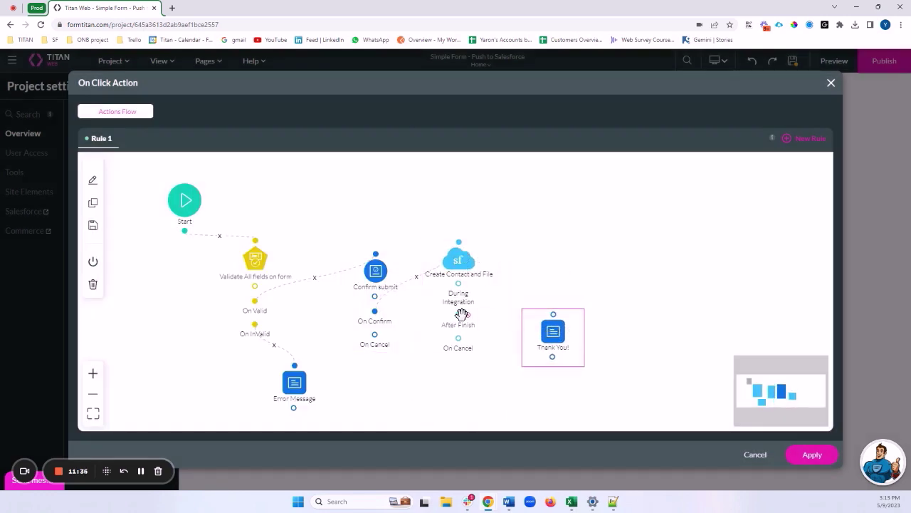
left_click_drag(462, 313, 553, 314)
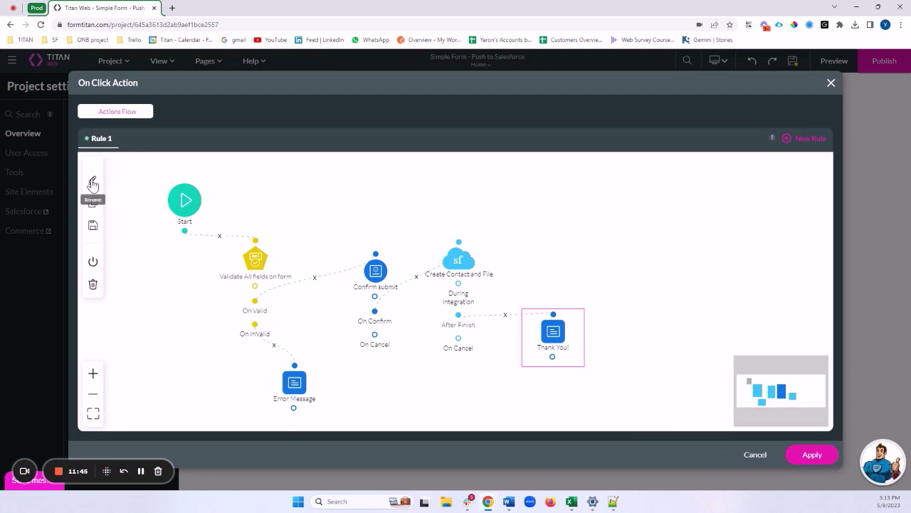
Step: Rename Rule 1 to 'Create Contact and File' and save the on-click flow
left_click(92, 183)
left_click_drag(349, 279, 321, 285)
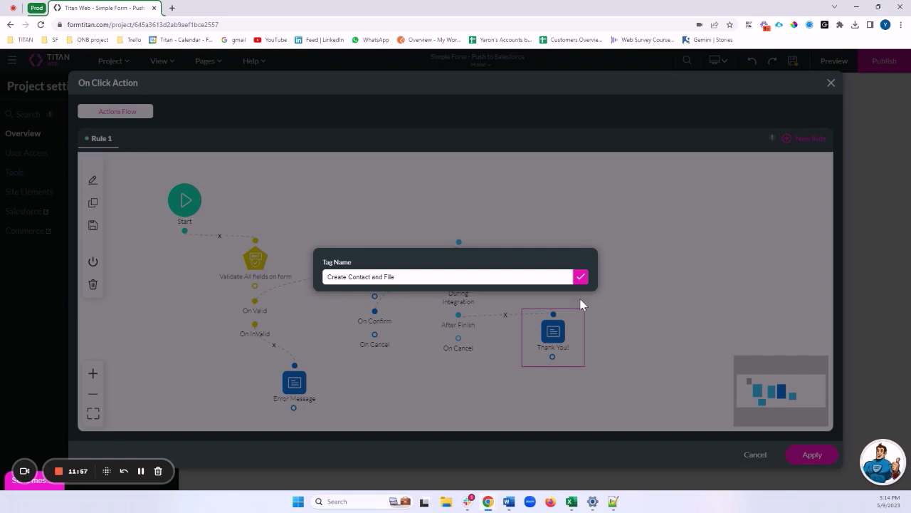
left_click(578, 277)
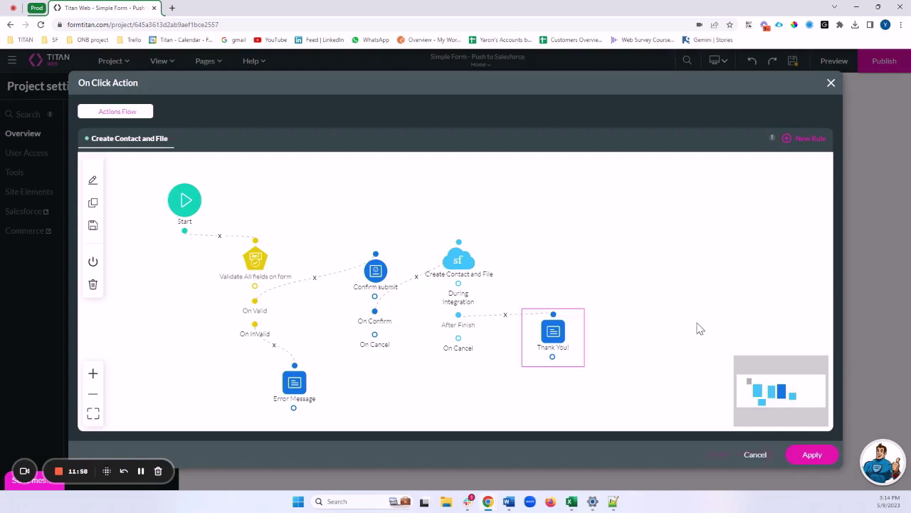
left_click(812, 454)
left_click(832, 63)
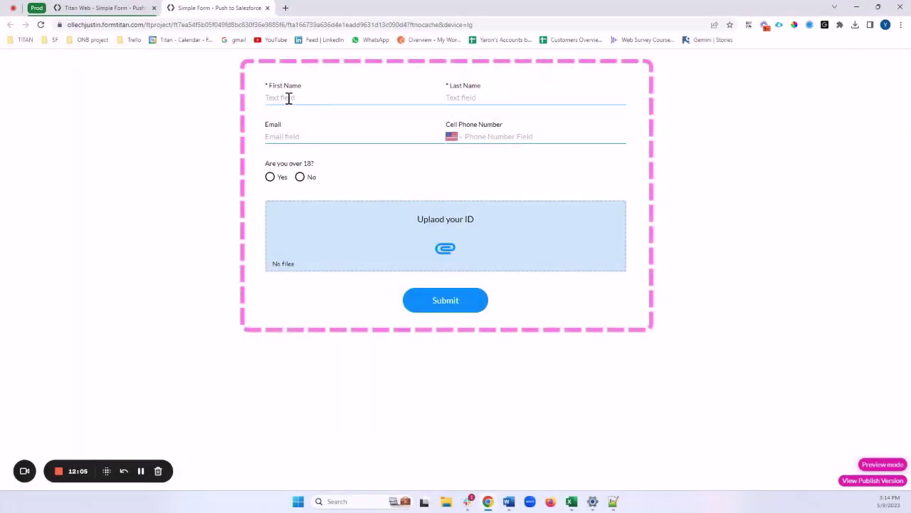
Step: Fill in the test contact's first name, last name, e-mail address and cell phone
left_click(292, 97)
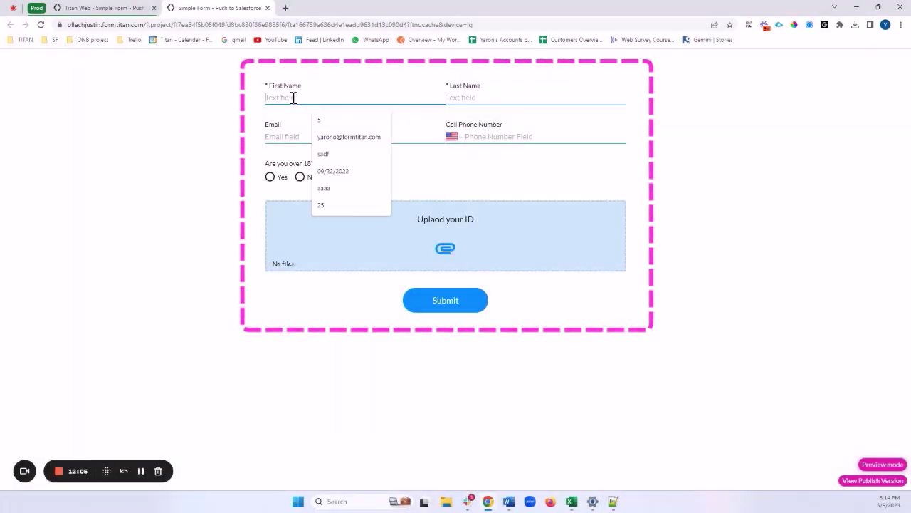
type("Barry")
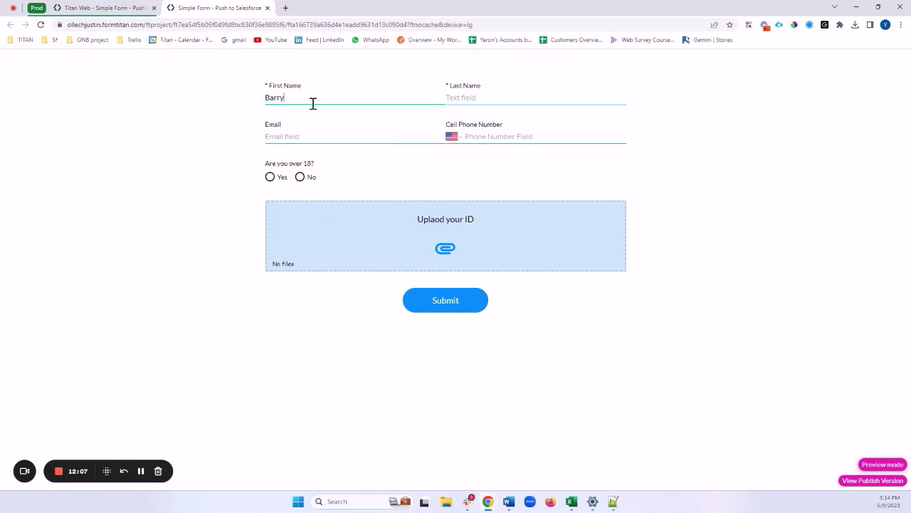
key("Tab")
type("M")
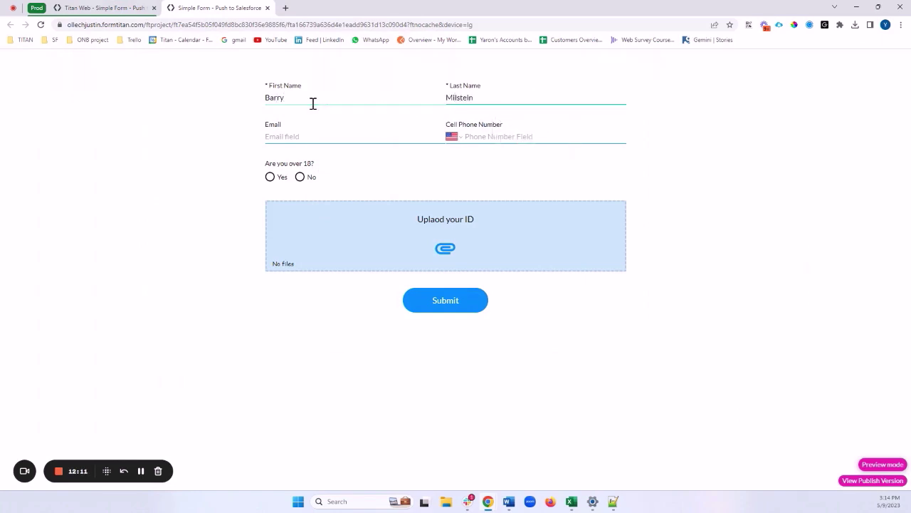
left_click(314, 141)
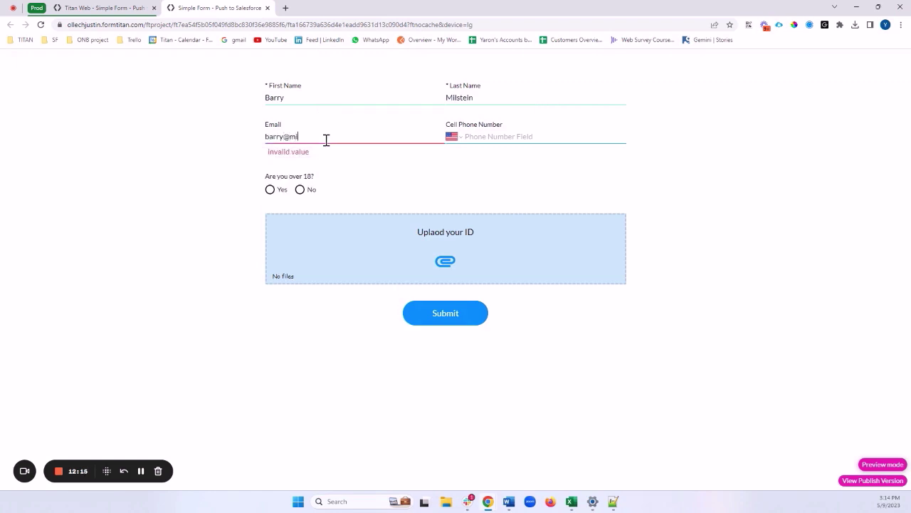
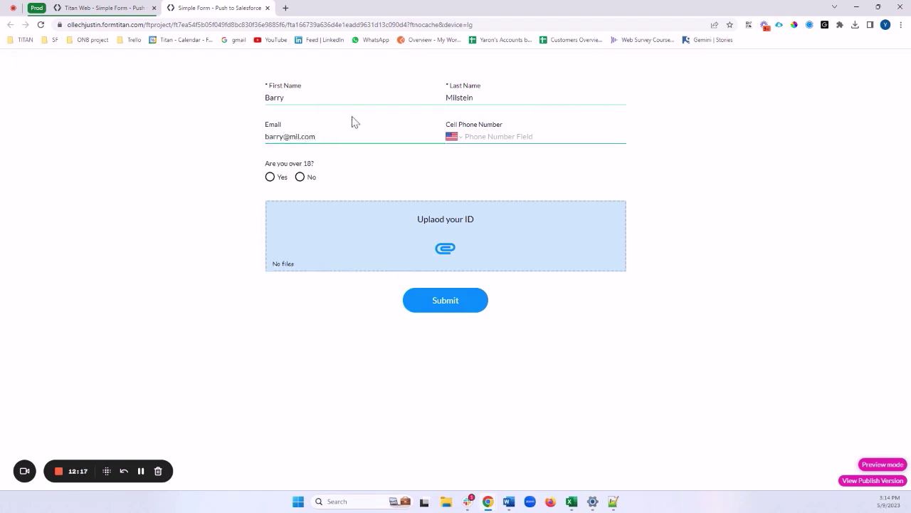
left_click(493, 136)
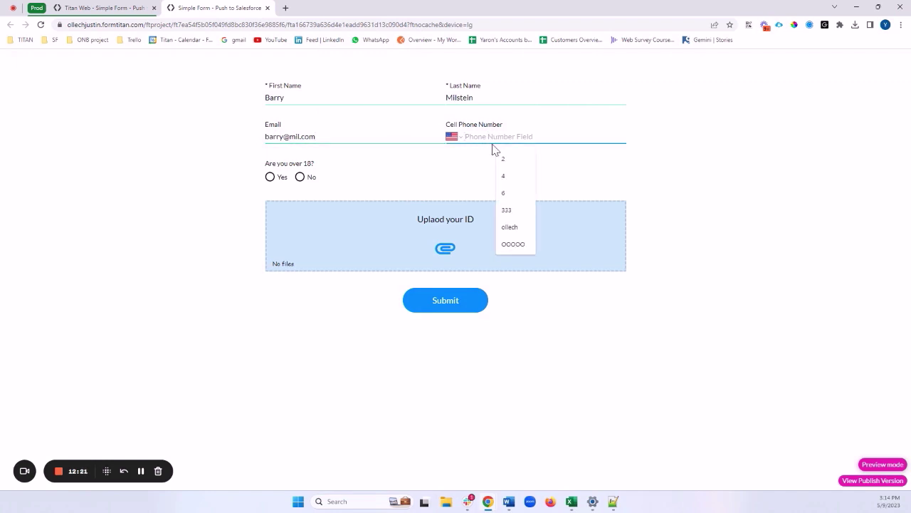
type("555) 565-5555")
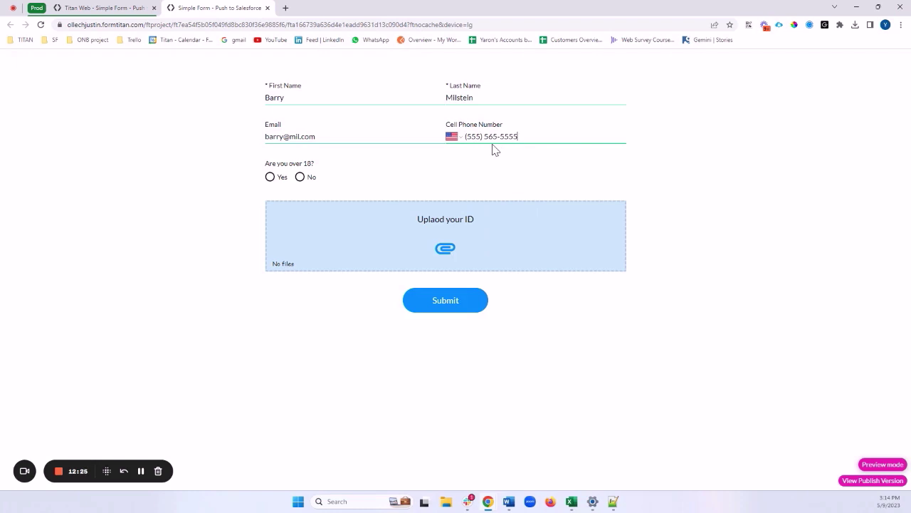
Step: Answer Yes to over 18 and set the birthdate to 09/05/1998
left_click(271, 178)
left_click(433, 217)
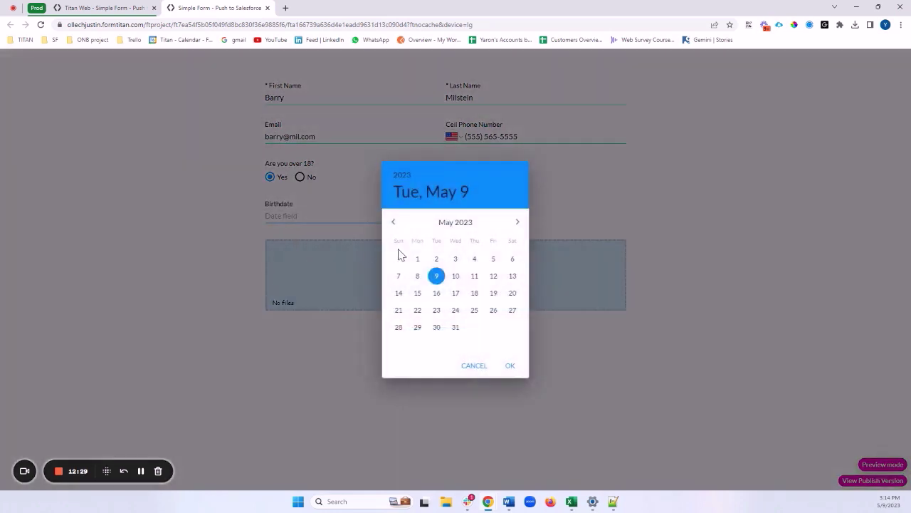
left_click(402, 176)
scroll(455, 242, "up", 6)
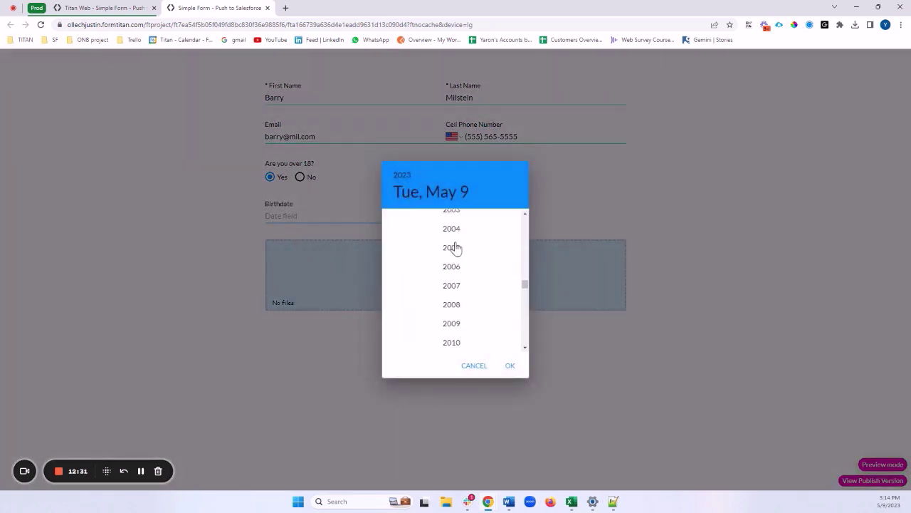
left_click(452, 230)
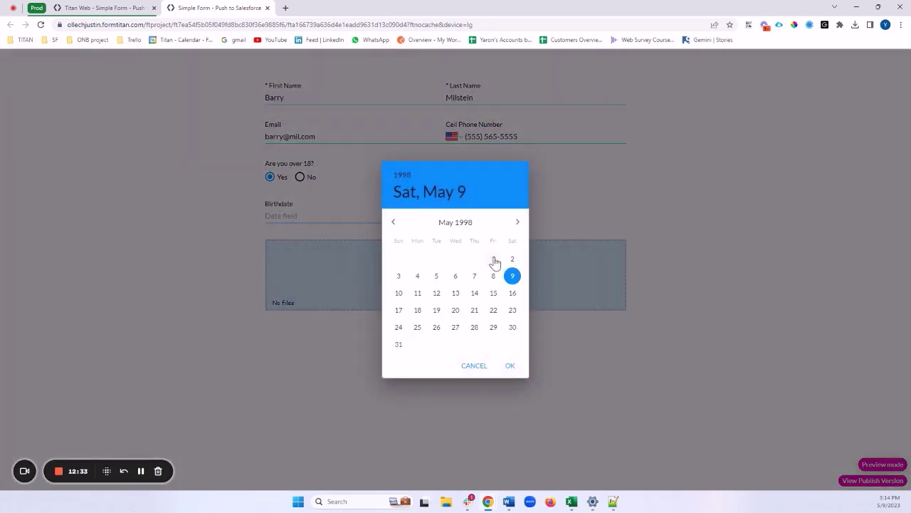
left_click(509, 366)
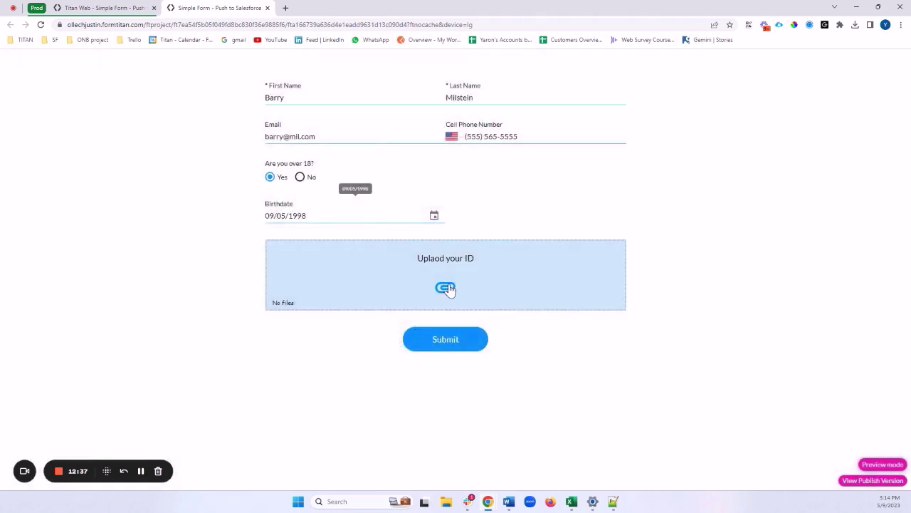
Step: Attach the Dancing bear image as the ID file, then submit and confirm the form
left_click(447, 288)
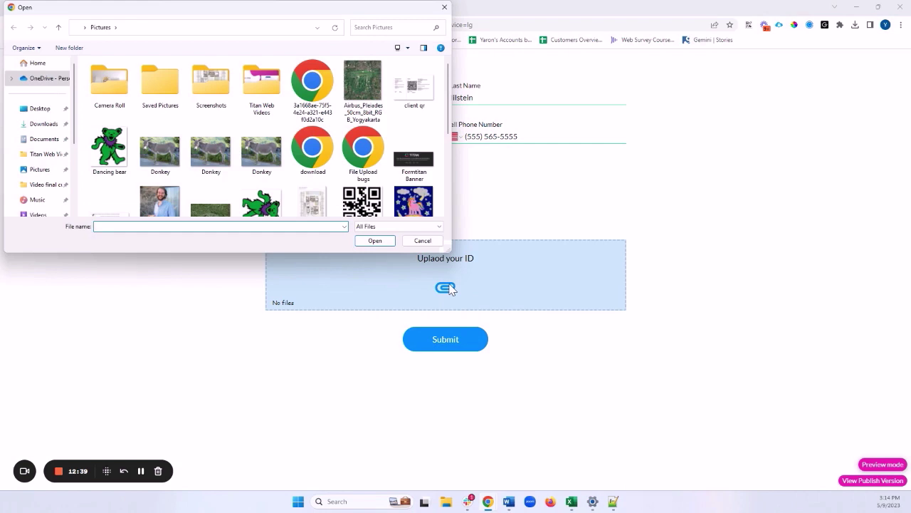
left_click(108, 151)
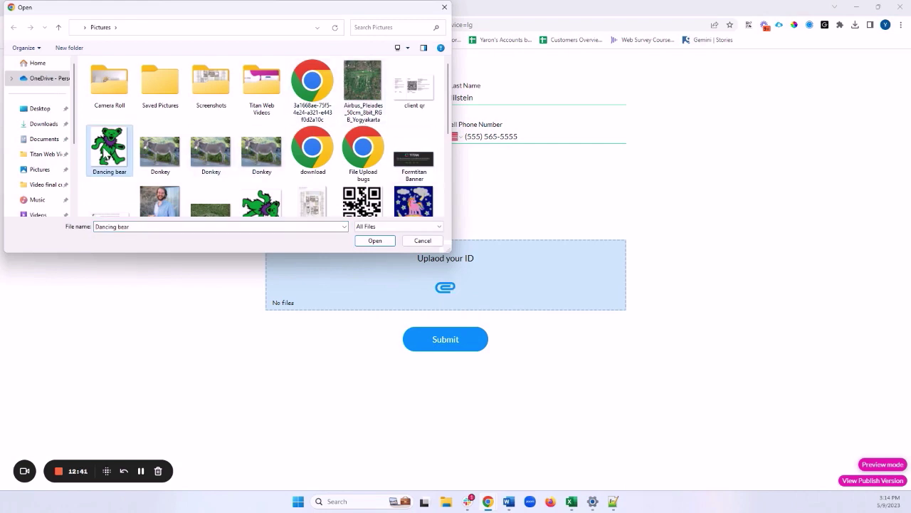
left_click(385, 242)
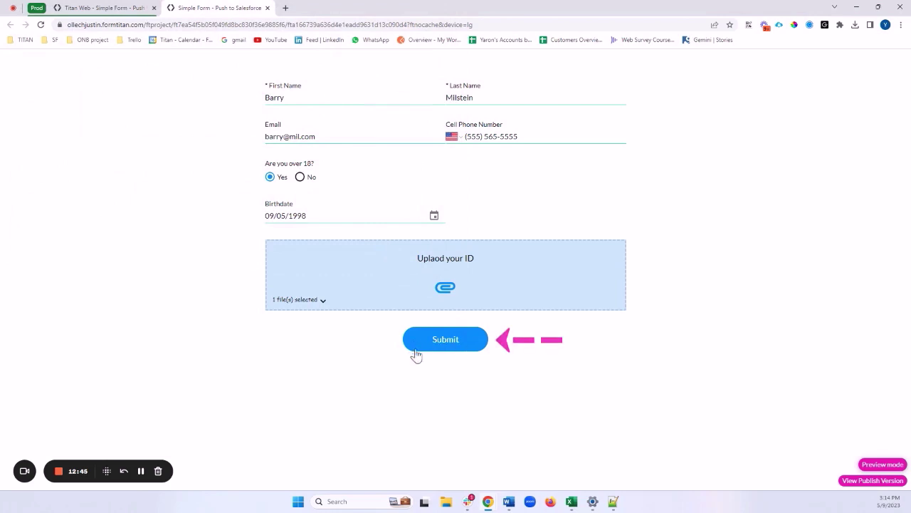
left_click(446, 341)
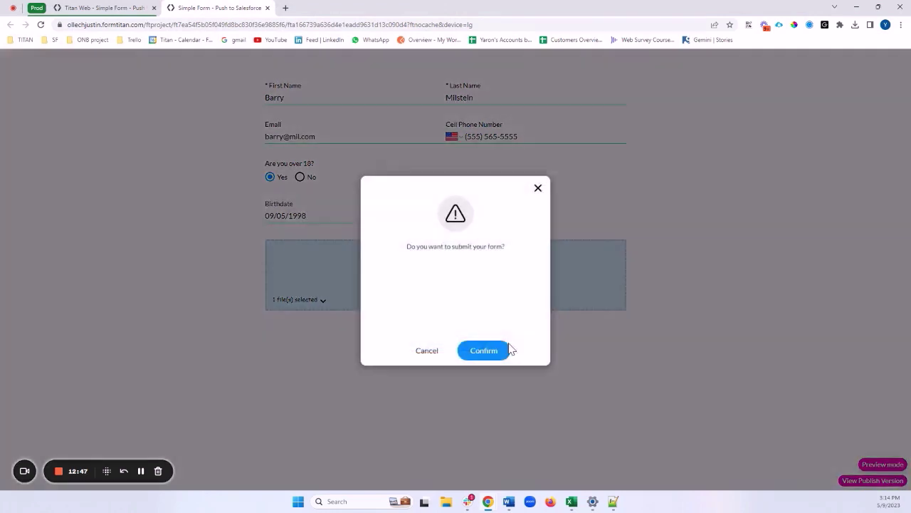
left_click_drag(408, 247, 511, 249)
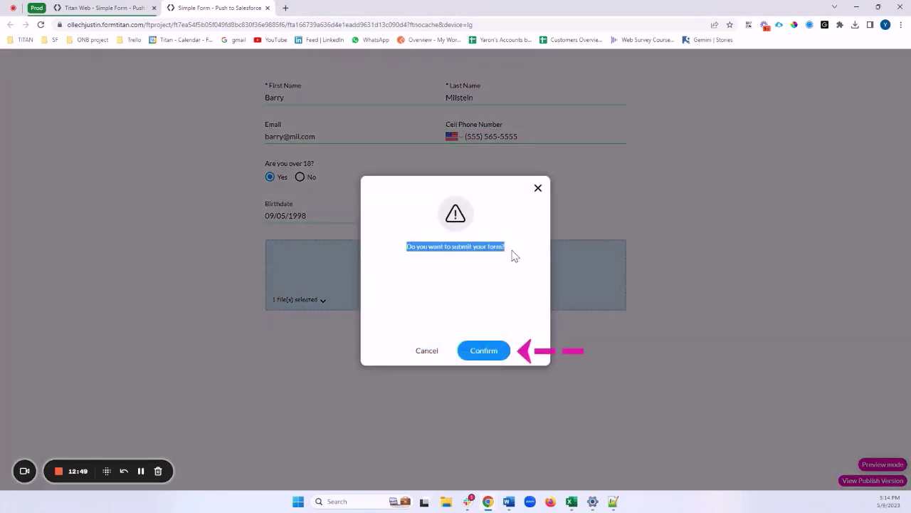
left_click(483, 350)
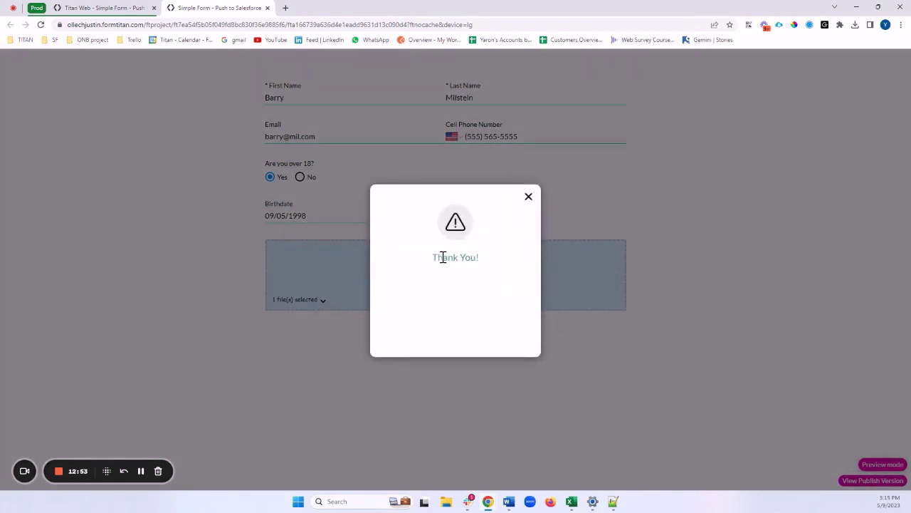
left_click_drag(435, 257, 481, 266)
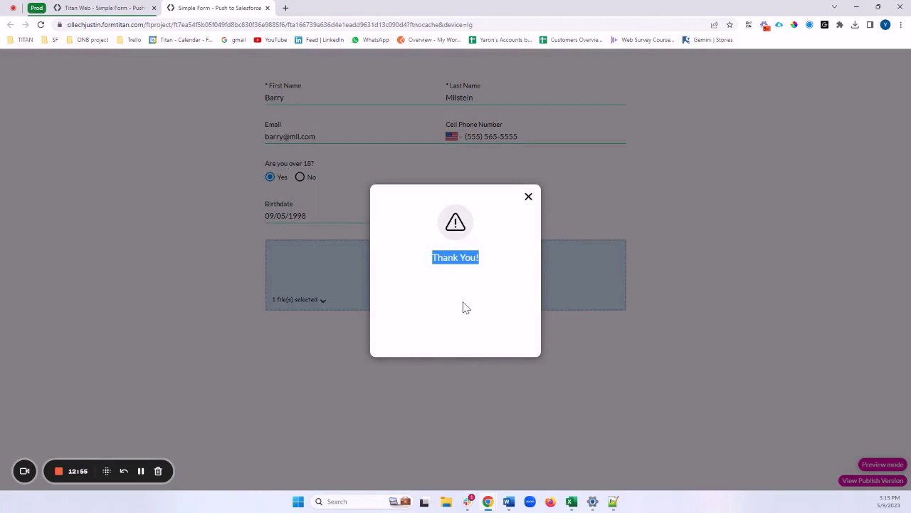
Step: Check the Salesforce integration logs for the Contact and File creation messages, then open the new Contact record
left_click(95, 8)
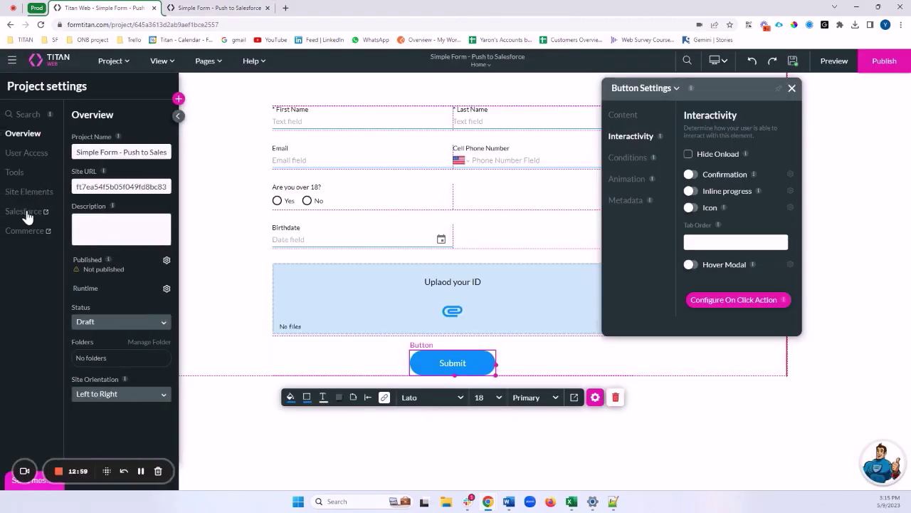
left_click(25, 210)
left_click(271, 284)
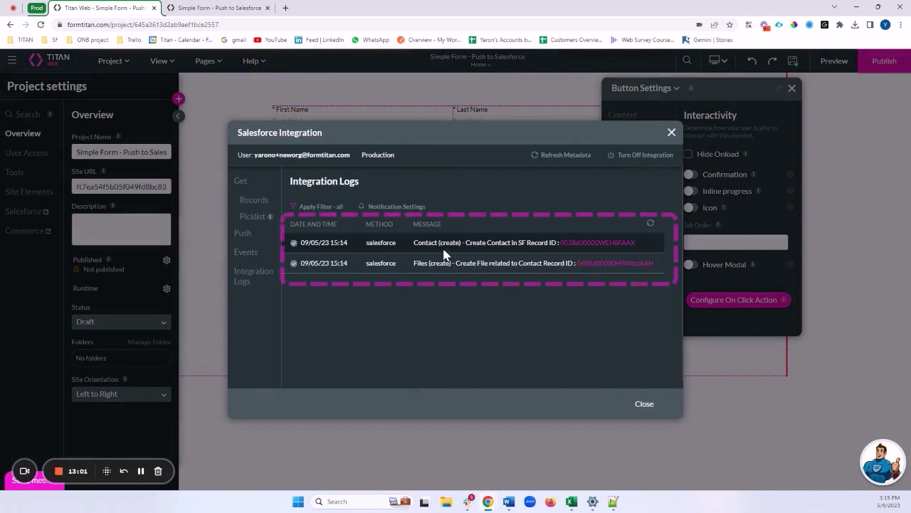
left_click_drag(418, 242, 490, 262)
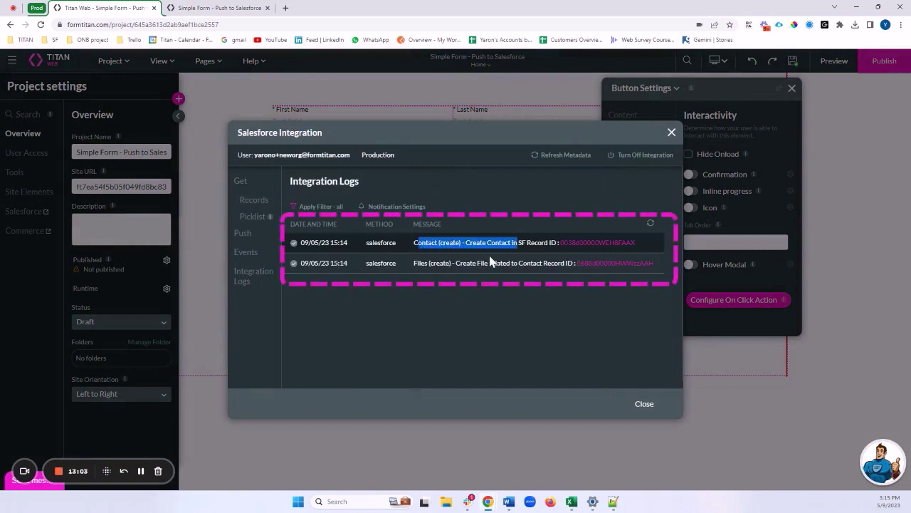
left_click_drag(413, 262, 510, 264)
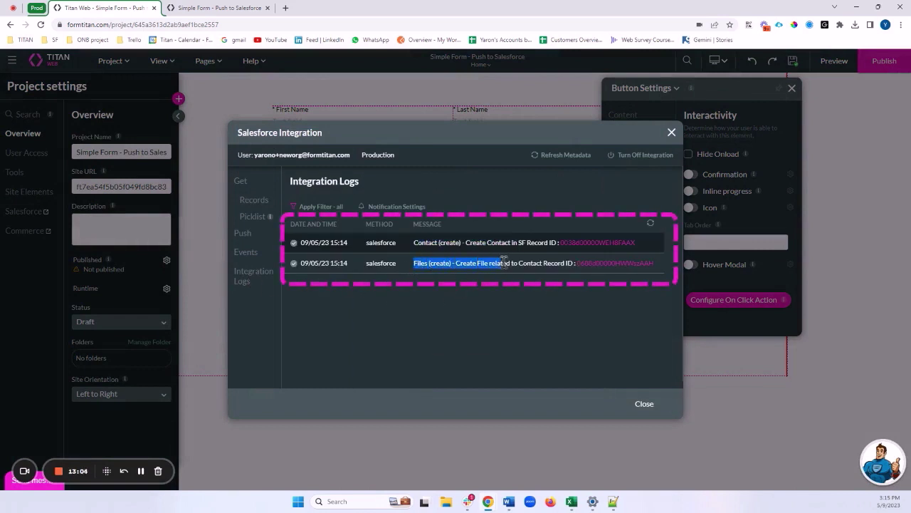
left_click(595, 245)
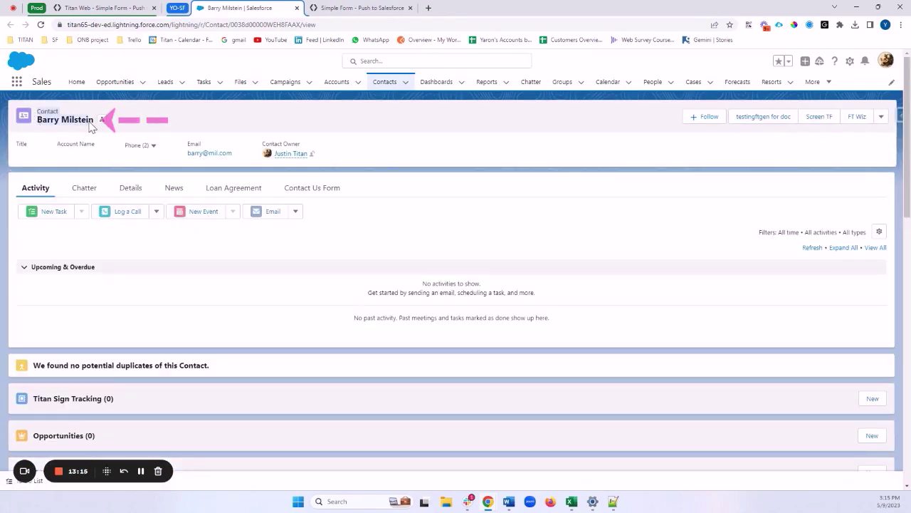
left_click(132, 189)
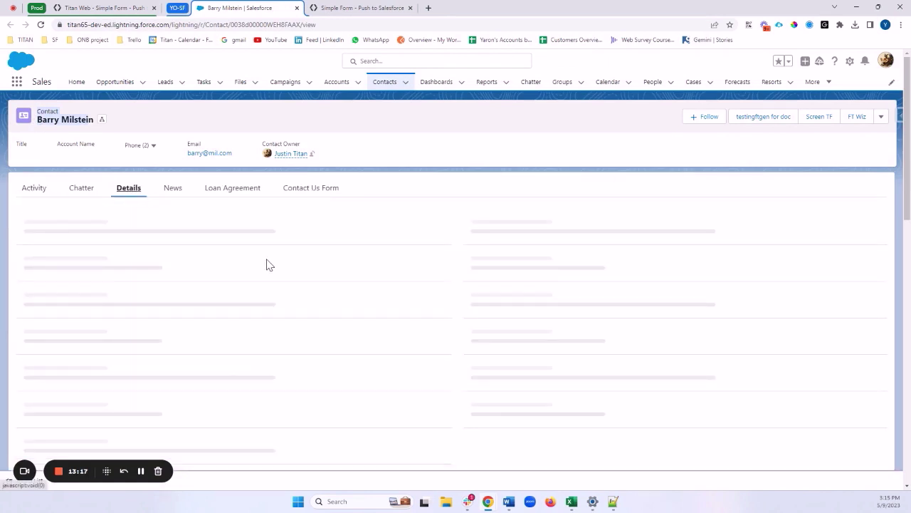
scroll(276, 262, "down", 1)
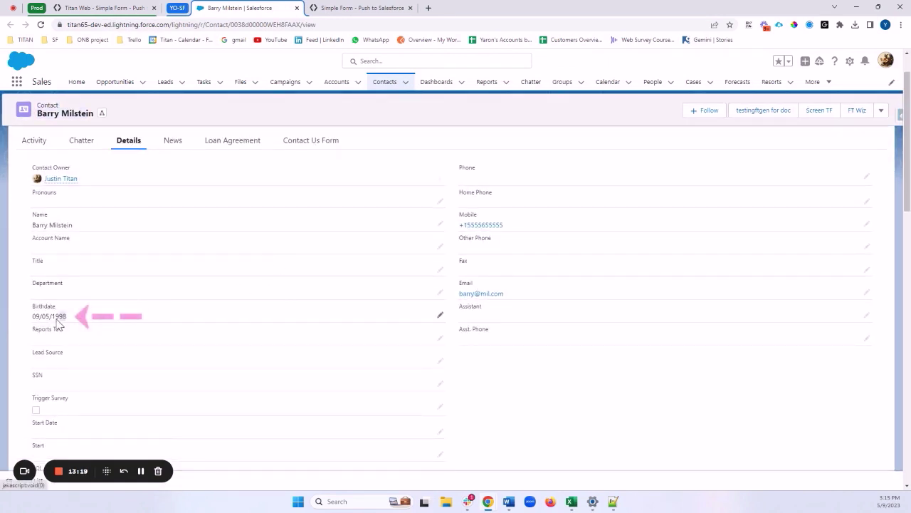
left_click_drag(67, 316, 31, 316)
left_click_drag(504, 225, 460, 225)
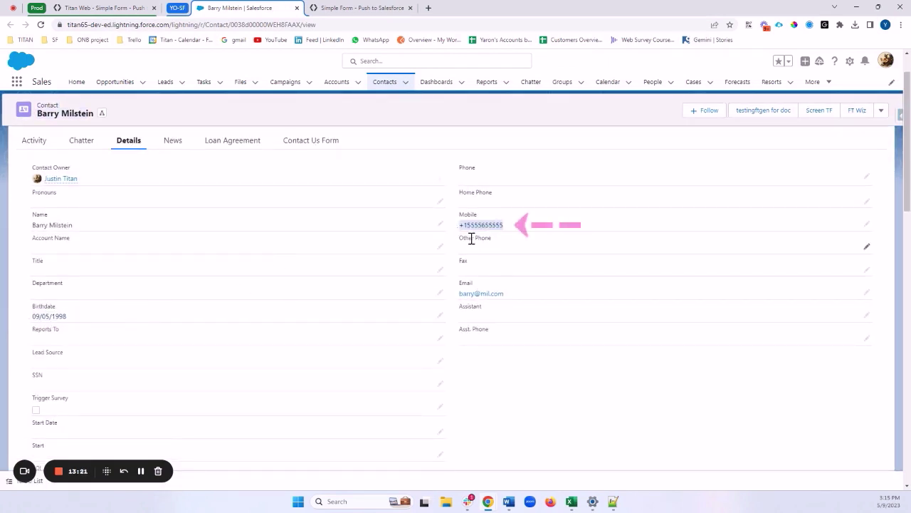
scroll(555, 281, "down", 1)
scroll(559, 283, "down", 4)
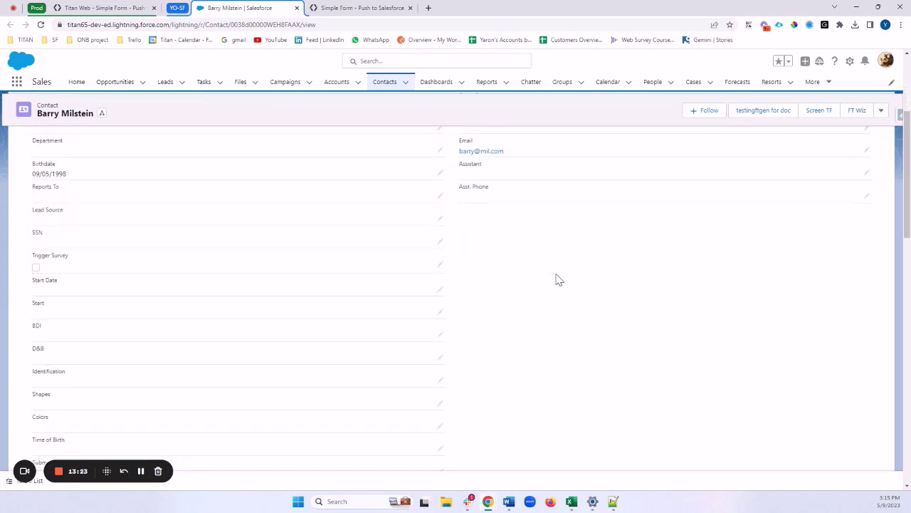
scroll(558, 280, "up", 5)
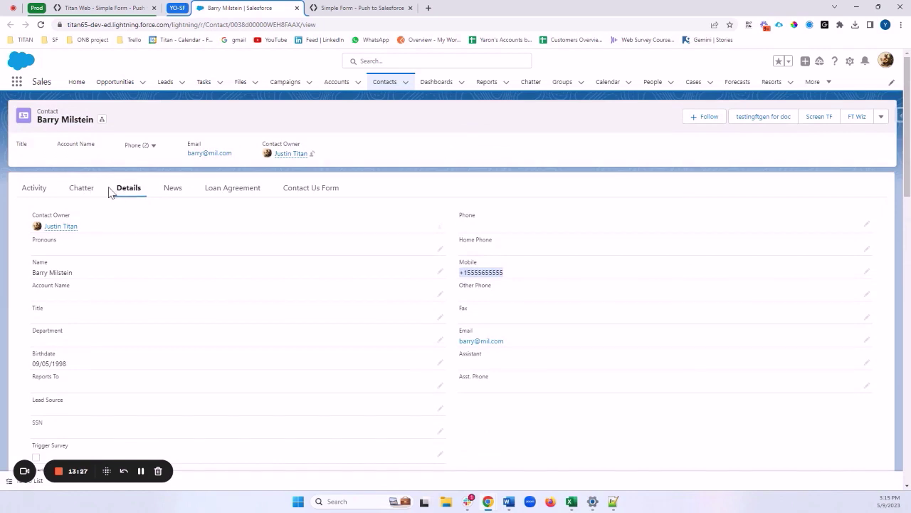
Step: Check the Activity tab's Files list for the ID .jpg, then go back to Titan Web
left_click(34, 187)
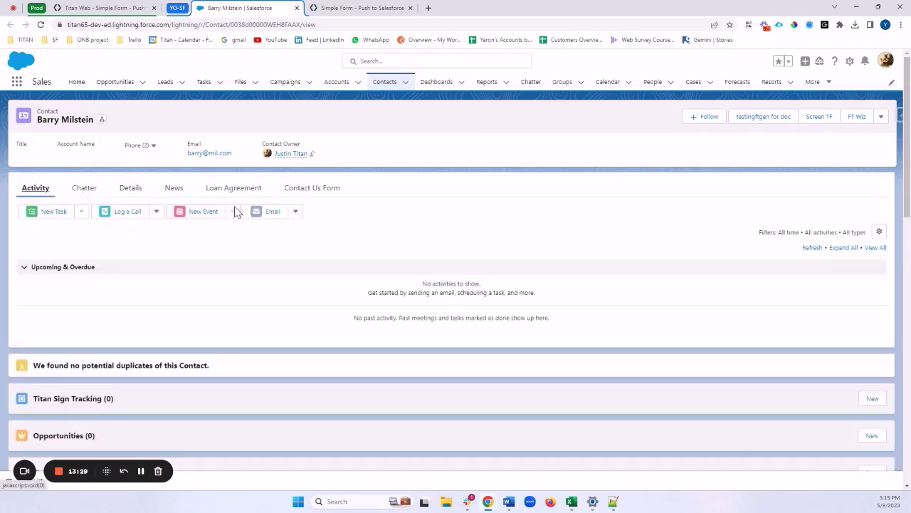
scroll(262, 225, "down", 1)
scroll(262, 224, "down", 2)
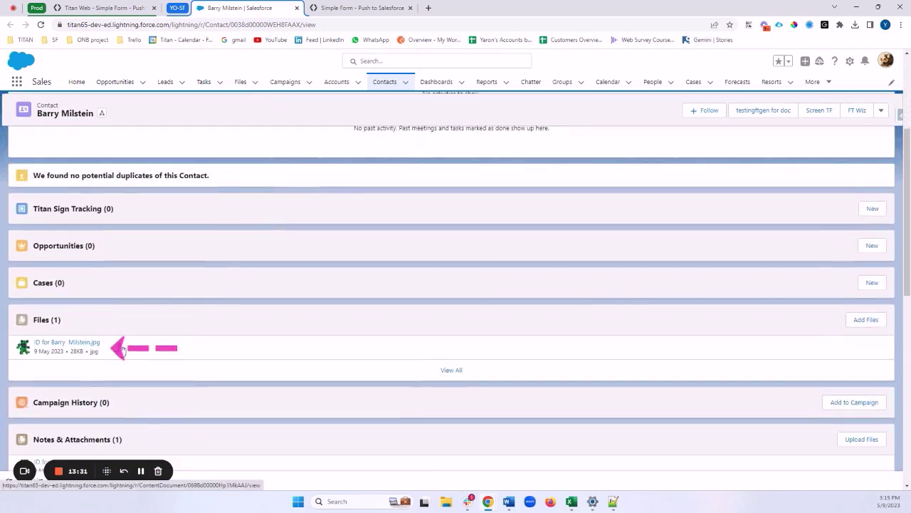
left_click_drag(93, 343, 84, 347)
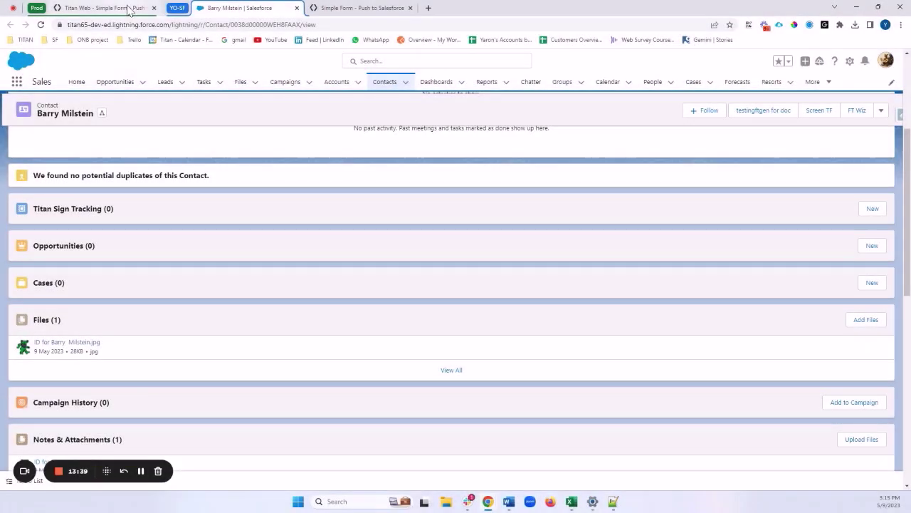
left_click(122, 7)
Step: Close the logs and the extra Simple Form tab, then edit the #1 Contact Salesforce push
left_click(671, 132)
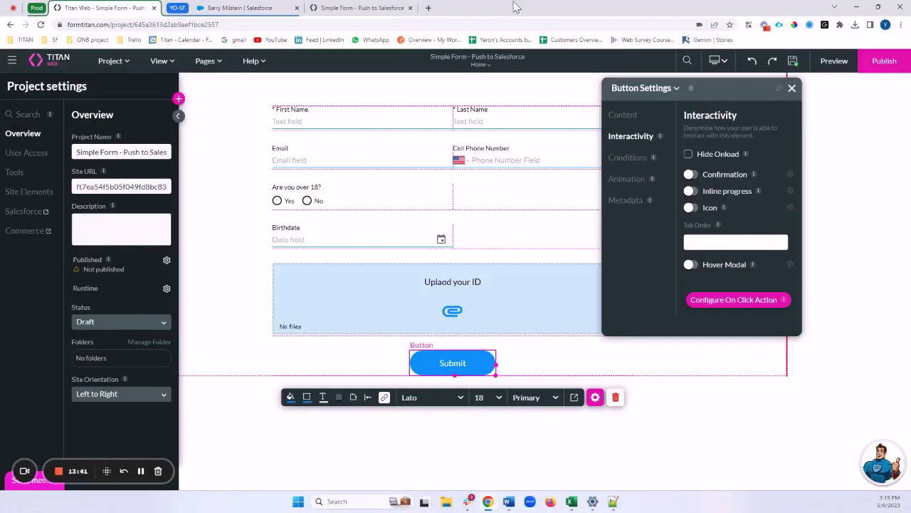
left_click(410, 8)
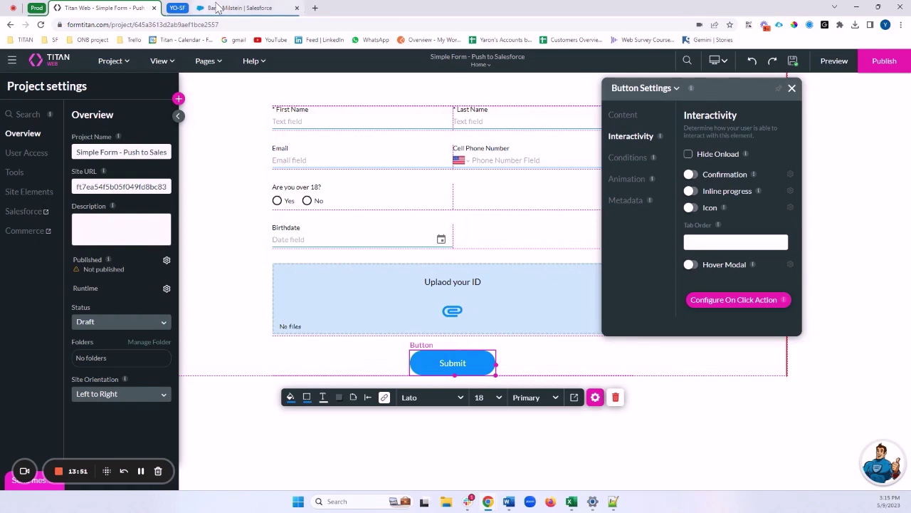
left_click(213, 8)
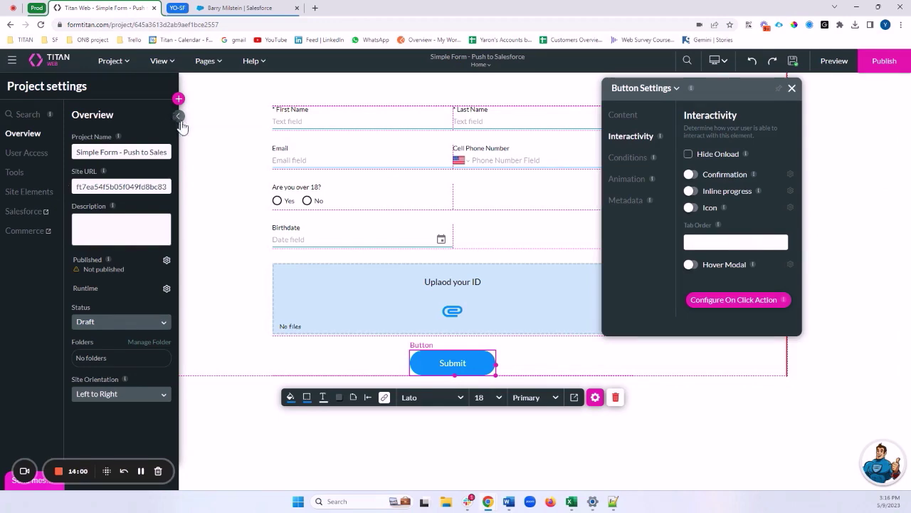
left_click(25, 213)
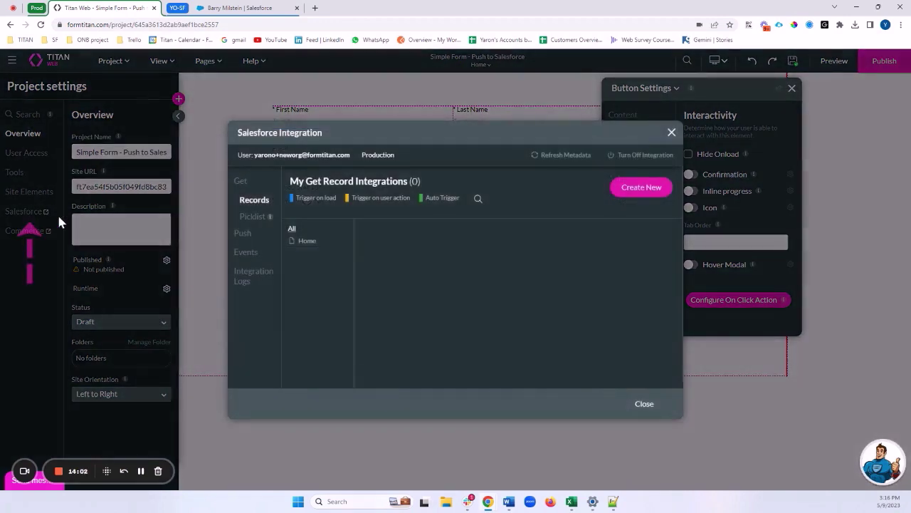
left_click(243, 233)
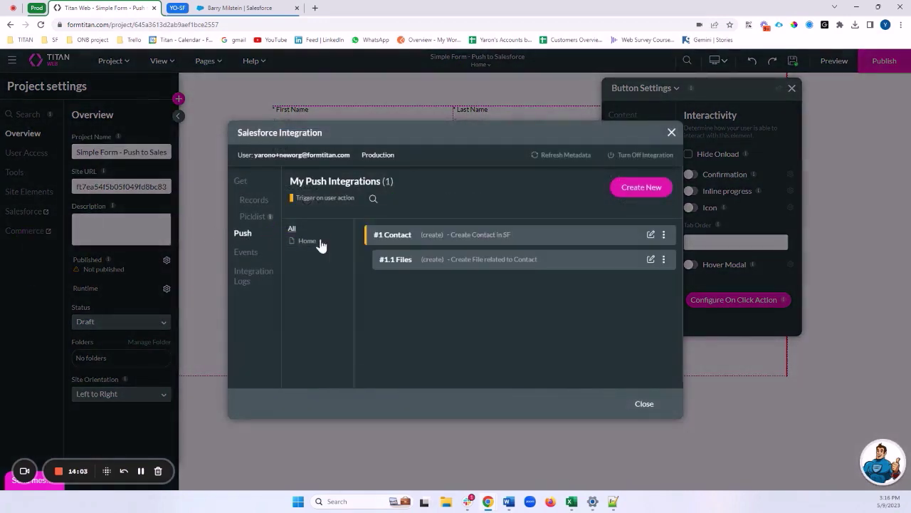
left_click(651, 236)
Step: Set the #1 Contact push action to Update, choosing Create when no match is found
left_click(343, 200)
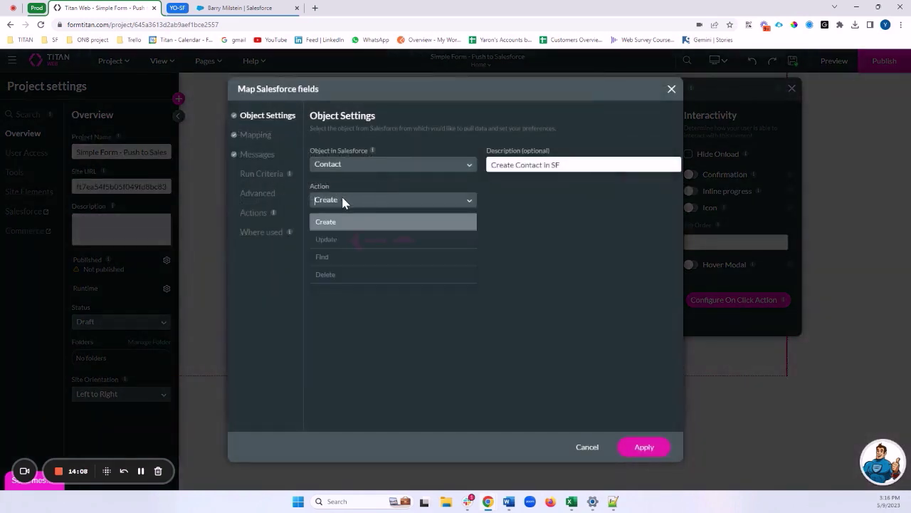
left_click(329, 242)
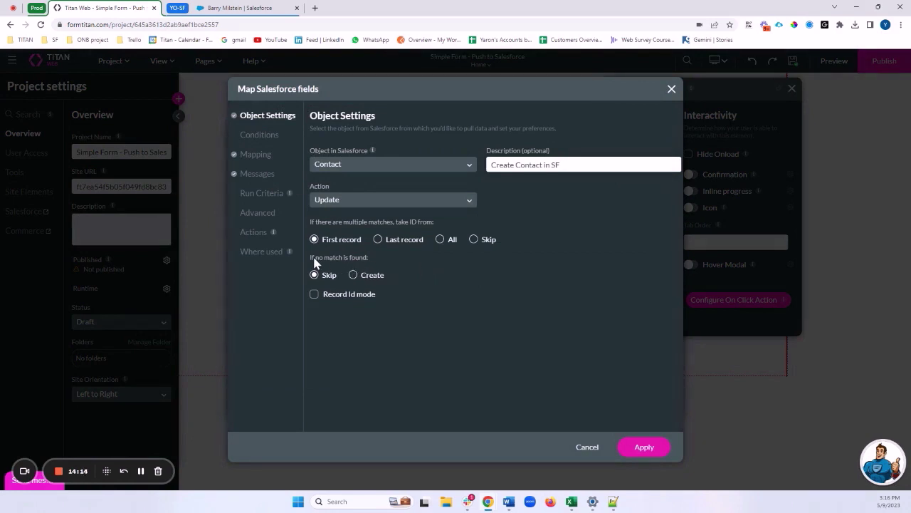
left_click_drag(311, 259, 379, 258)
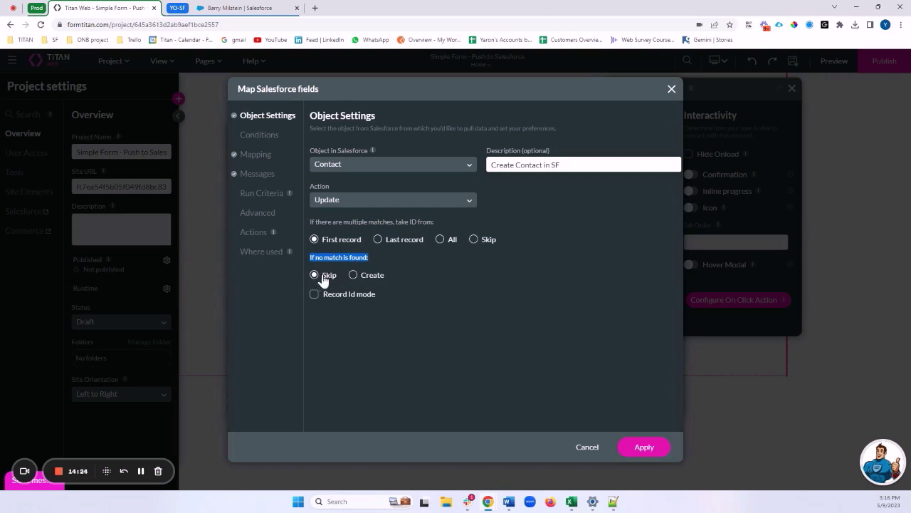
left_click(353, 275)
left_click_drag(329, 221, 435, 224)
left_click(436, 224)
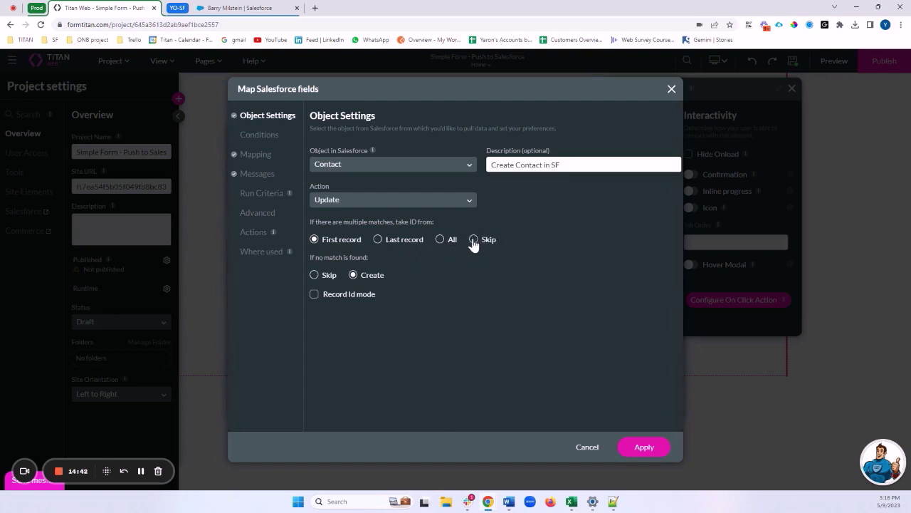
Step: Set the match condition to Salesforce Email Equals the form's Email field
left_click(250, 139)
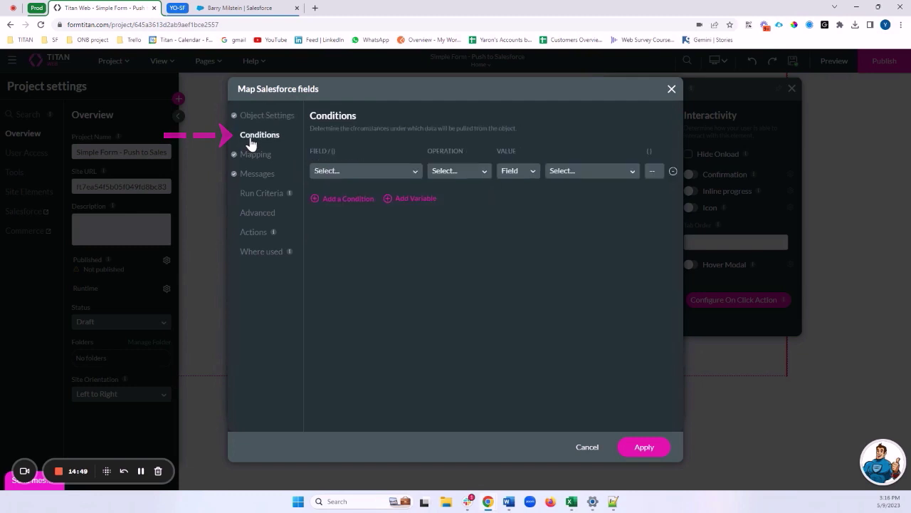
left_click(361, 175)
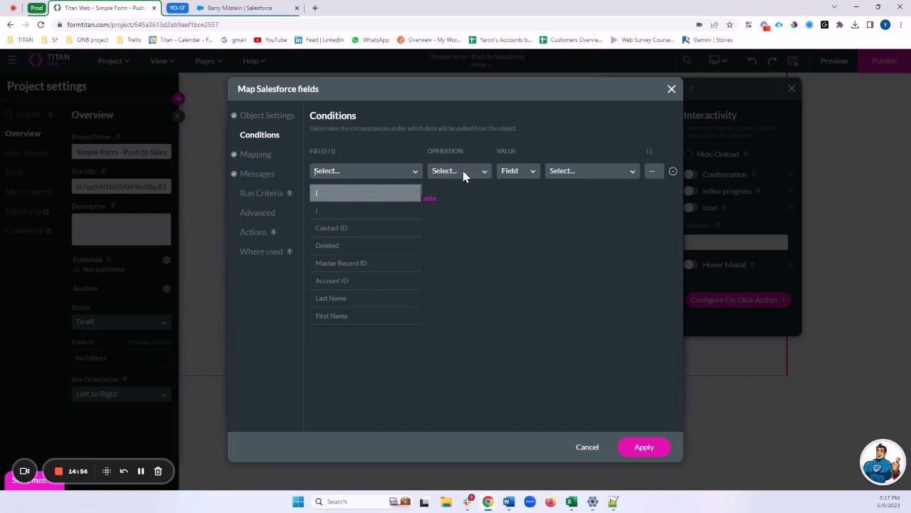
left_click(522, 195)
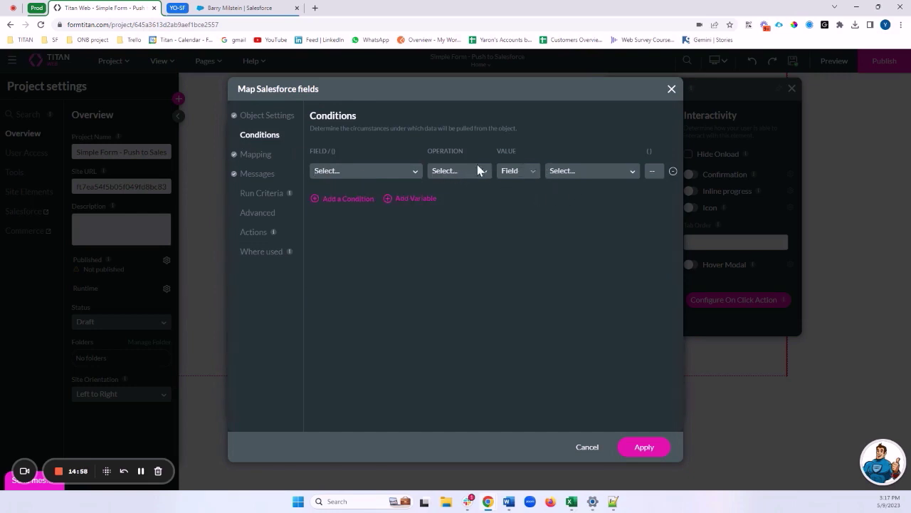
left_click(339, 173)
type("emai")
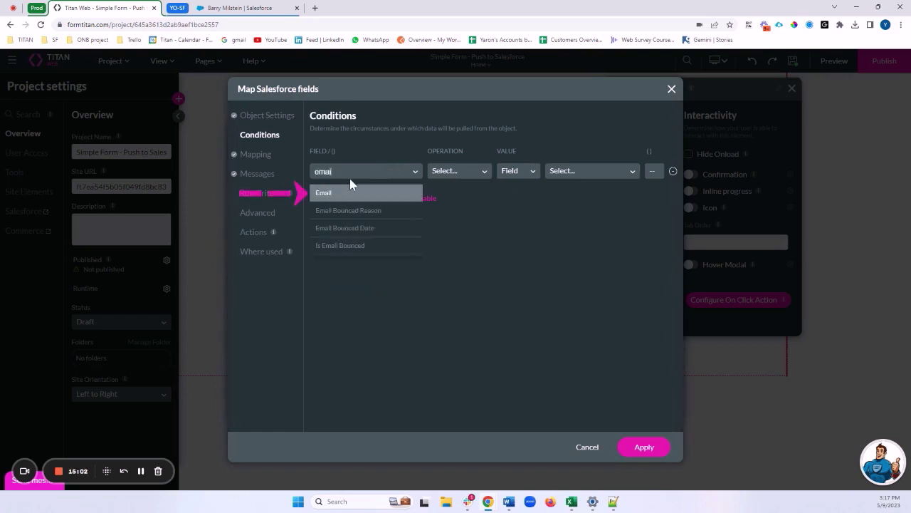
left_click(348, 193)
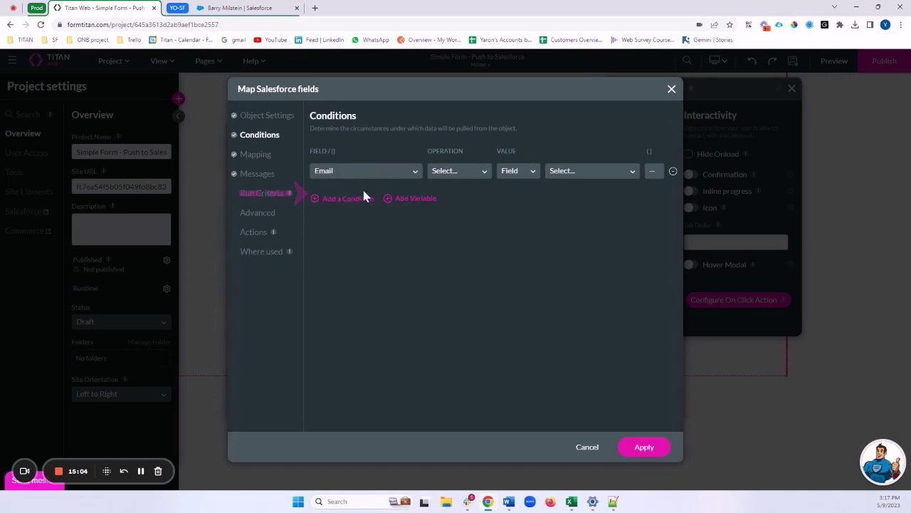
left_click(441, 174)
left_click(449, 208)
left_click(559, 172)
type("ema")
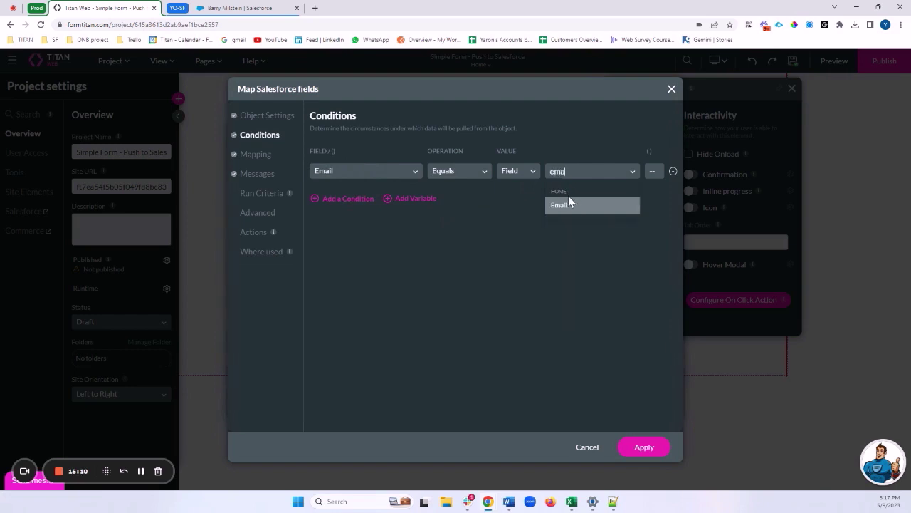
left_click(569, 206)
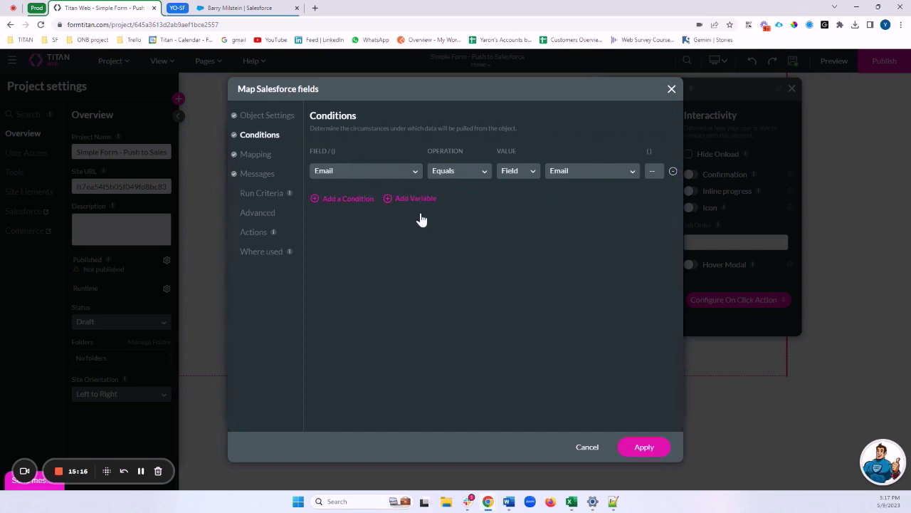
left_click(631, 449)
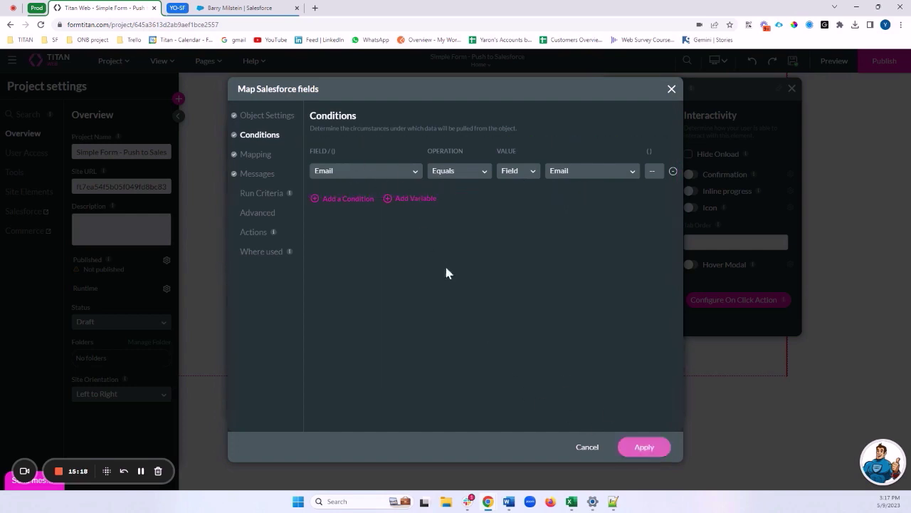
Step: Recheck the update options on the object page, then add a second AND condition
left_click(263, 118)
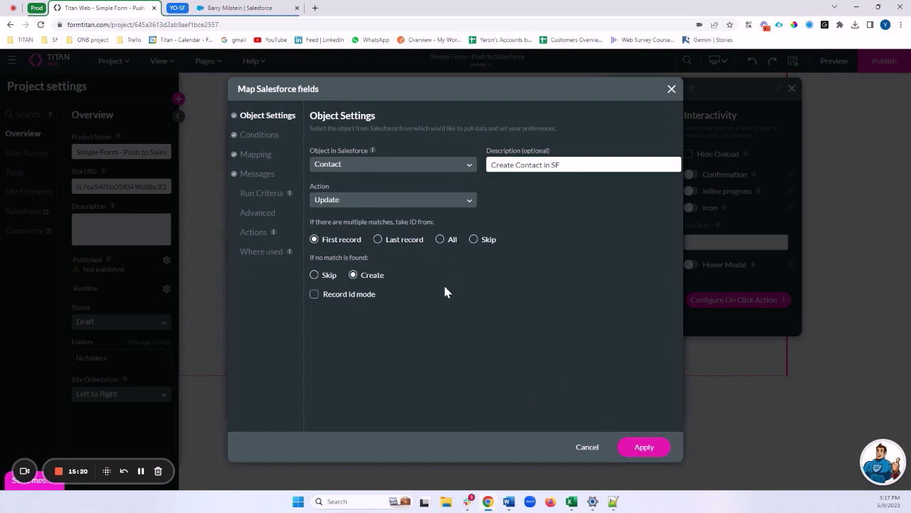
left_click_drag(313, 261, 359, 260)
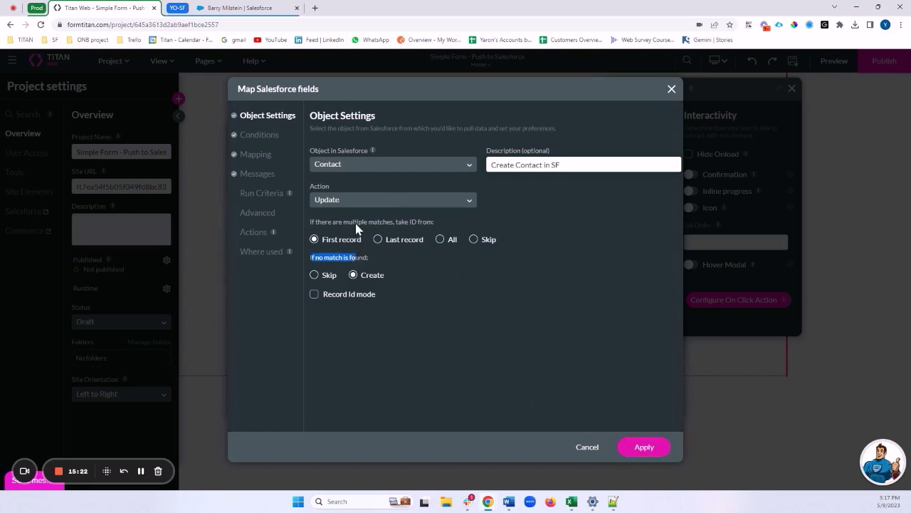
left_click_drag(344, 222, 407, 225)
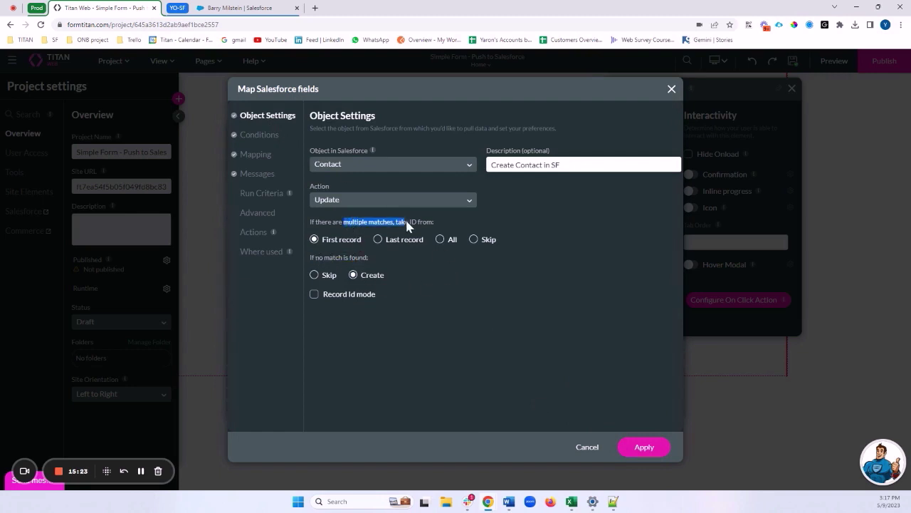
left_click(253, 136)
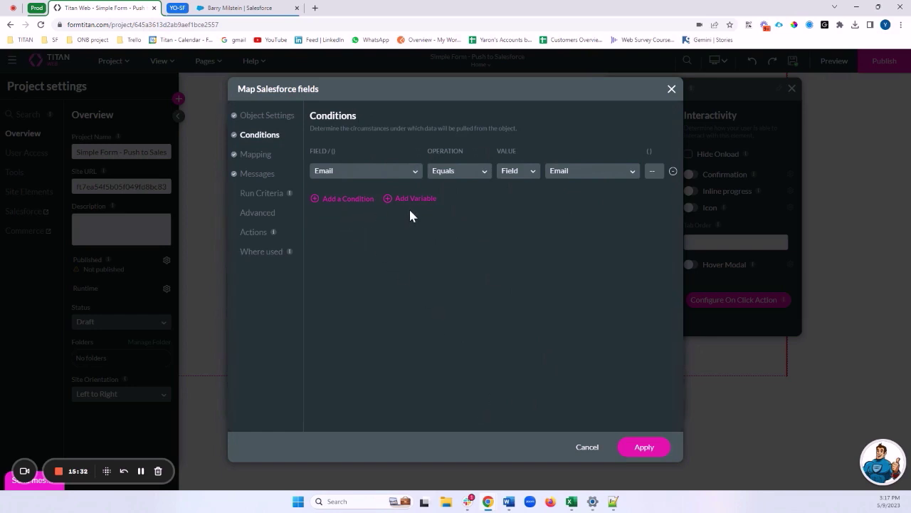
left_click(340, 199)
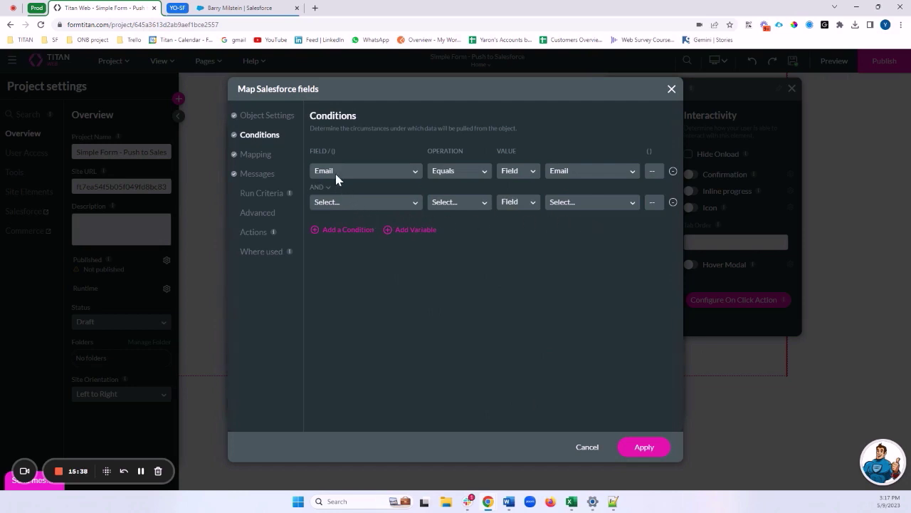
Step: Try a second condition Last Name Equals Last_Name, then delete it so only Email matches
left_click(359, 207)
type("fir")
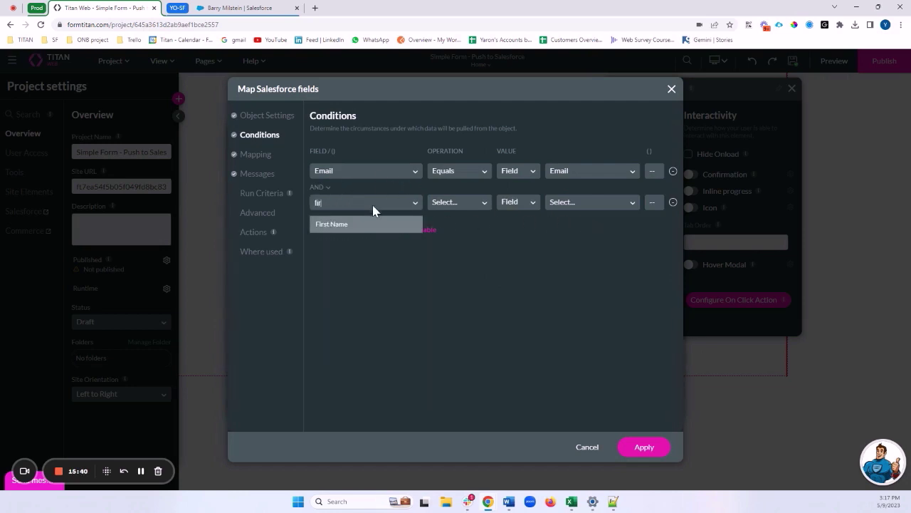
key("BackSpace")
key("BackSpace")
key("BackSpace")
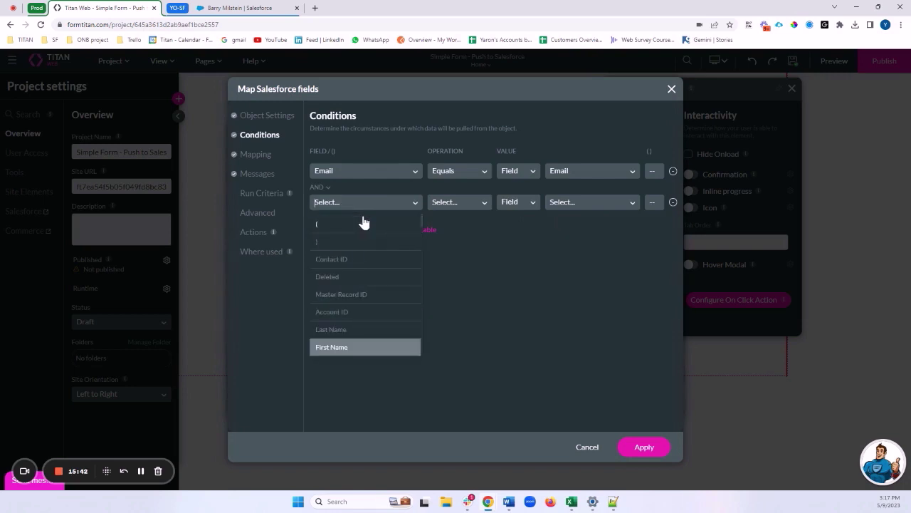
type("las")
left_click(364, 224)
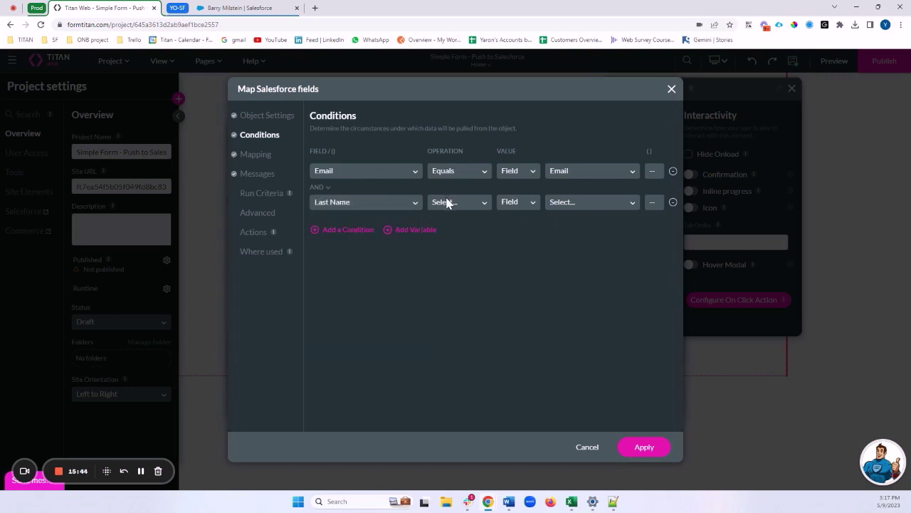
left_click(441, 203)
left_click(448, 245)
left_click(552, 203)
type("last")
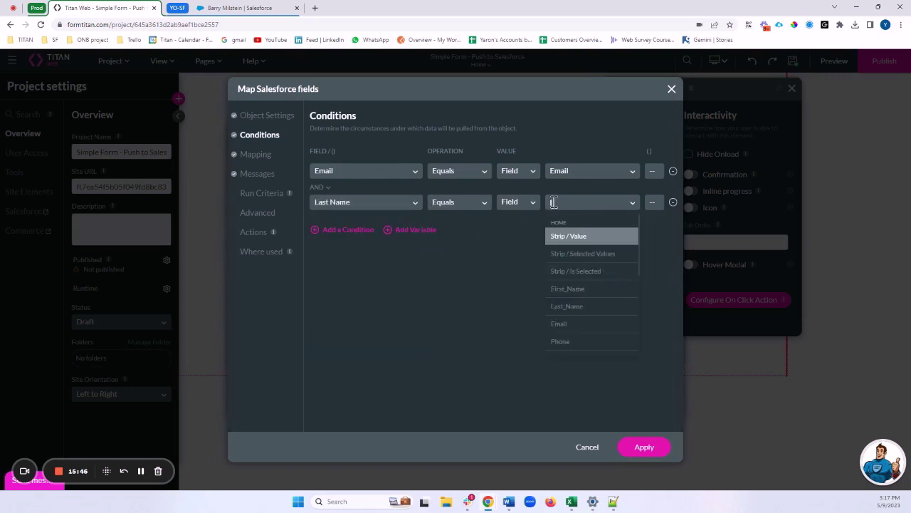
left_click(588, 235)
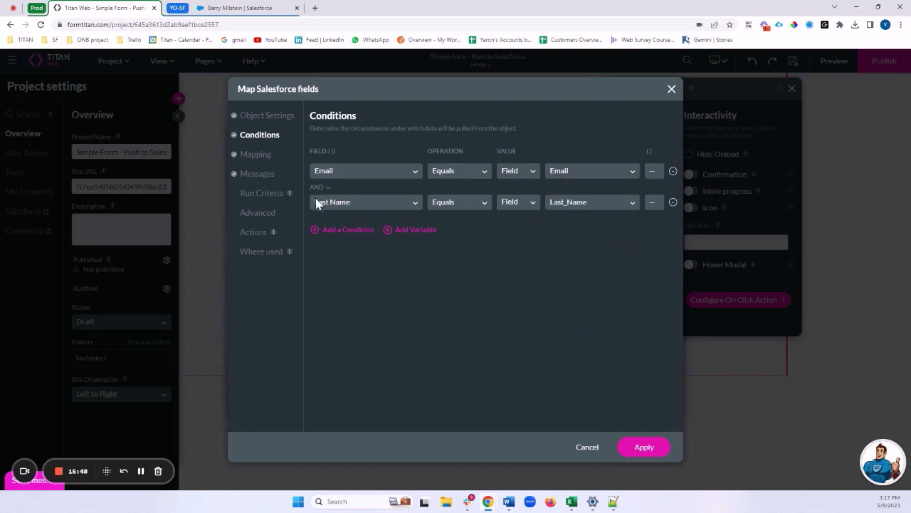
left_click(652, 202)
left_click(673, 203)
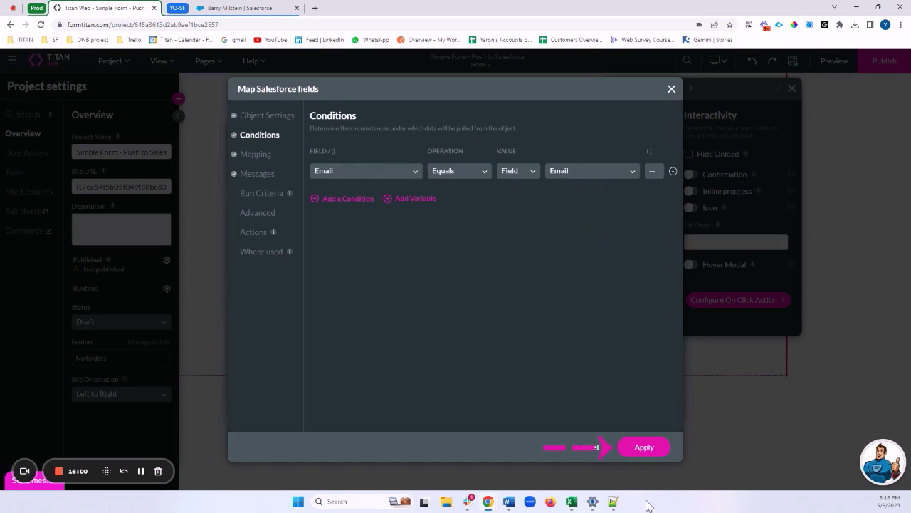
Step: Apply the mapping and close the Salesforce Integration dialog and Project settings
left_click(639, 447)
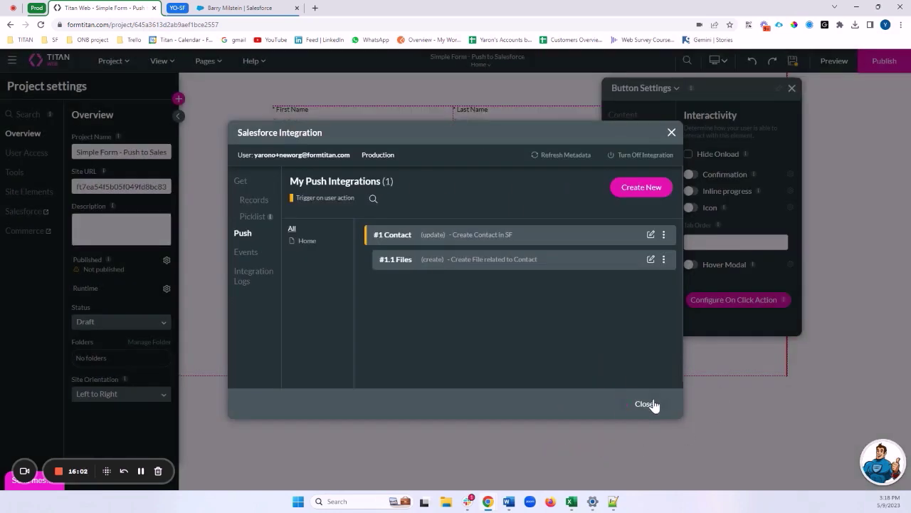
left_click(647, 403)
left_click(790, 64)
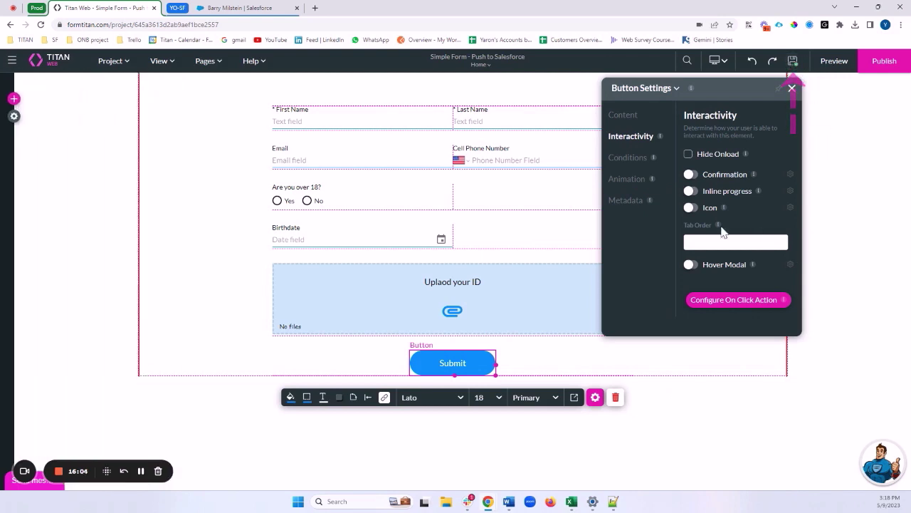
Step: Open the form preview and copy the existing contact's email from Salesforce
left_click(828, 62)
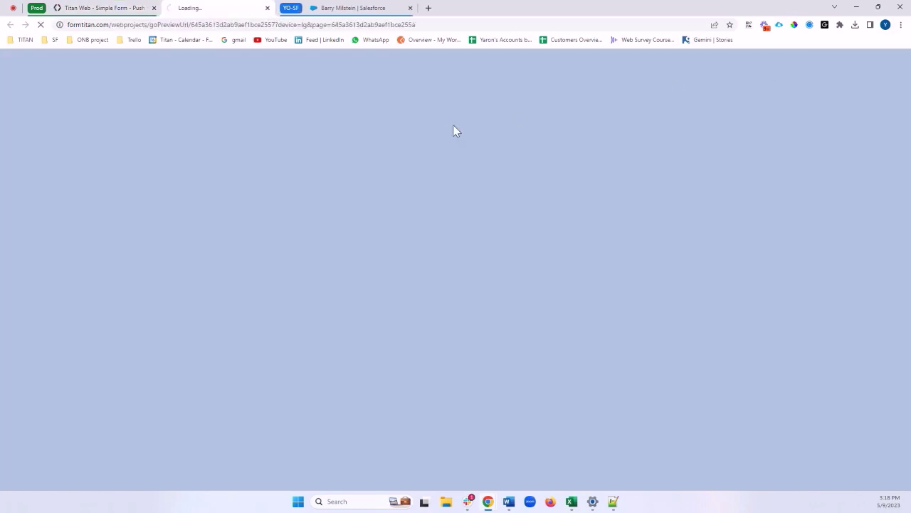
left_click_drag(348, 9, 232, 9)
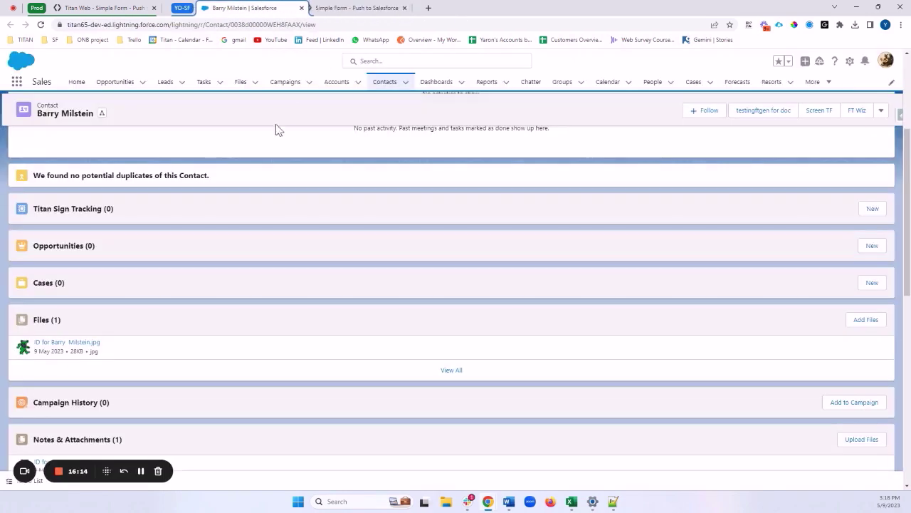
scroll(264, 163, "up", 3)
left_click_drag(233, 157, 188, 154)
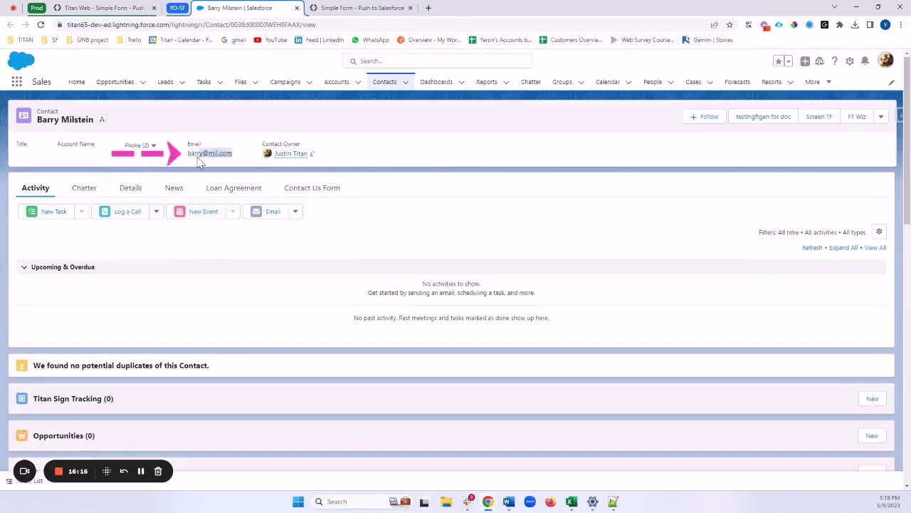
right_click(206, 157)
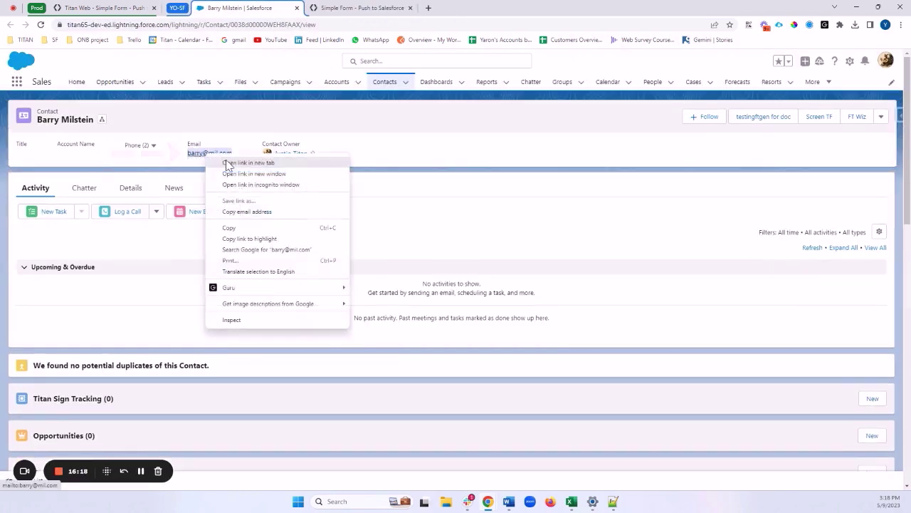
left_click(230, 227)
Step: Fill the preview form with a changed first name, the last name and the contact's email
left_click(103, 8)
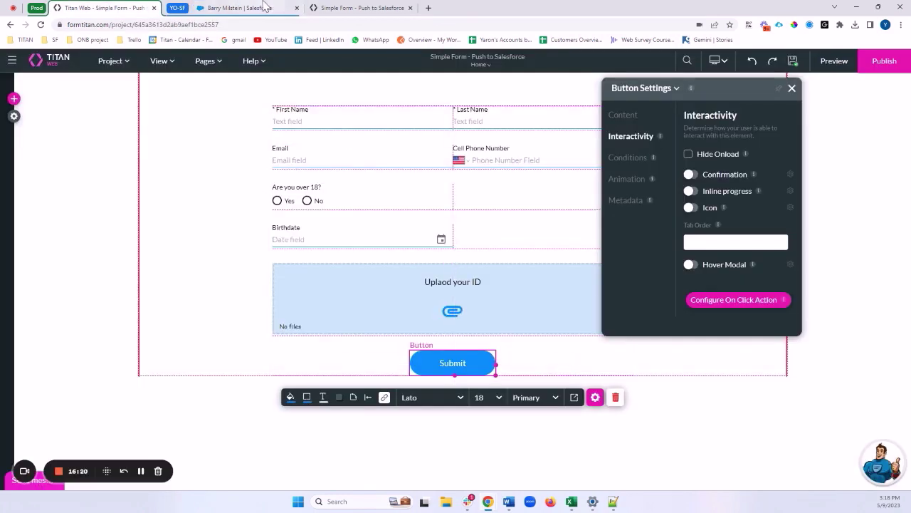
left_click(360, 7)
left_click(301, 99)
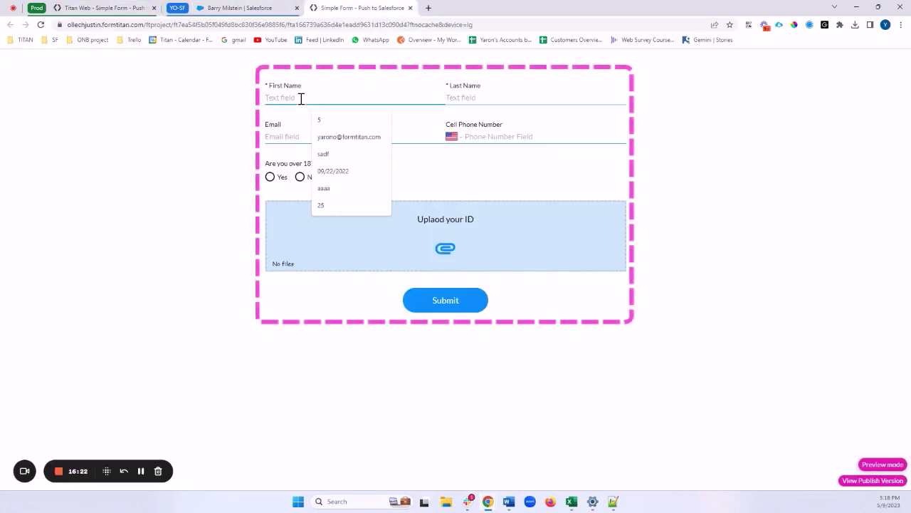
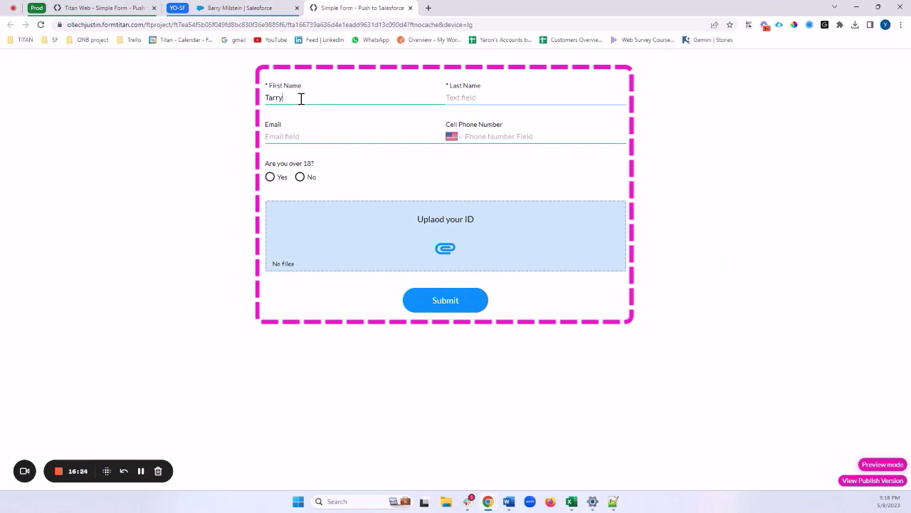
key("Tab")
key("Escape")
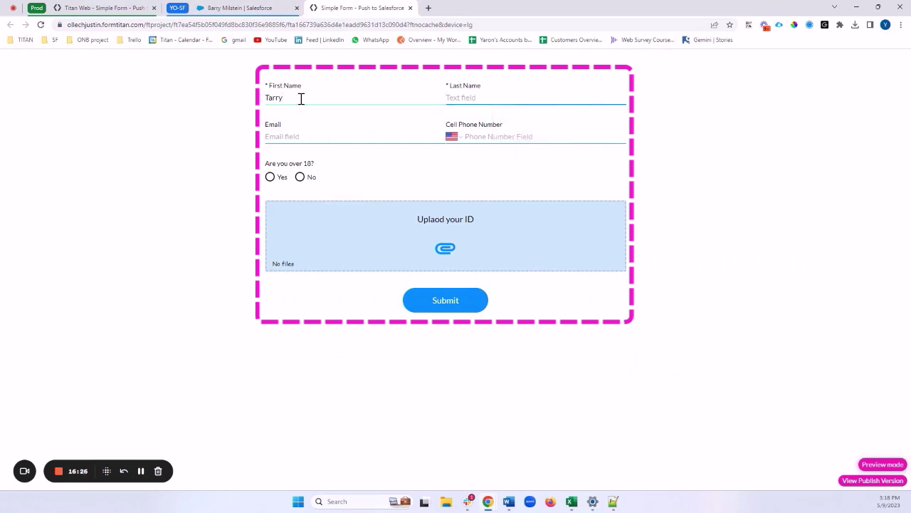
key("Tab")
key("Down")
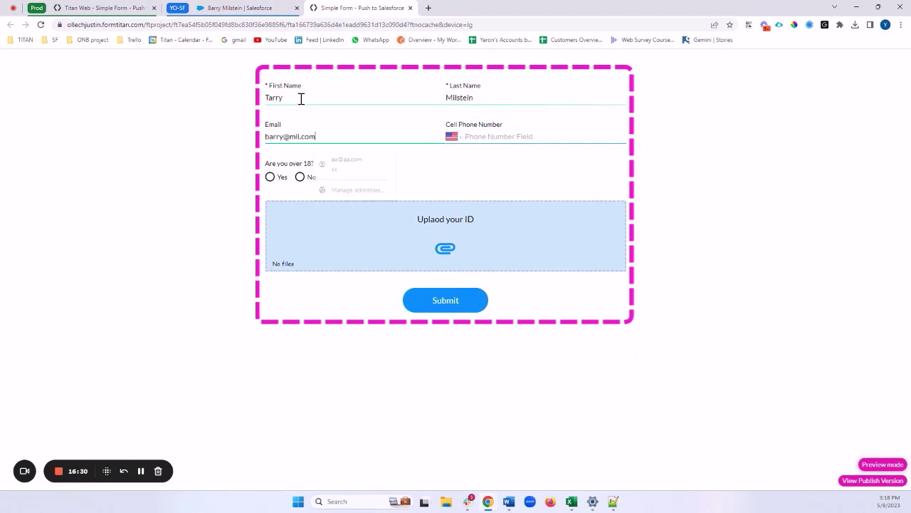
key("Return")
Step: Enter a cell phone number in the preview form
left_click(519, 136)
key("Escape")
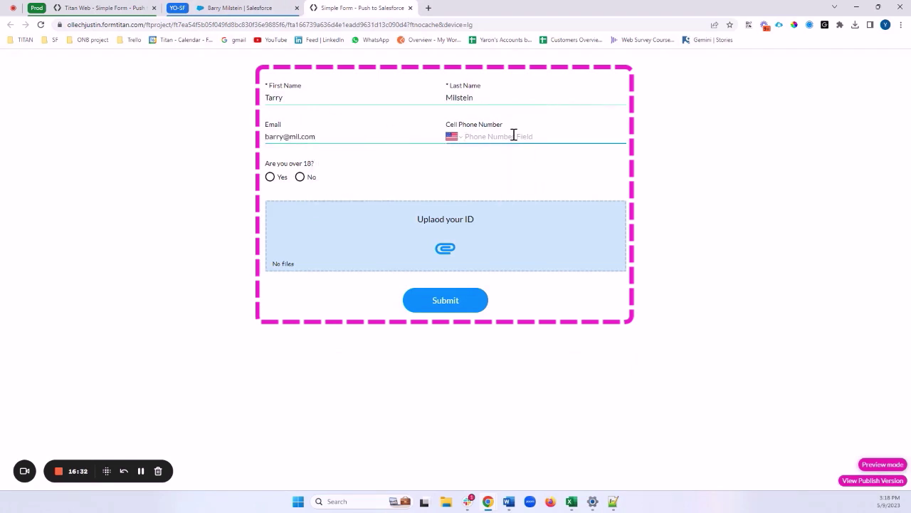
type("002")
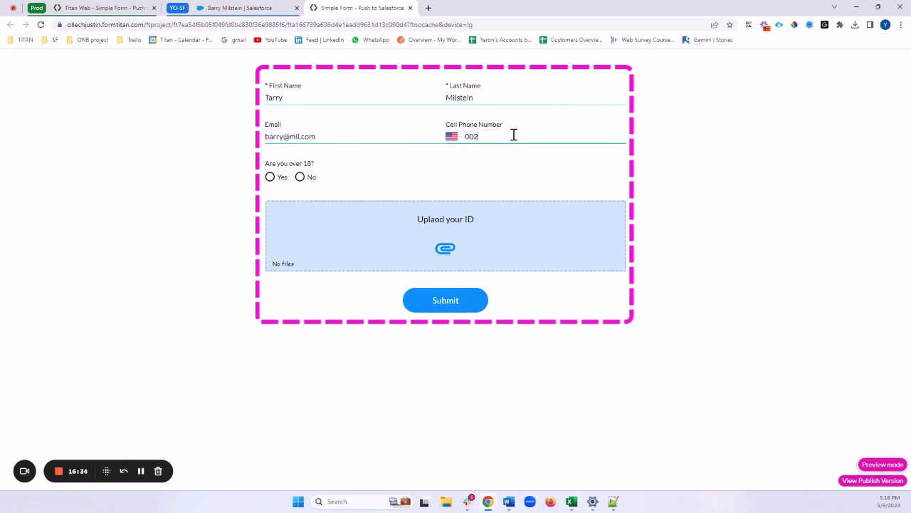
key("BackSpace")
key("BackSpace")
key("BackSpace")
key("BackSpace")
type("555) 222-2222")
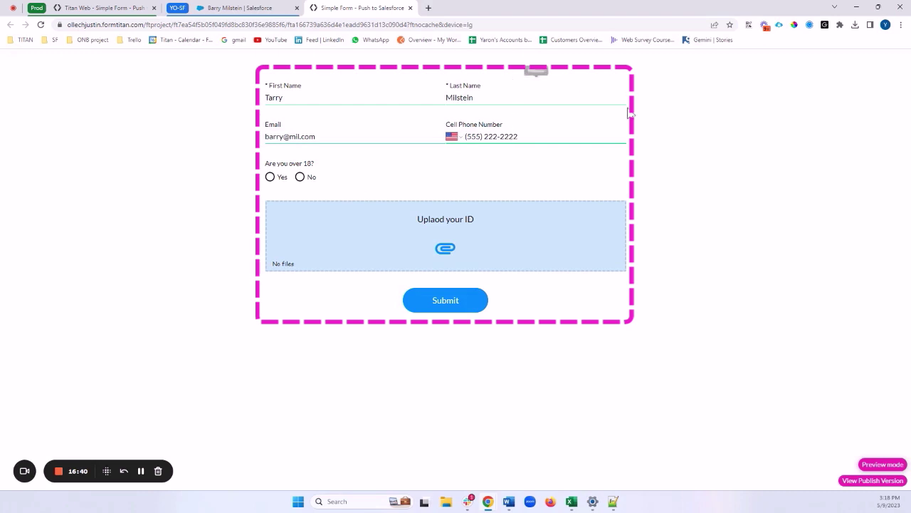
Step: Answer Yes to over-18, set birthdate to 09/05/1966, and submit the form
left_click(270, 178)
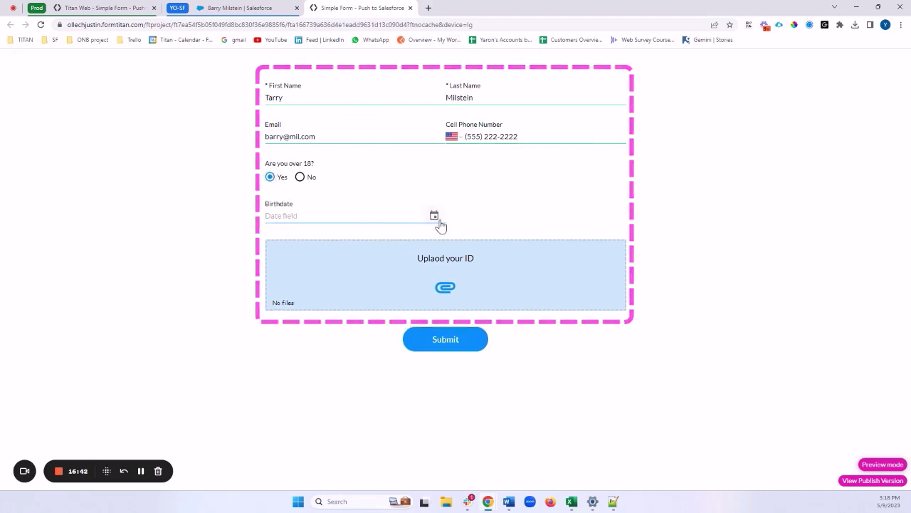
left_click(434, 216)
left_click(432, 190)
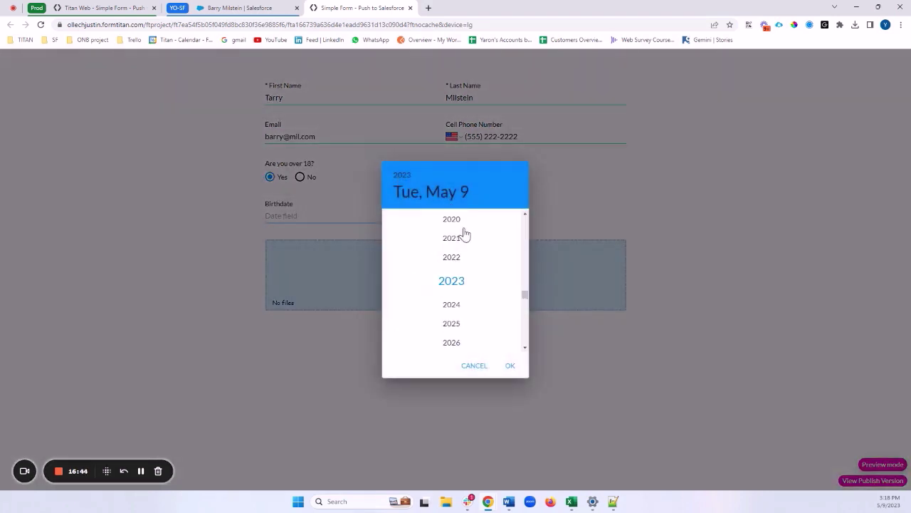
scroll(459, 234, "up", 15)
left_click(452, 239)
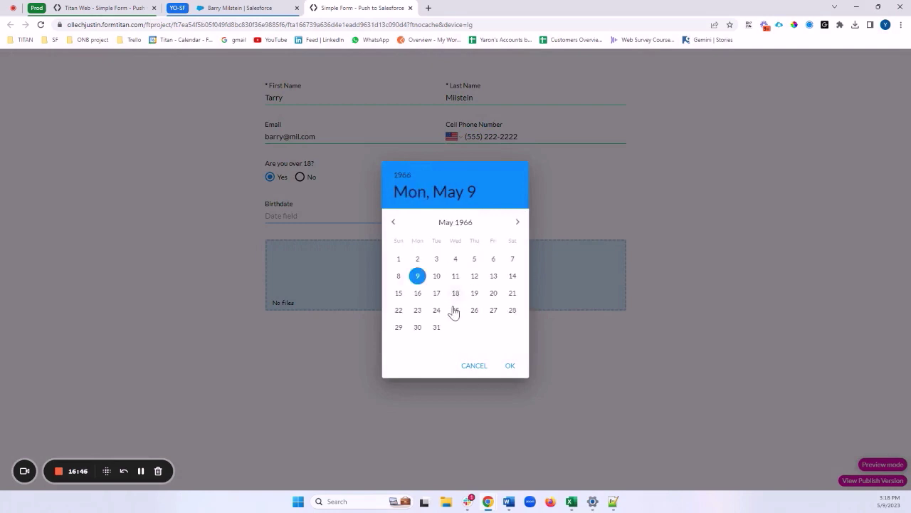
left_click(510, 365)
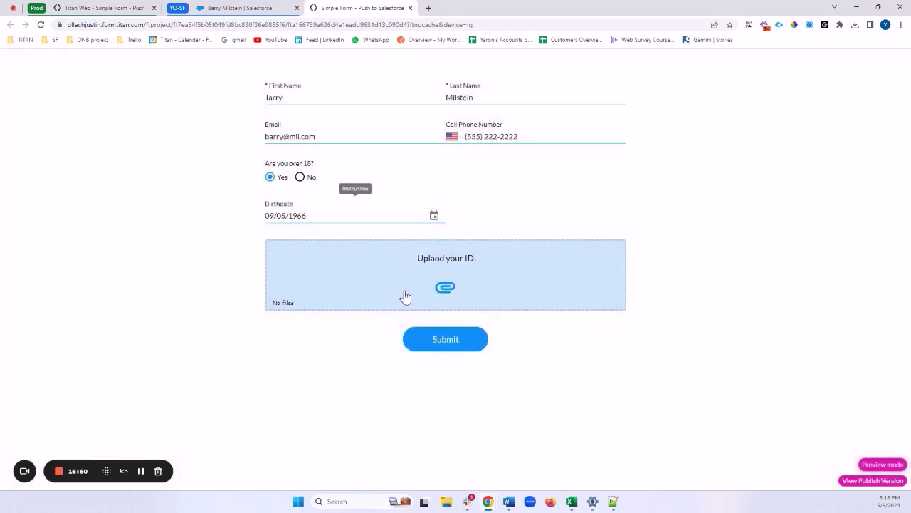
left_click(451, 347)
left_click(507, 352)
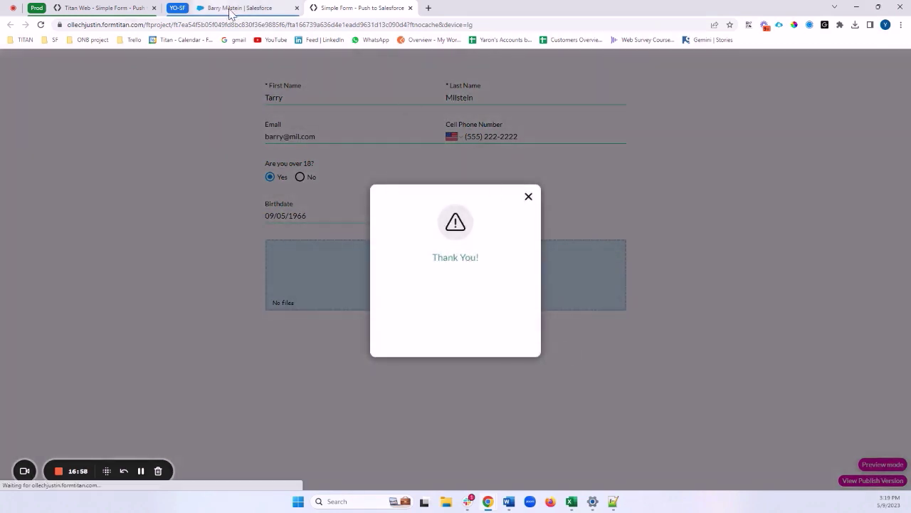
left_click(230, 9)
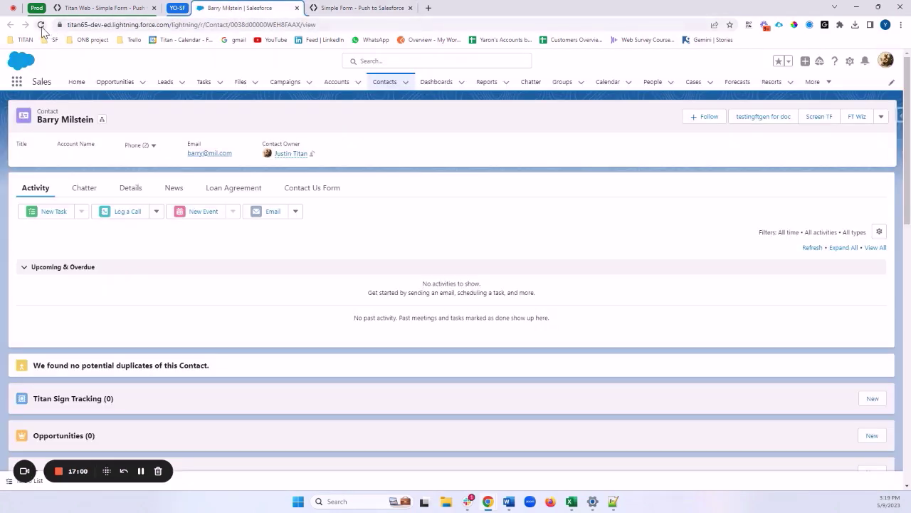
left_click(41, 25)
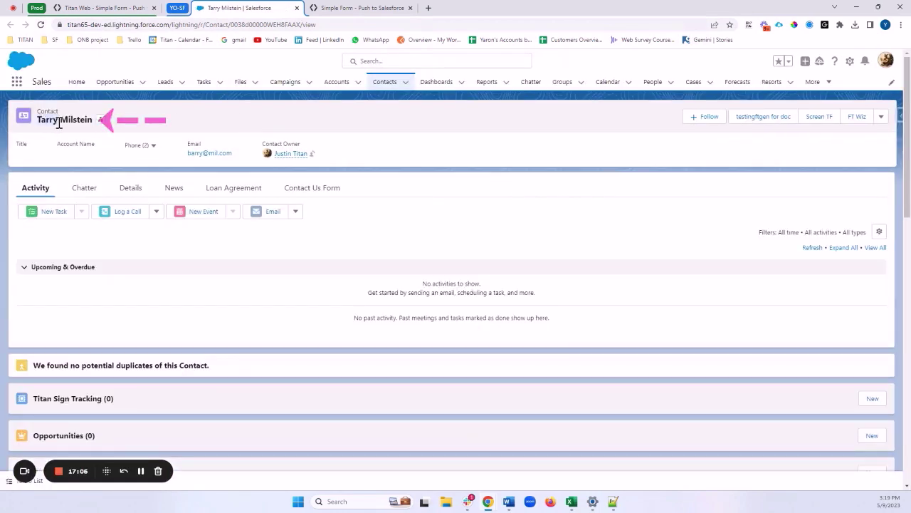
left_click(131, 188)
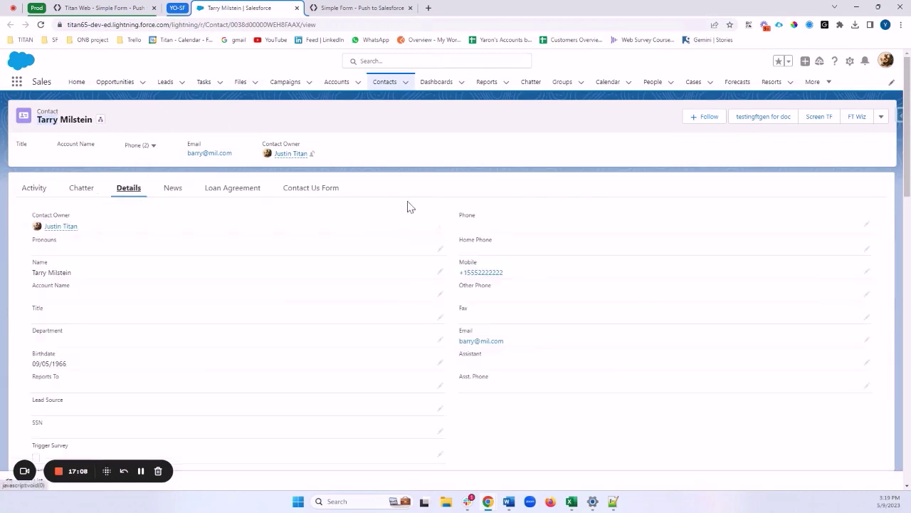
scroll(434, 210, "down", 1)
left_click_drag(534, 226, 460, 225)
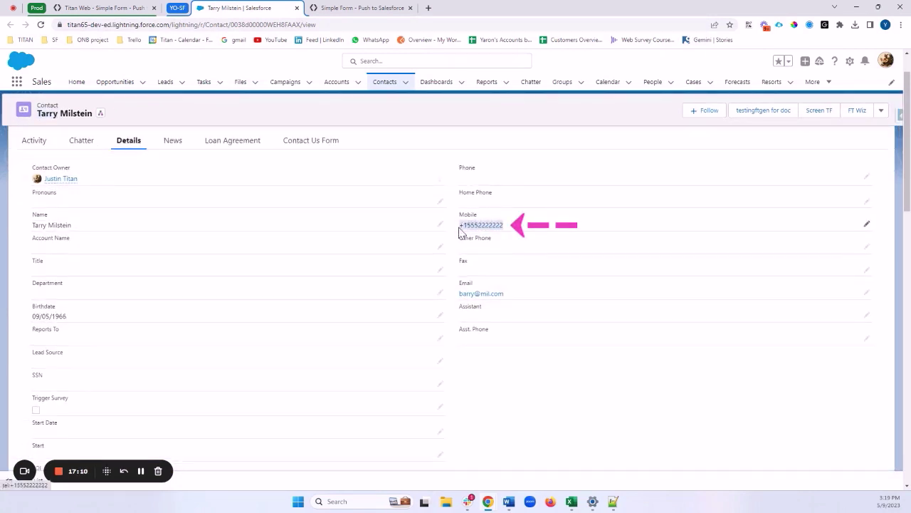
left_click_drag(74, 317, 32, 317)
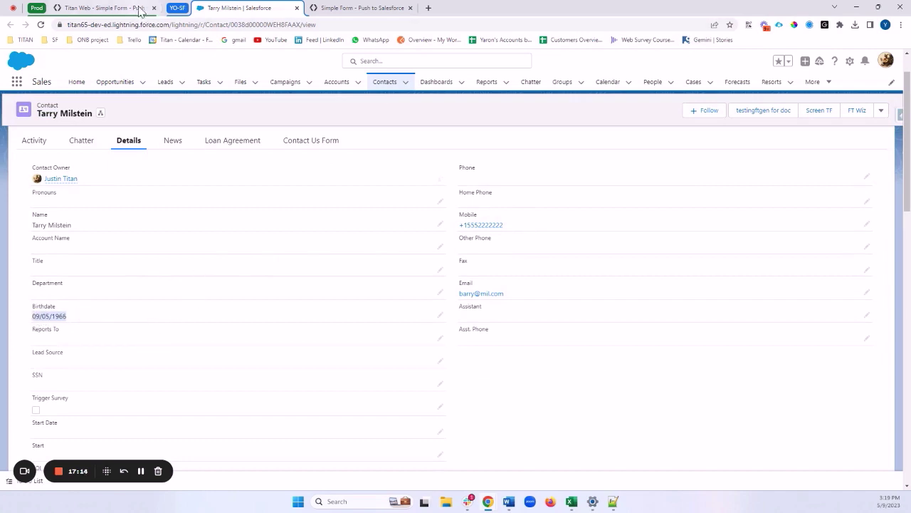
left_click(345, 10)
Step: Resubmit the form with an 's' added to the email and confirm Salesforce kept the old email
left_click(527, 197)
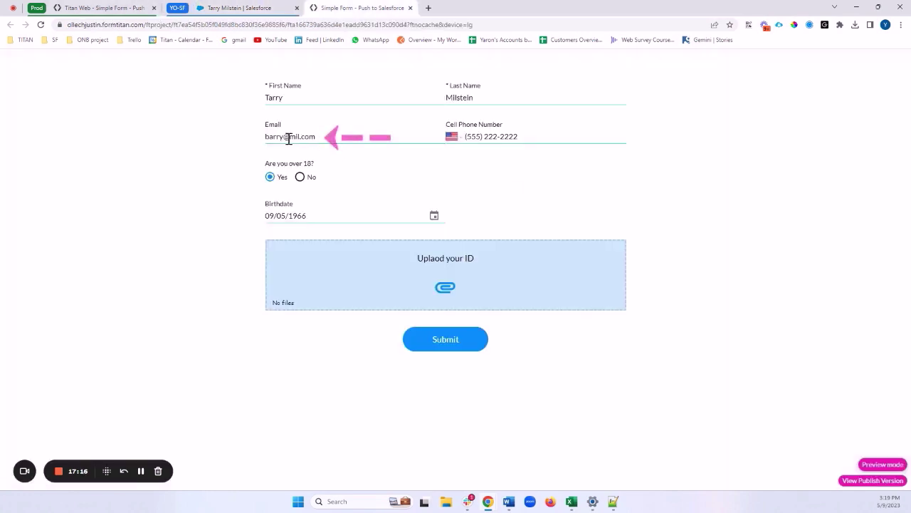
type("s")
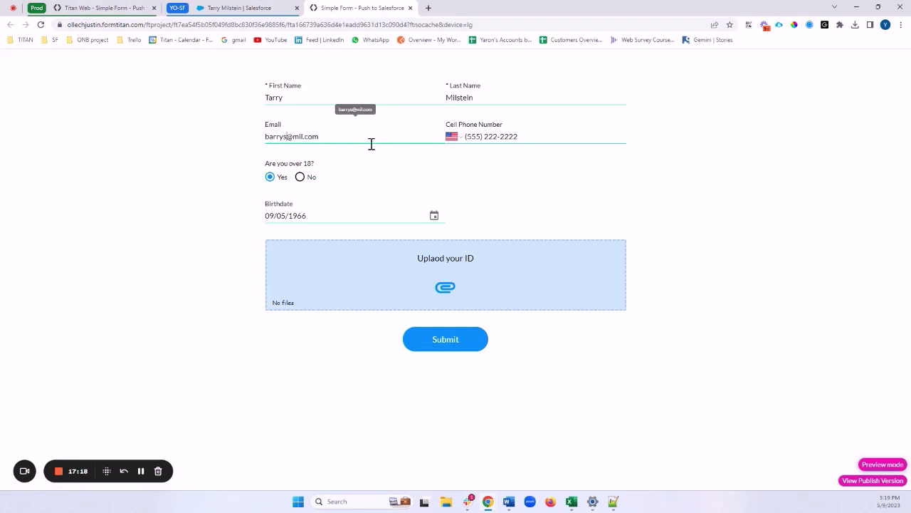
left_click(442, 341)
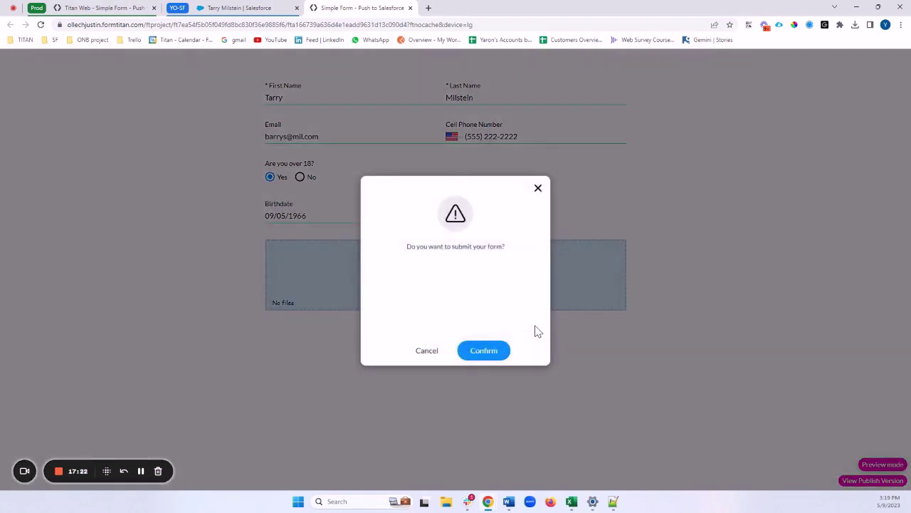
left_click(477, 351)
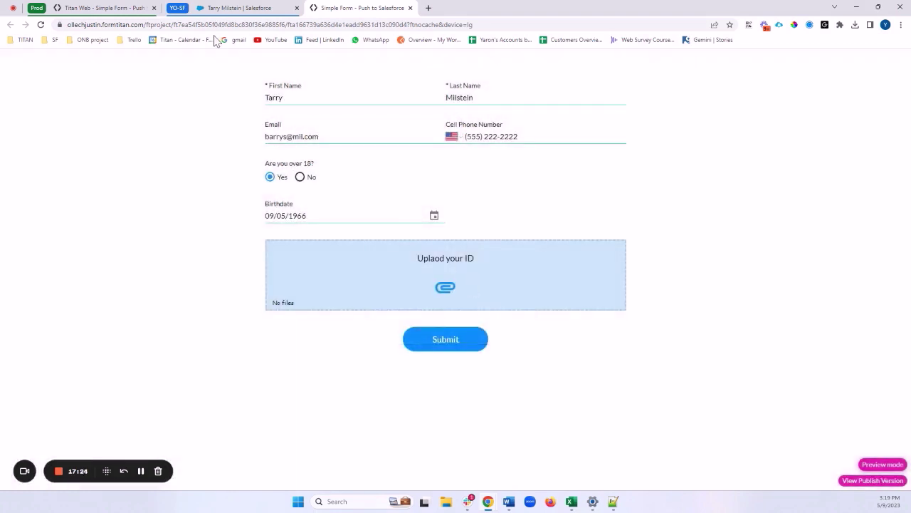
left_click(235, 8)
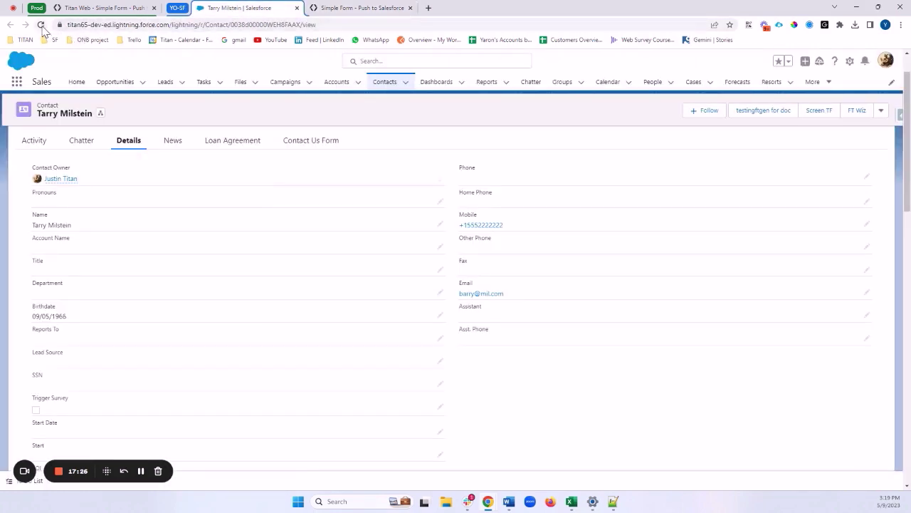
left_click(41, 24)
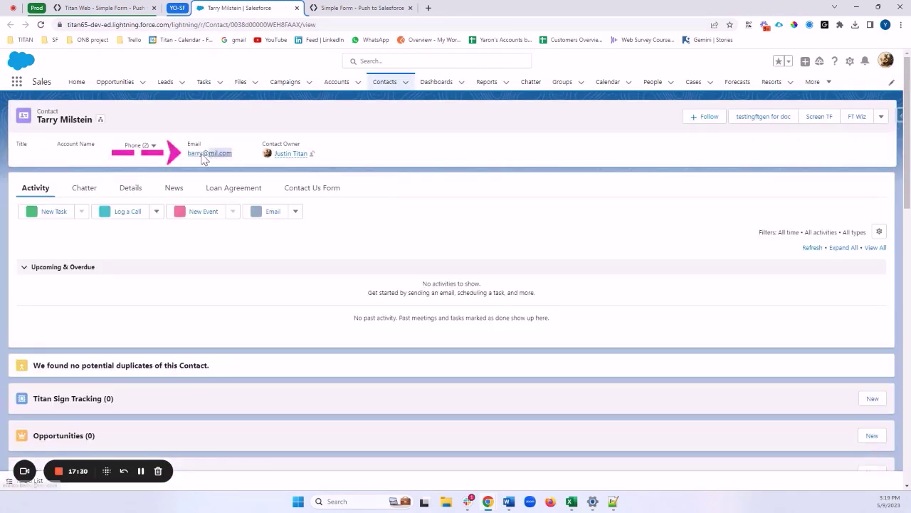
left_click_drag(204, 159, 187, 154)
Step: Remove the extra 's' from the form's email and return to the Titan Web editor
left_click(348, 8)
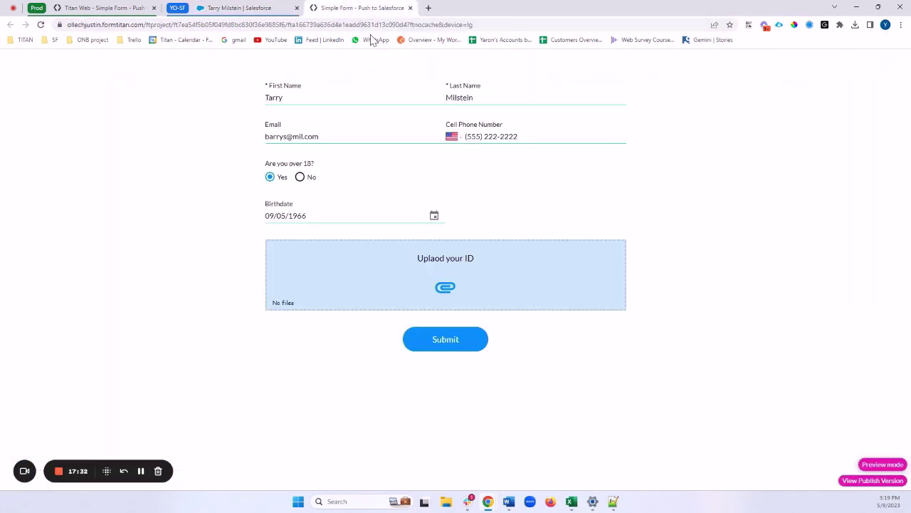
left_click(286, 137)
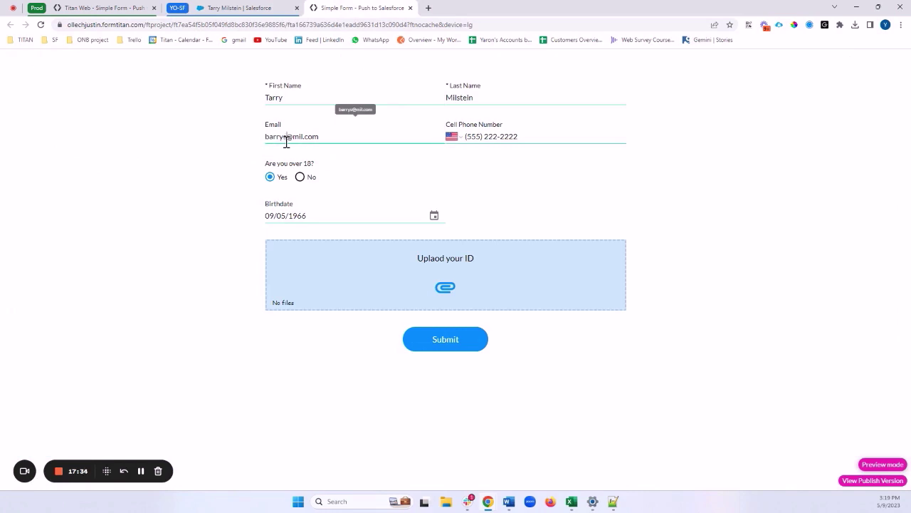
key("BackSpace")
left_click(239, 8)
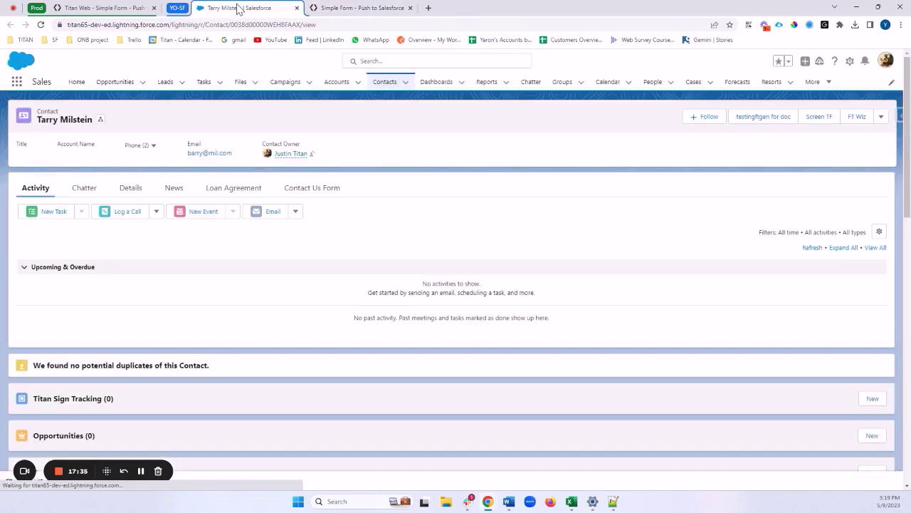
left_click(108, 13)
Step: Check the Salesforce integration logs for the DUPLICATES_DETECTED error message
left_click(11, 114)
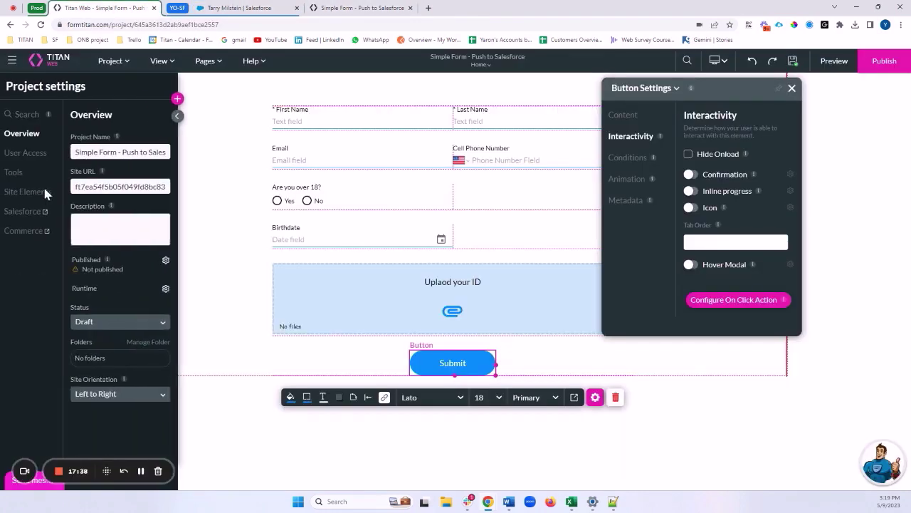
left_click(32, 213)
left_click(250, 276)
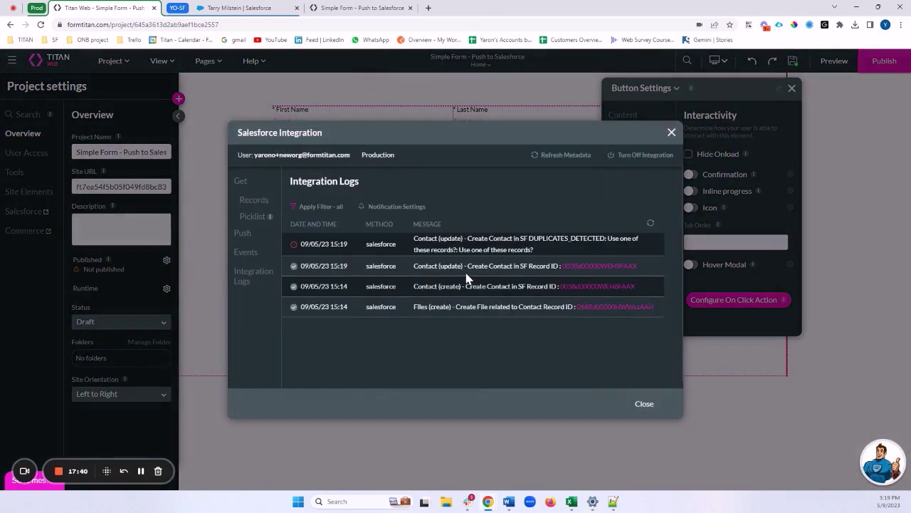
left_click_drag(470, 238, 548, 251)
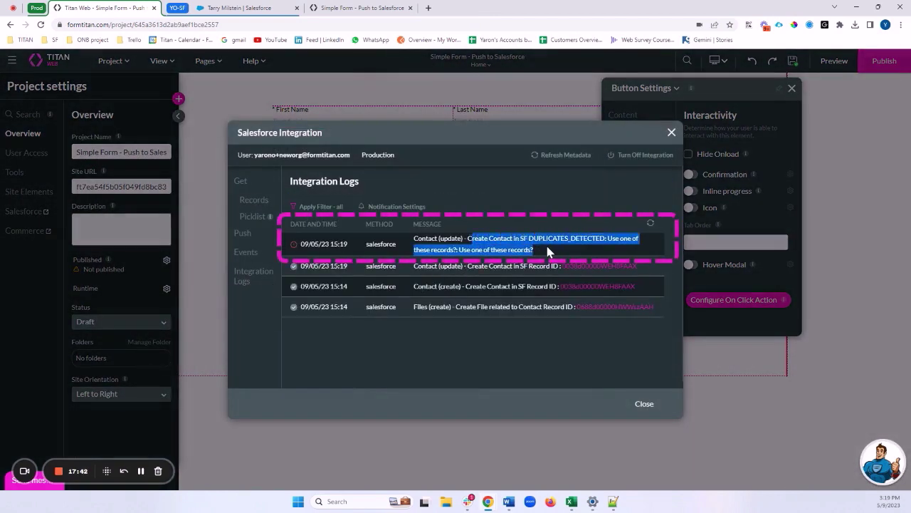
Step: Shorten the Last Name in the live form, then submit and confirm it
left_click(361, 8)
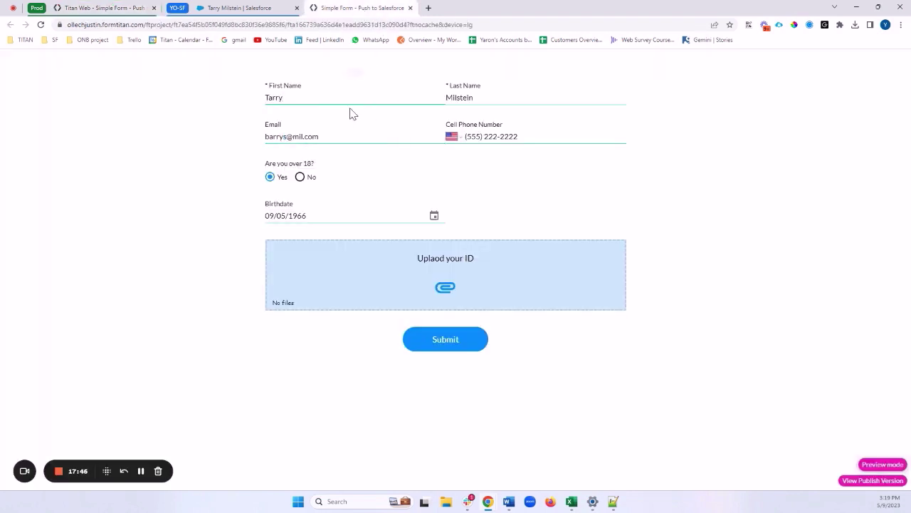
left_click_drag(477, 97, 460, 102)
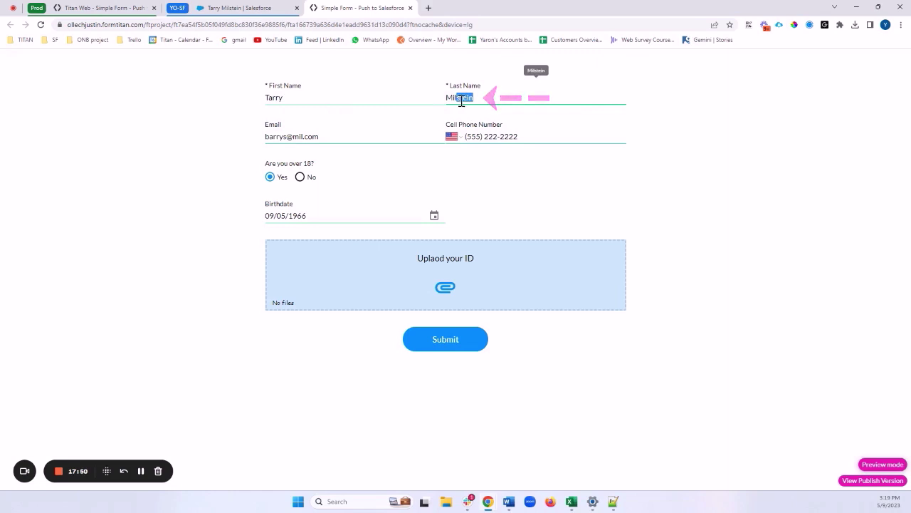
key("BackSpace")
left_click(136, 207)
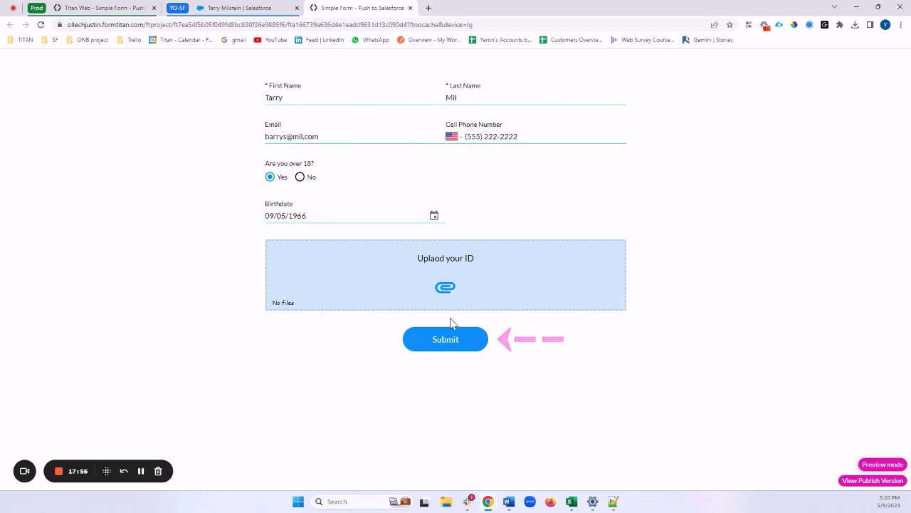
left_click(447, 339)
left_click(487, 351)
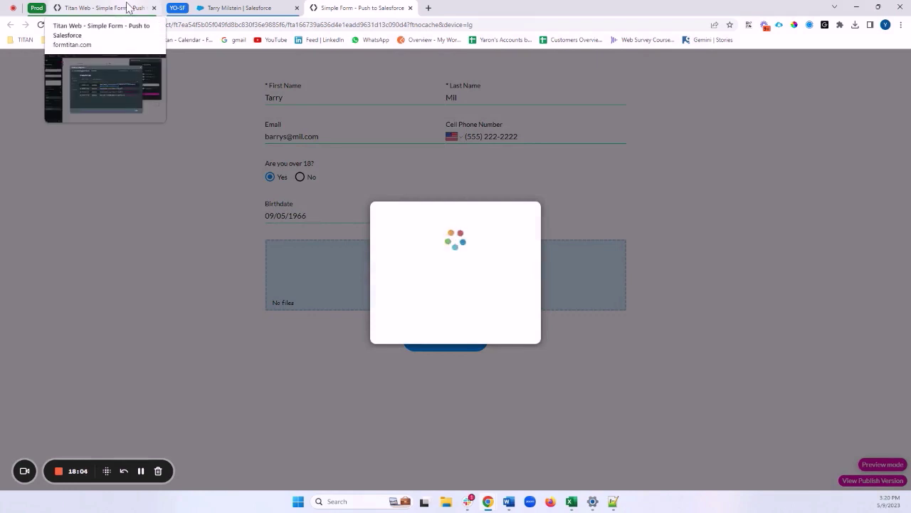
Step: Refresh the integration logs and review the new successful 15:20 Contact update entry
left_click(82, 8)
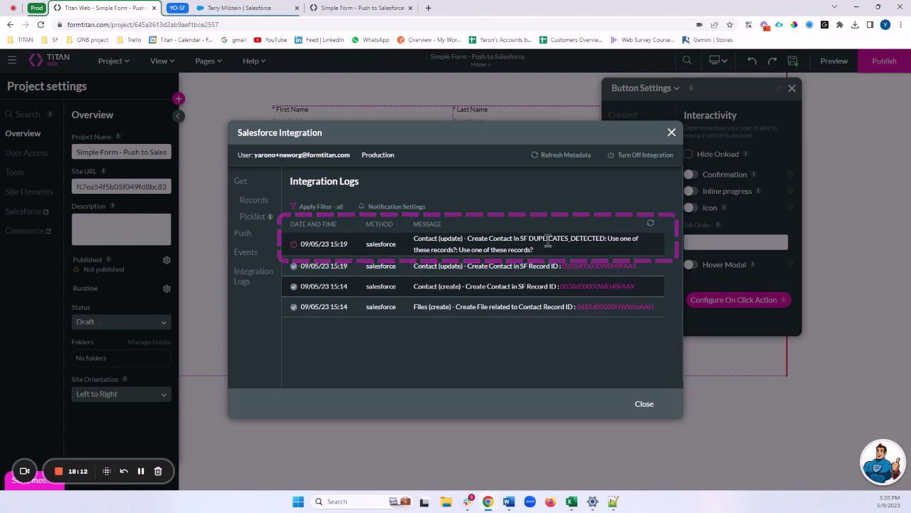
left_click(651, 225)
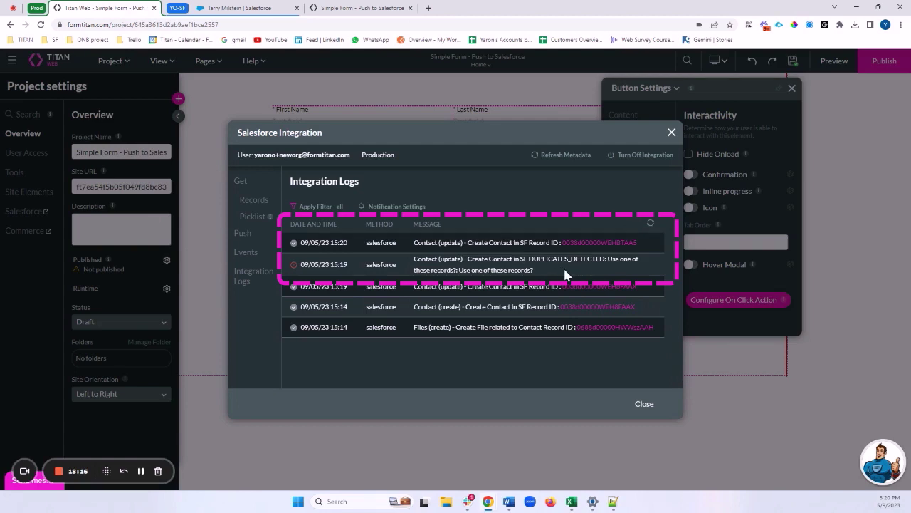
left_click_drag(468, 247, 578, 249)
Step: Open the new Contact from its Record ID and compare its email with the original contact
left_click(578, 245)
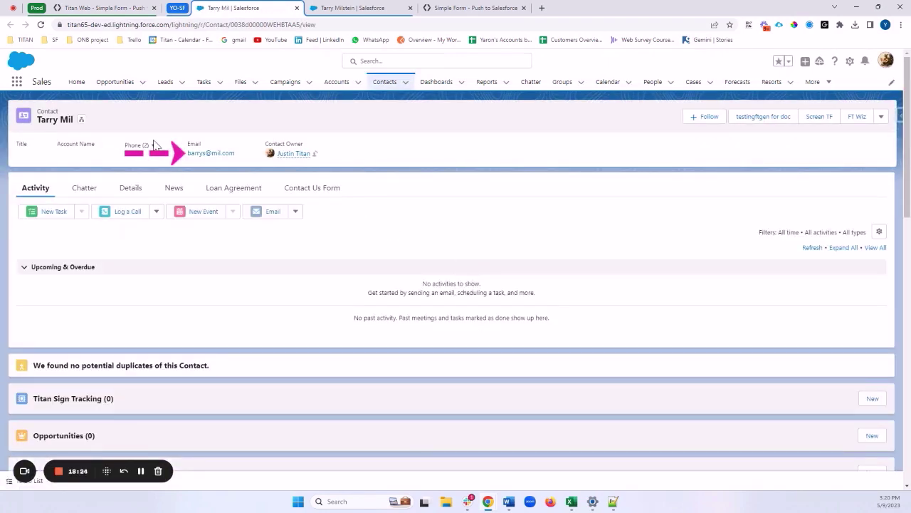
left_click_drag(237, 154, 186, 154)
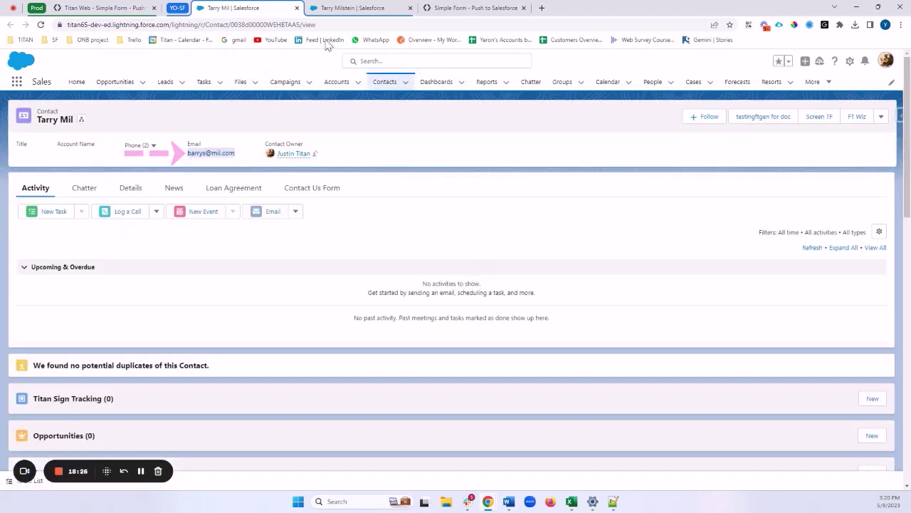
left_click(339, 10)
left_click(275, 11)
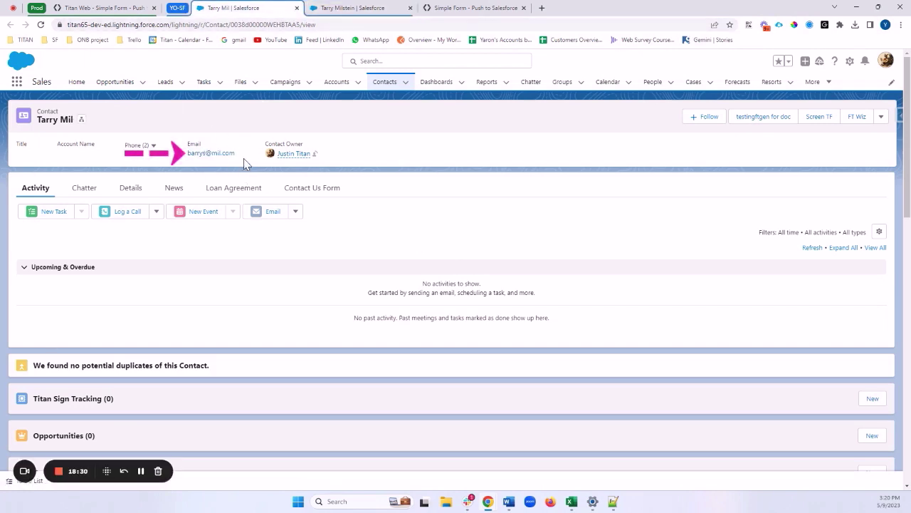
left_click_drag(236, 154, 187, 153)
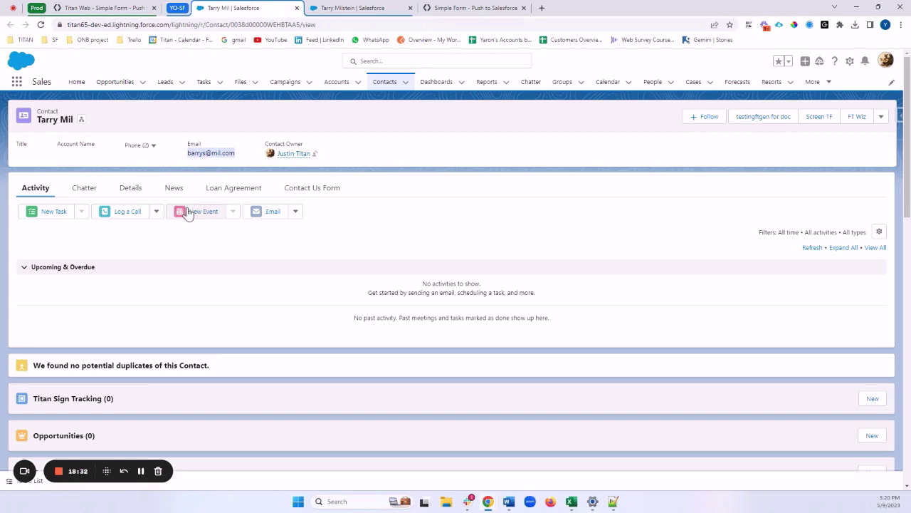